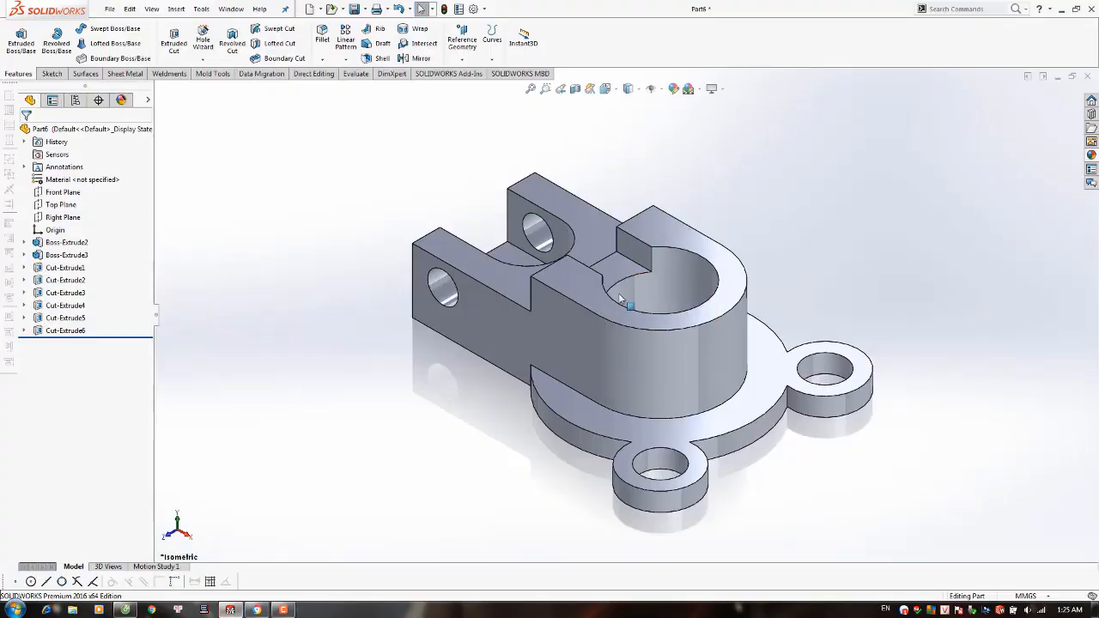
Create a new part and start a sketch on the Top Plane
{"action": "scroll", "coordinate": [622, 292], "scroll_direction": "up", "scroll_amount": 3}
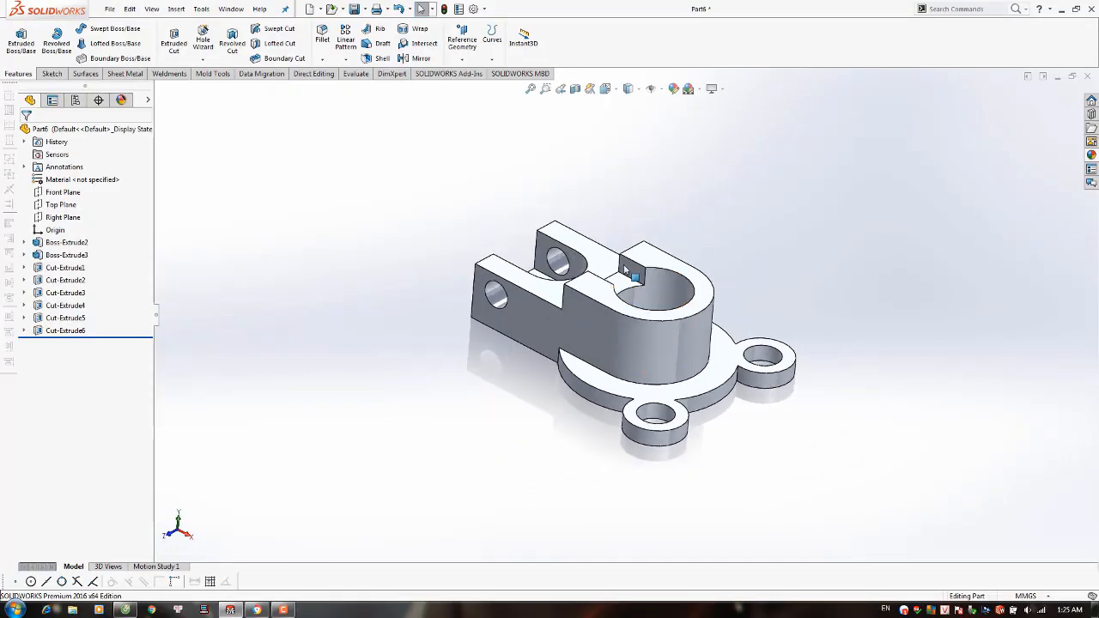
{"action": "scroll", "coordinate": [625, 270], "scroll_direction": "up", "scroll_amount": 2}
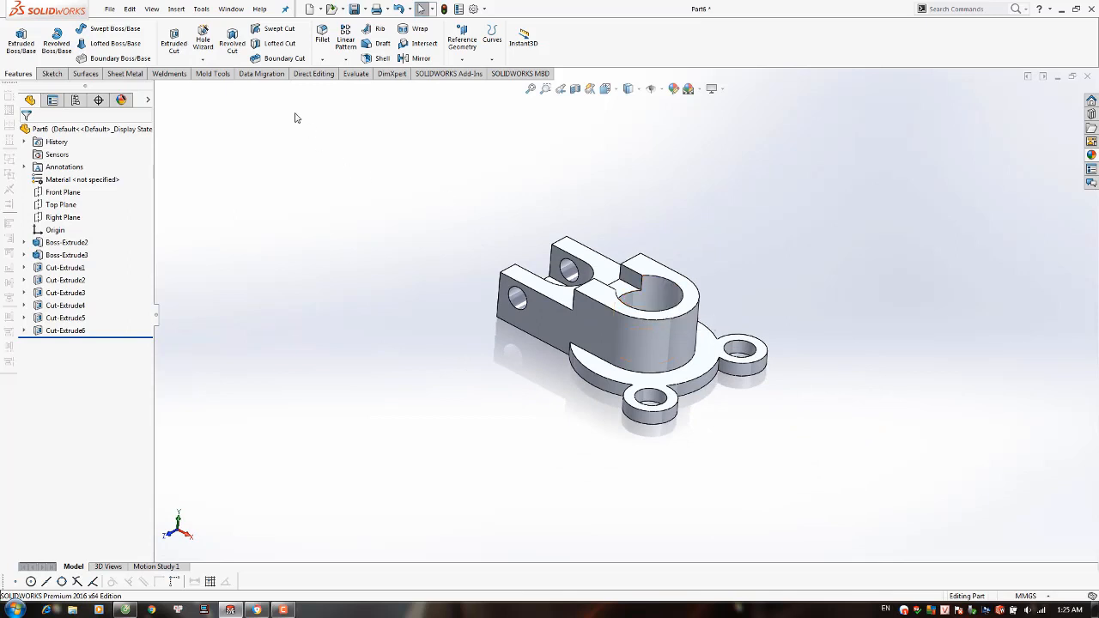
{"action": "left_click", "coordinate": [114, 10]}
{"action": "left_click", "coordinate": [125, 26]}
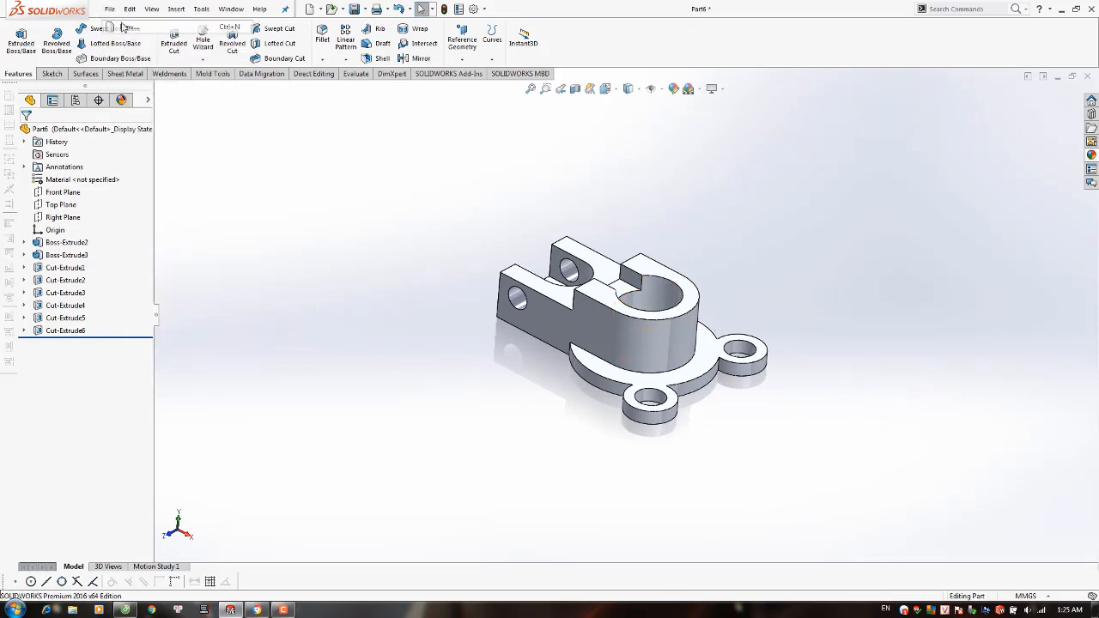
{"action": "left_click", "coordinate": [491, 387]}
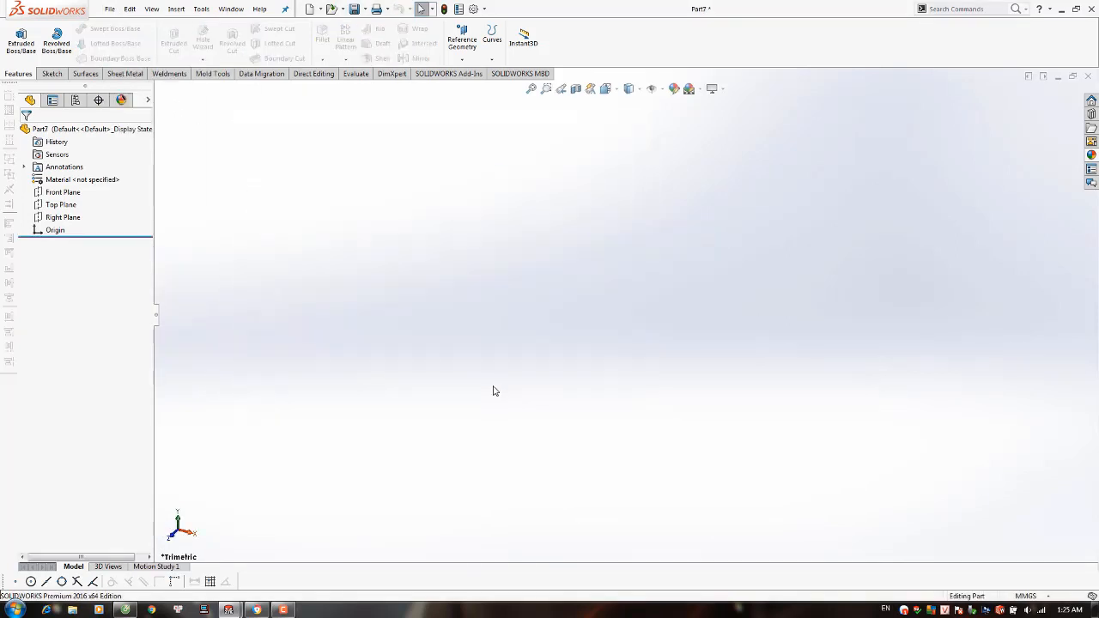
{"action": "left_click", "coordinate": [60, 204]}
{"action": "left_click", "coordinate": [77, 188]}
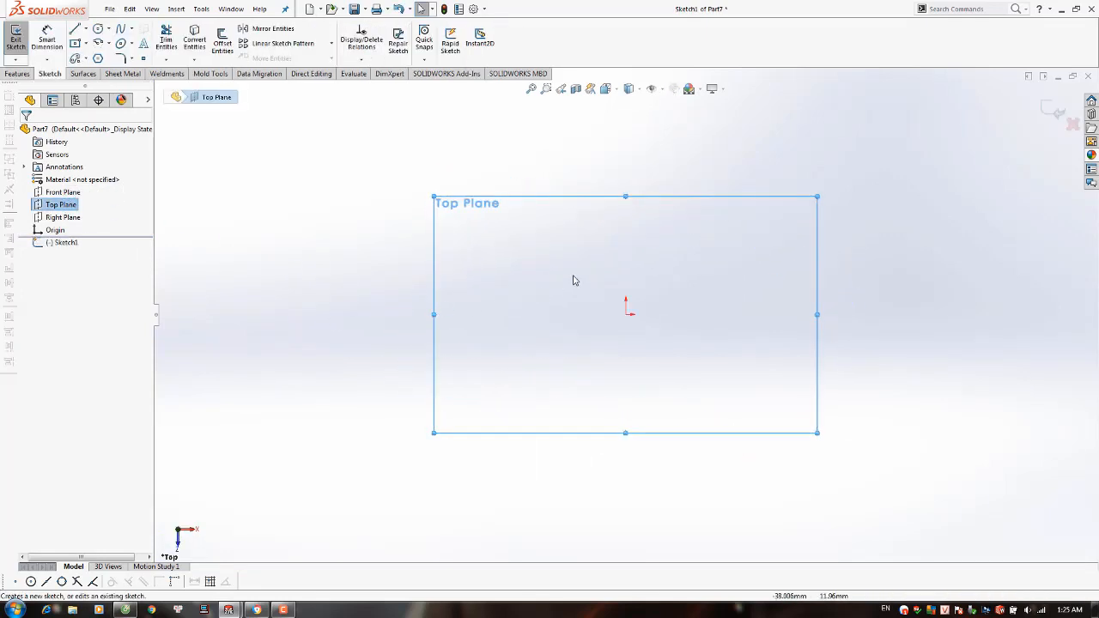
Consult the PDF drawing and sketch a circle centred on the origin with a radius of about 85.5 mm
{"action": "key", "text": "alt+Tab"}
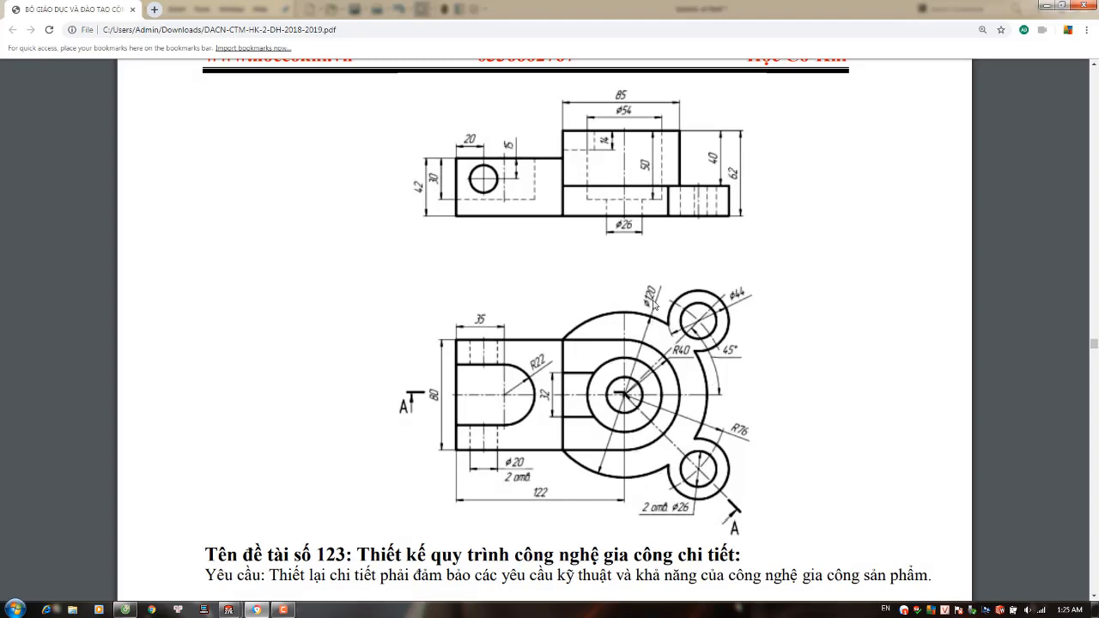
{"action": "key", "text": "alt+Tab"}
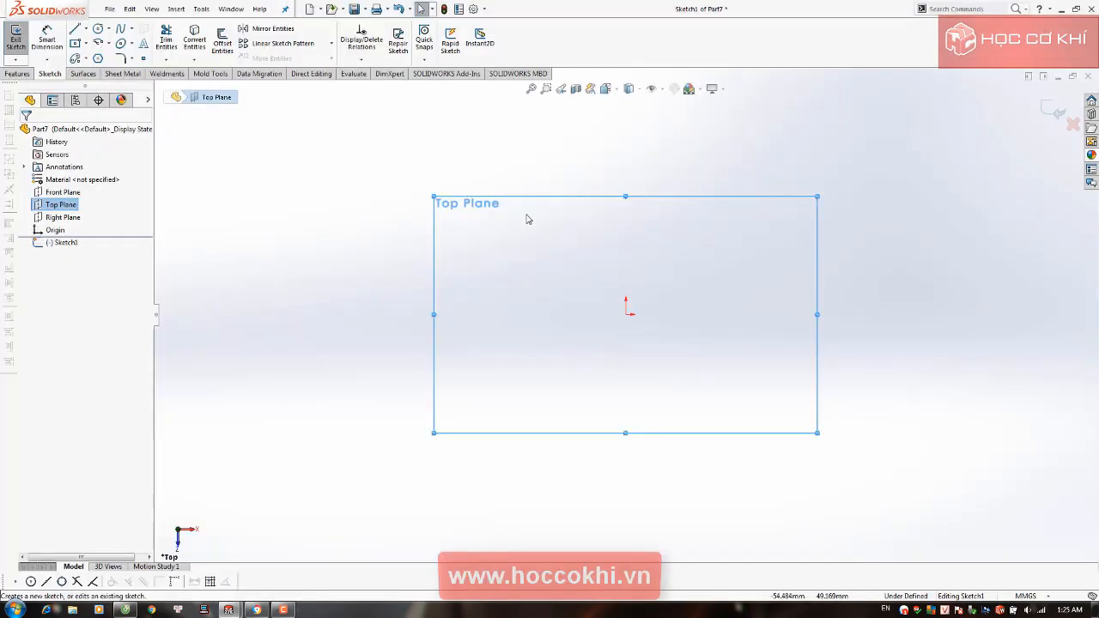
{"action": "right_click_drag", "start_coordinate": [578, 267], "coordinate": [660, 273]}
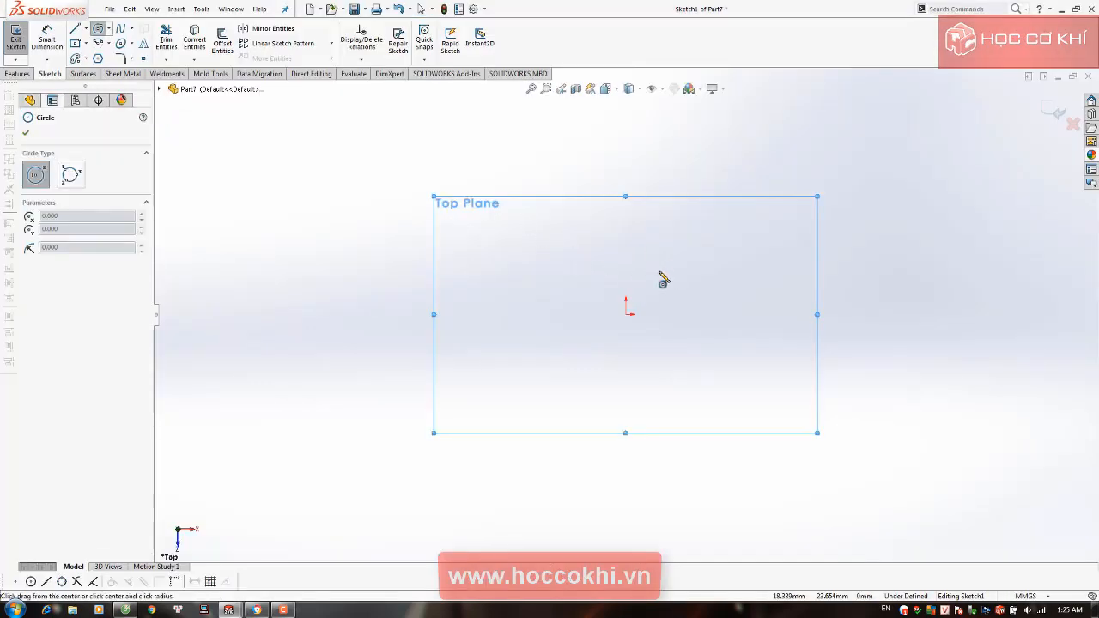
{"action": "left_click", "coordinate": [625, 314]}
{"action": "left_click", "coordinate": [810, 315]}
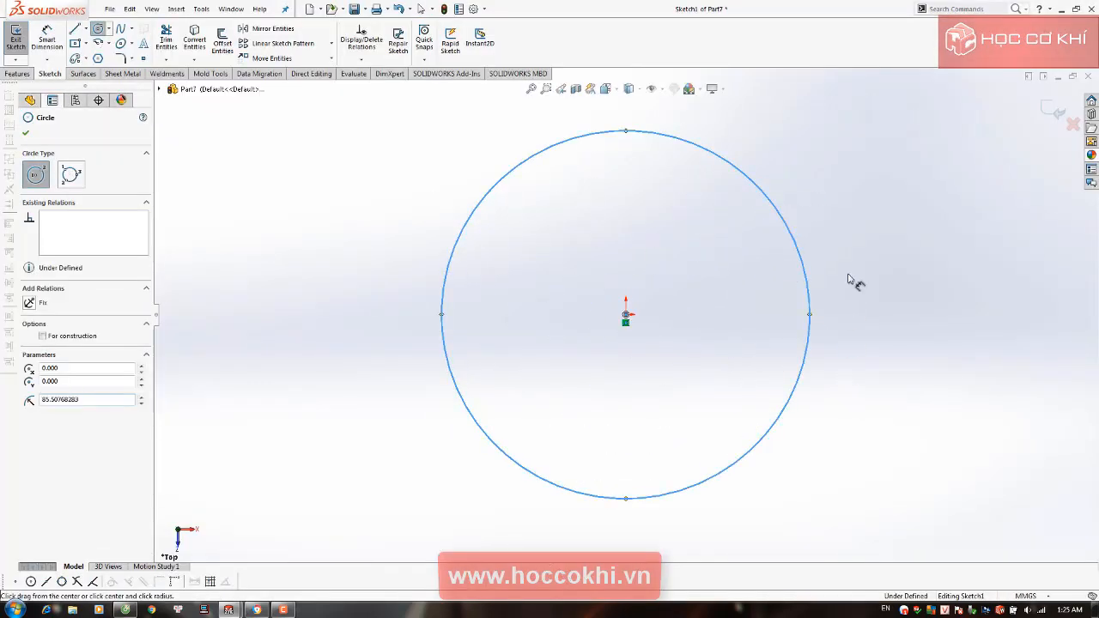
Dimension the circle's diameter and set it to 120 mm
{"action": "right_click_drag", "start_coordinate": [845, 316], "coordinate": [848, 279]}
{"action": "left_click", "coordinate": [811, 317]}
{"action": "left_click", "coordinate": [866, 317]}
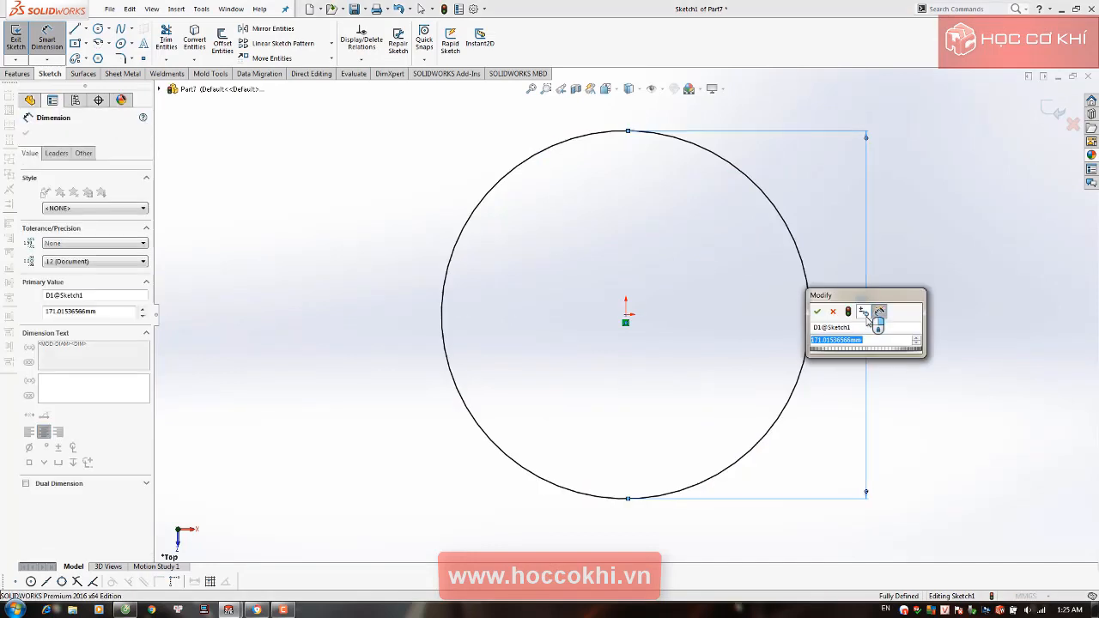
{"action": "type", "text": "120"}
{"action": "key", "text": "Return"}
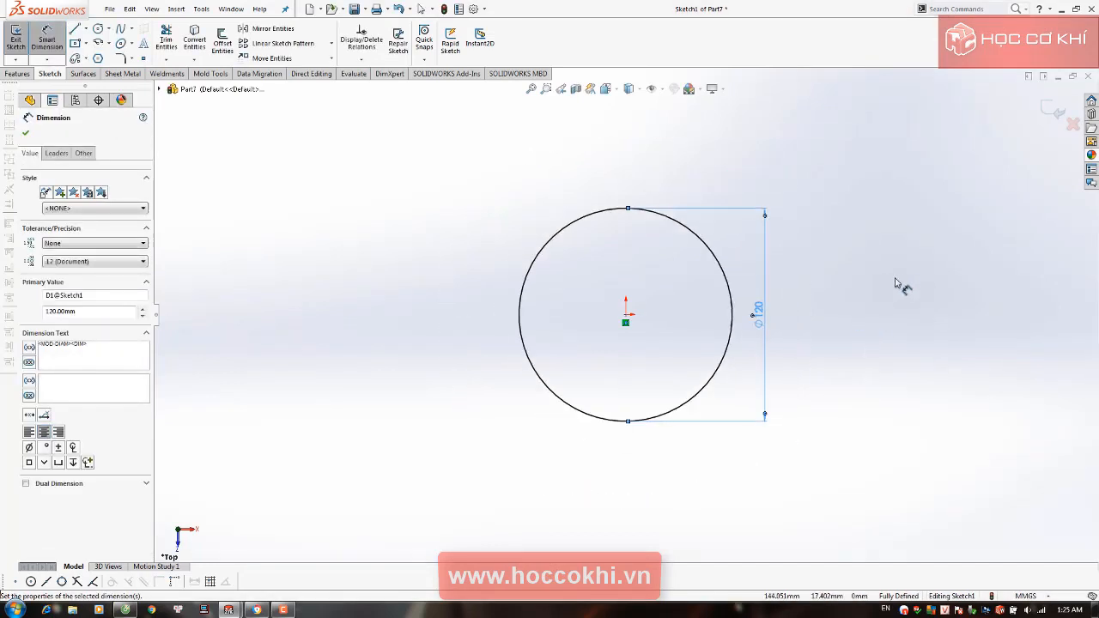
Draw a horizontal centerline about 139 mm long from the origin, extending rightward beyond the circle
{"action": "scroll", "coordinate": [896, 283], "scroll_direction": "down", "scroll_amount": 2}
{"action": "left_click", "coordinate": [85, 29]}
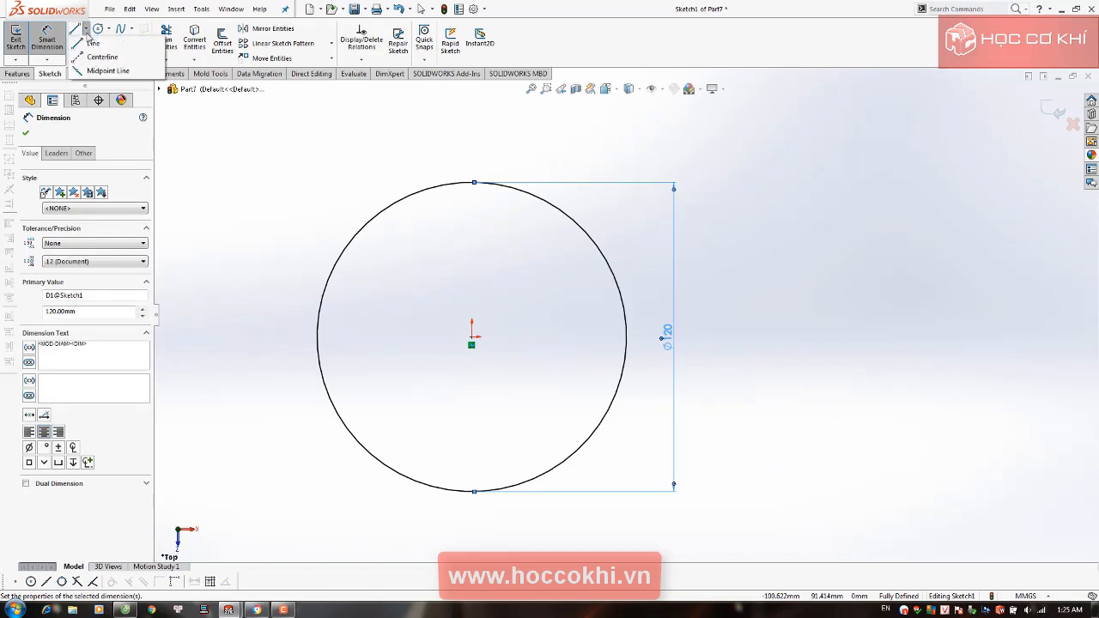
{"action": "left_click", "coordinate": [99, 57]}
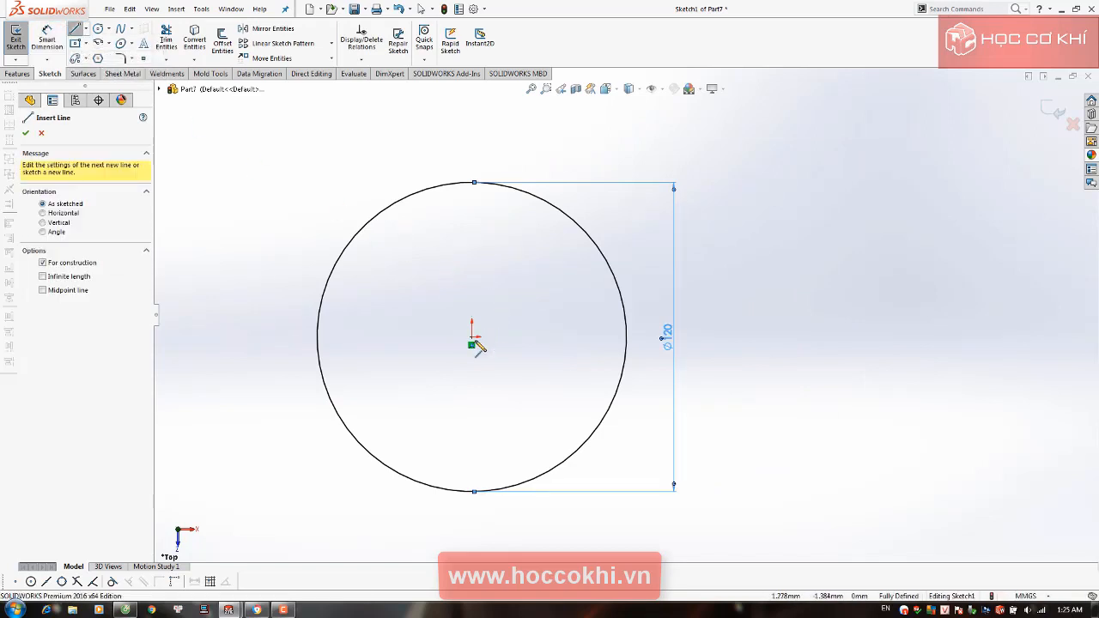
{"action": "left_click", "coordinate": [472, 337]}
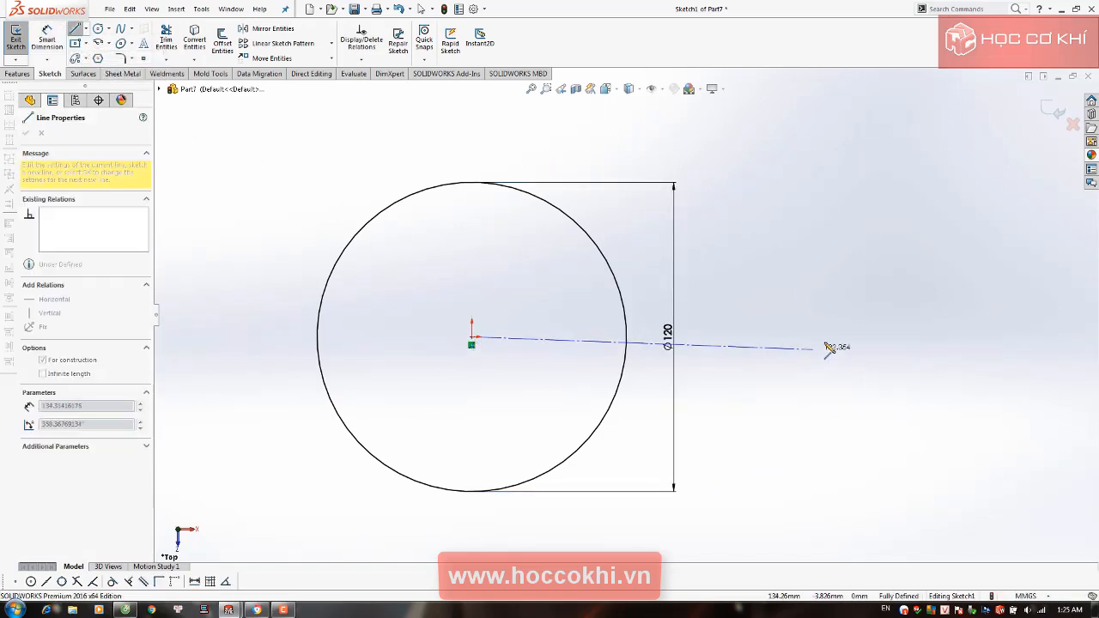
{"action": "left_click", "coordinate": [831, 338]}
{"action": "key", "text": "Escape"}
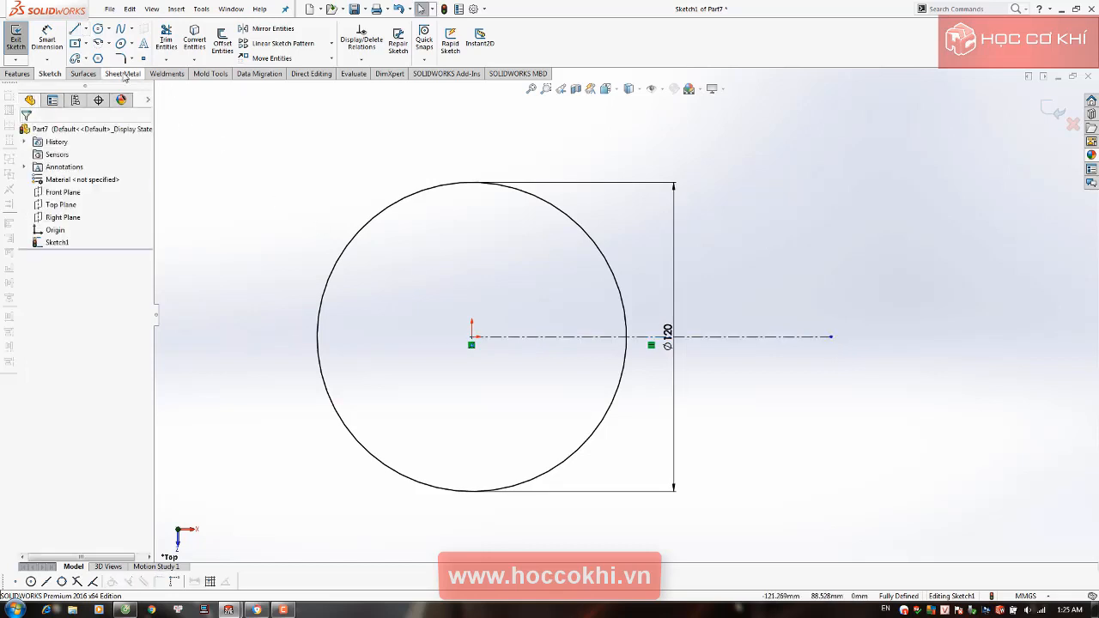
Draw an inclined centerline from the origin up and to the right, about 33° above the horizontal centerline and extending past the circle
{"action": "left_click", "coordinate": [85, 28]}
{"action": "left_click", "coordinate": [98, 57]}
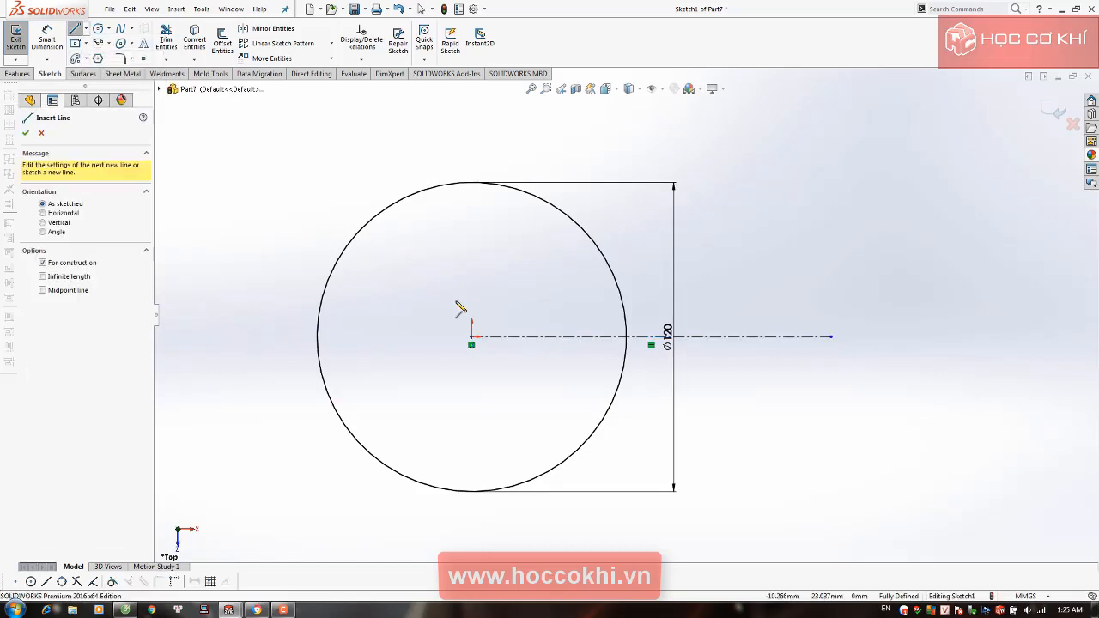
{"action": "left_click", "coordinate": [471, 337]}
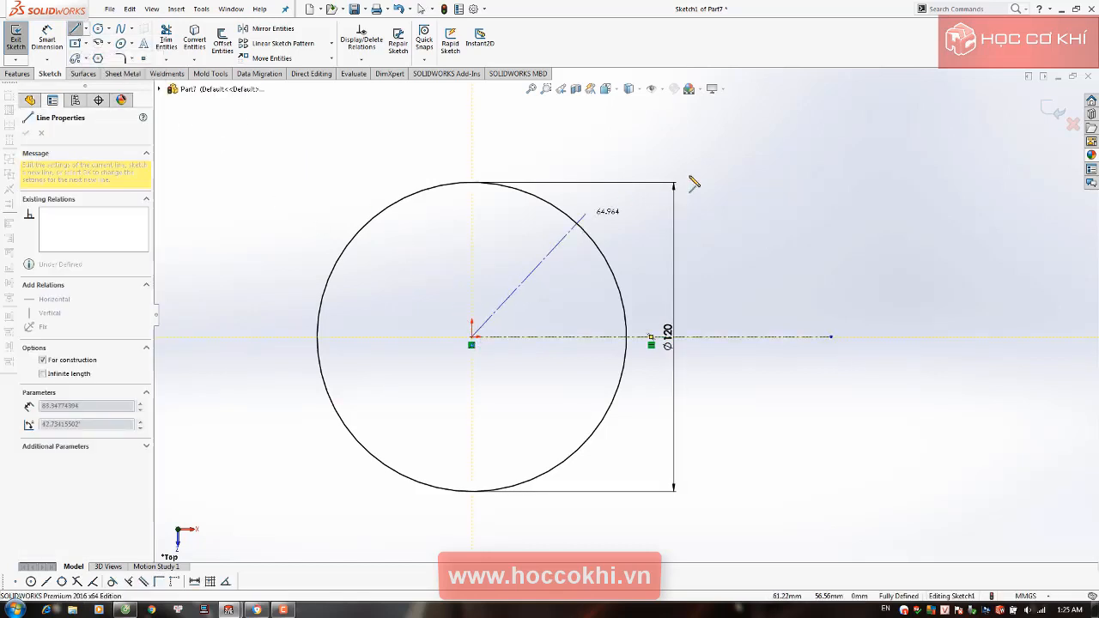
{"action": "left_click", "coordinate": [775, 140]}
{"action": "key", "text": "Escape"}
Draw an inclined centerline from the origin down and to the right, below the horizontal centerline and extending past the circle
{"action": "left_click", "coordinate": [86, 29]}
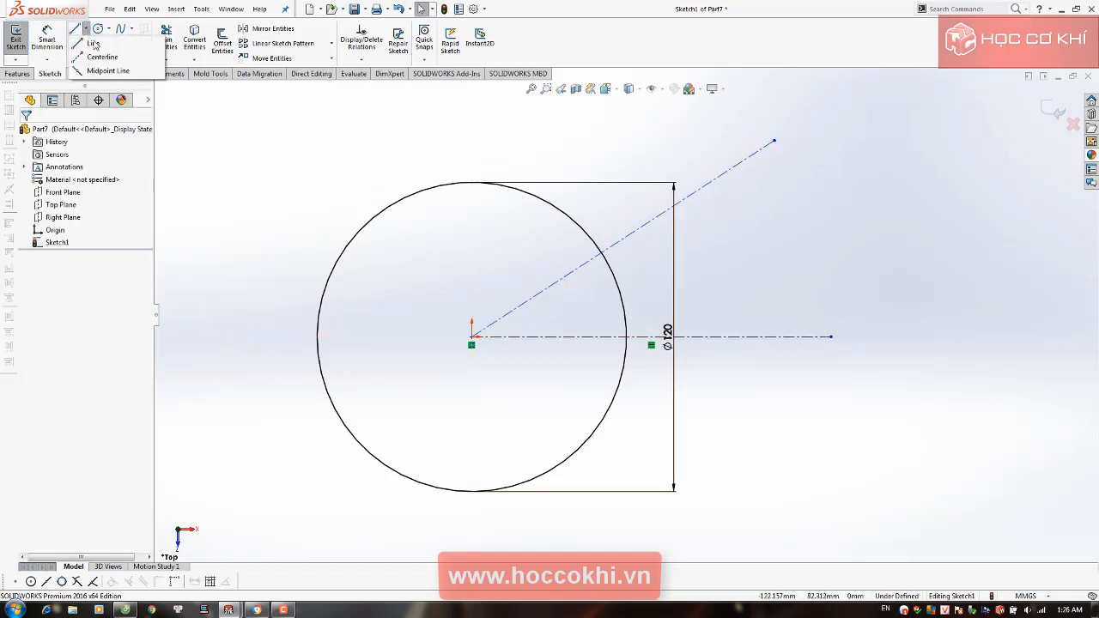
{"action": "left_click", "coordinate": [97, 57]}
{"action": "left_click", "coordinate": [471, 338]}
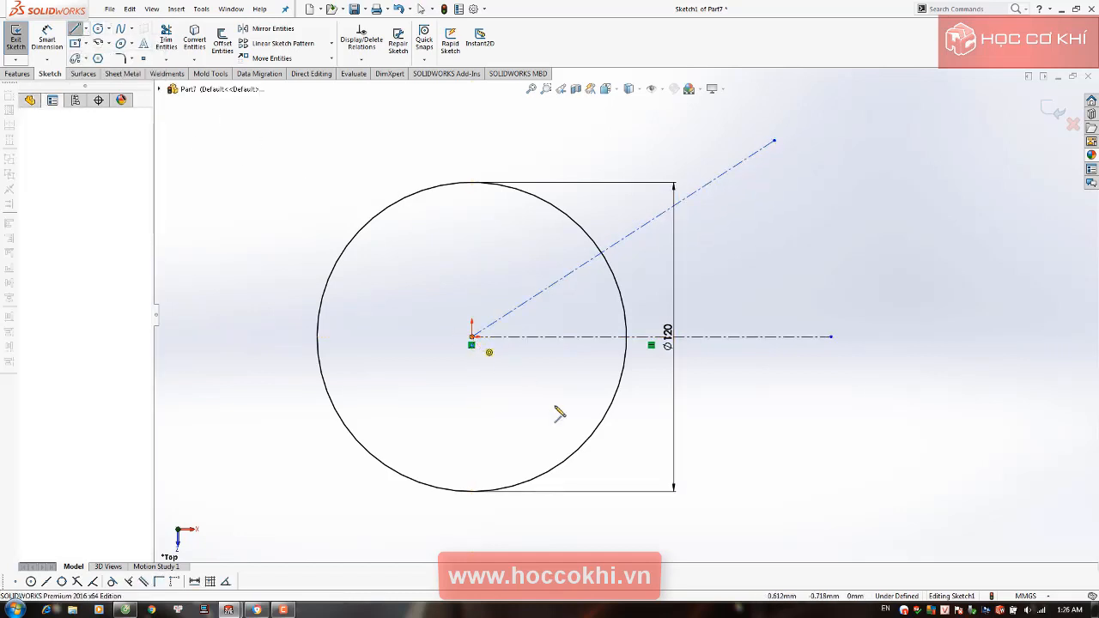
{"action": "left_click", "coordinate": [713, 487]}
{"action": "key", "text": "Escape"}
Move the 120 mm diameter dimension to the left side of the circle
{"action": "scroll", "coordinate": [624, 314], "scroll_direction": "up", "scroll_amount": 3}
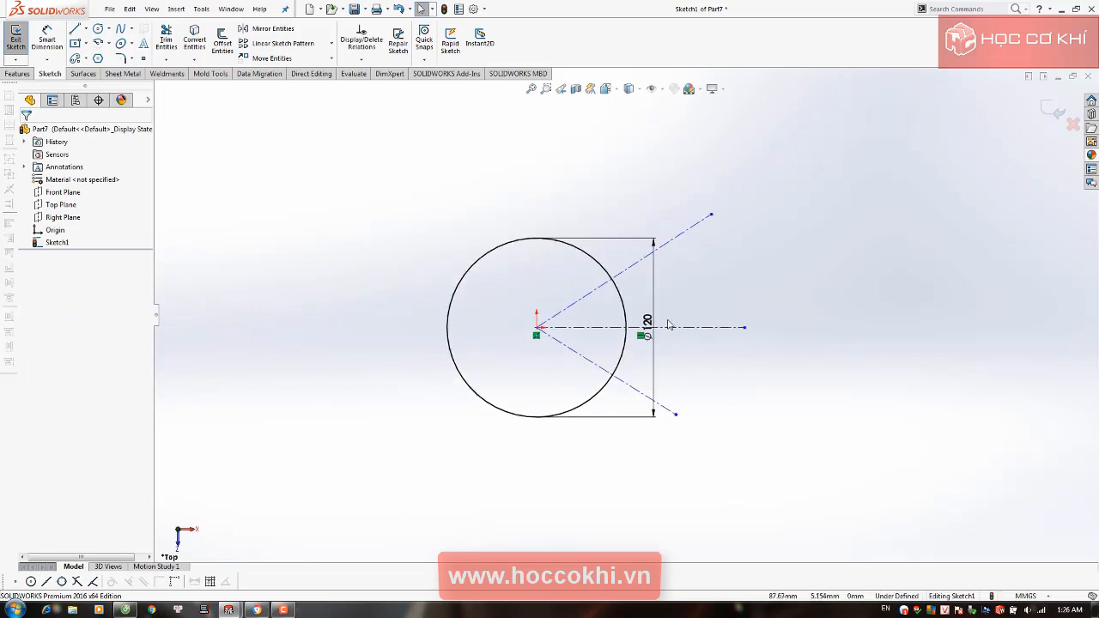
{"action": "mouse_move", "coordinate": [654, 328]}
{"action": "left_mouse_down"}
{"action": "mouse_move", "coordinate": [522, 339]}
{"action": "mouse_move", "coordinate": [423, 318]}
{"action": "left_mouse_up"}
{"action": "left_click", "coordinate": [699, 378]}
Dimension the angle between the horizontal and upper inclined centerlines and set it to 45°
{"action": "right_click_drag", "start_coordinate": [699, 378], "coordinate": [678, 306]}
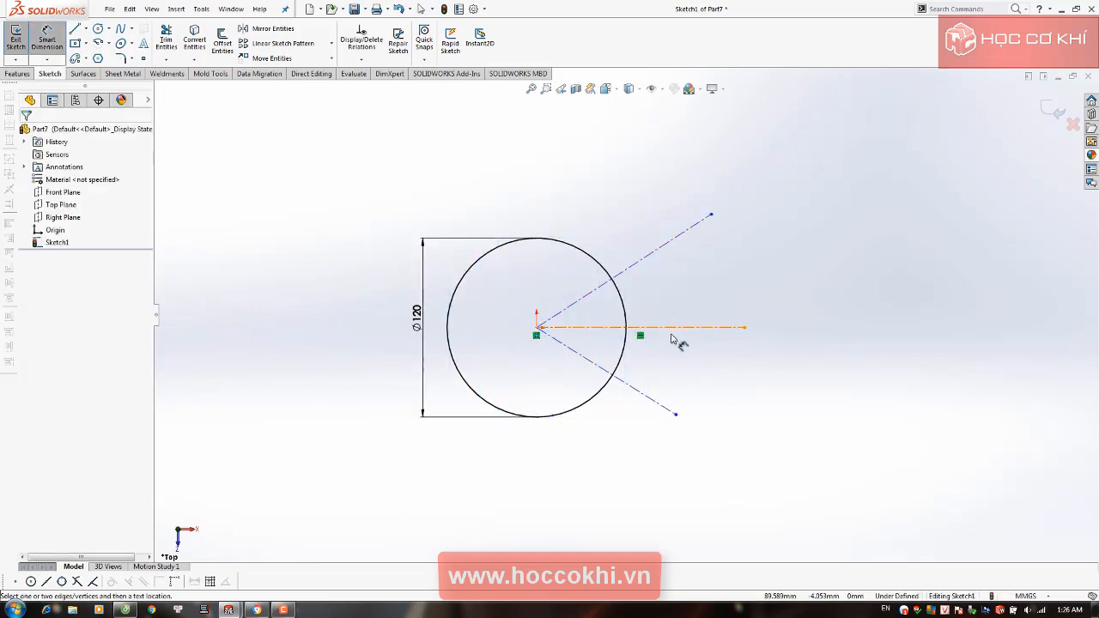
{"action": "left_click", "coordinate": [673, 331]}
{"action": "left_click", "coordinate": [650, 254]}
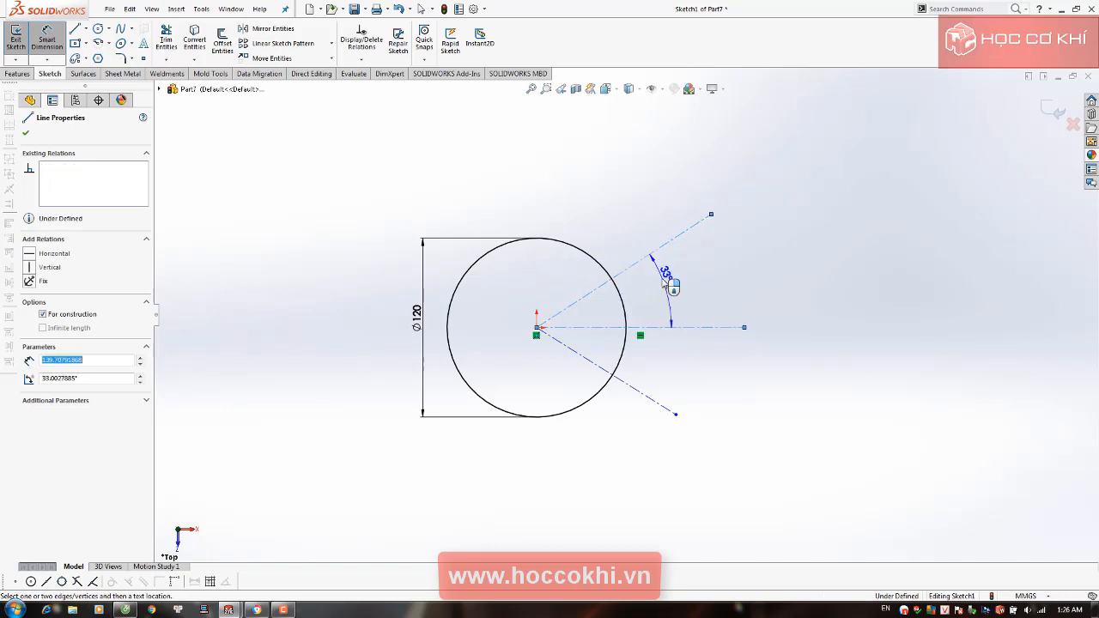
{"action": "left_click", "coordinate": [668, 286]}
{"action": "type", "text": "45"}
{"action": "key", "text": "Return"}
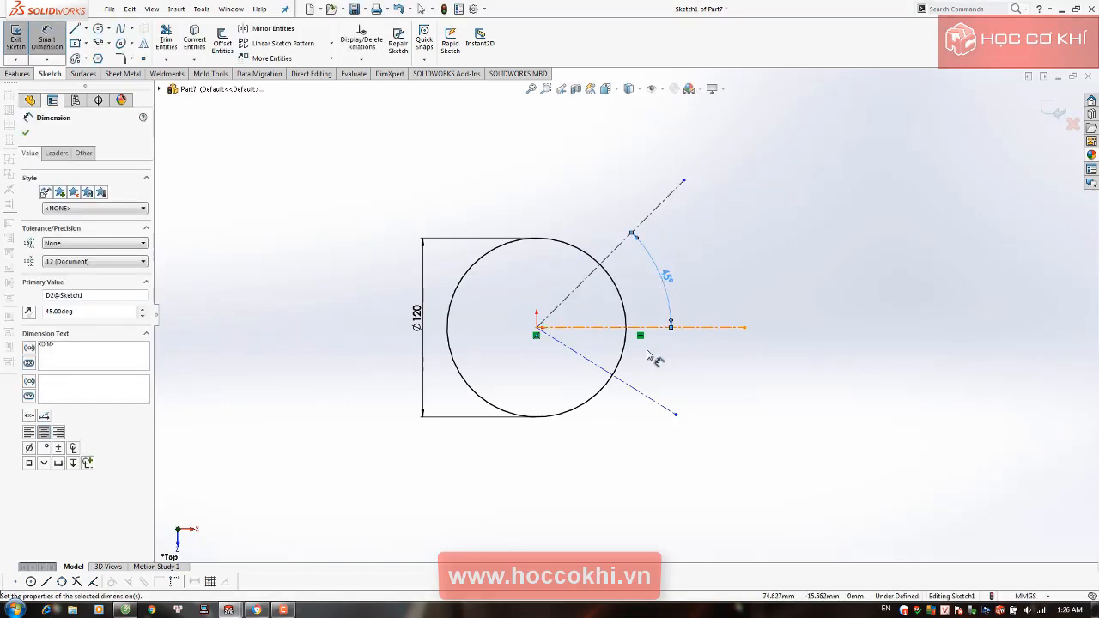
Dimension the angle between the horizontal and lower inclined centerlines and set it to 45°
{"action": "left_click", "coordinate": [658, 331]}
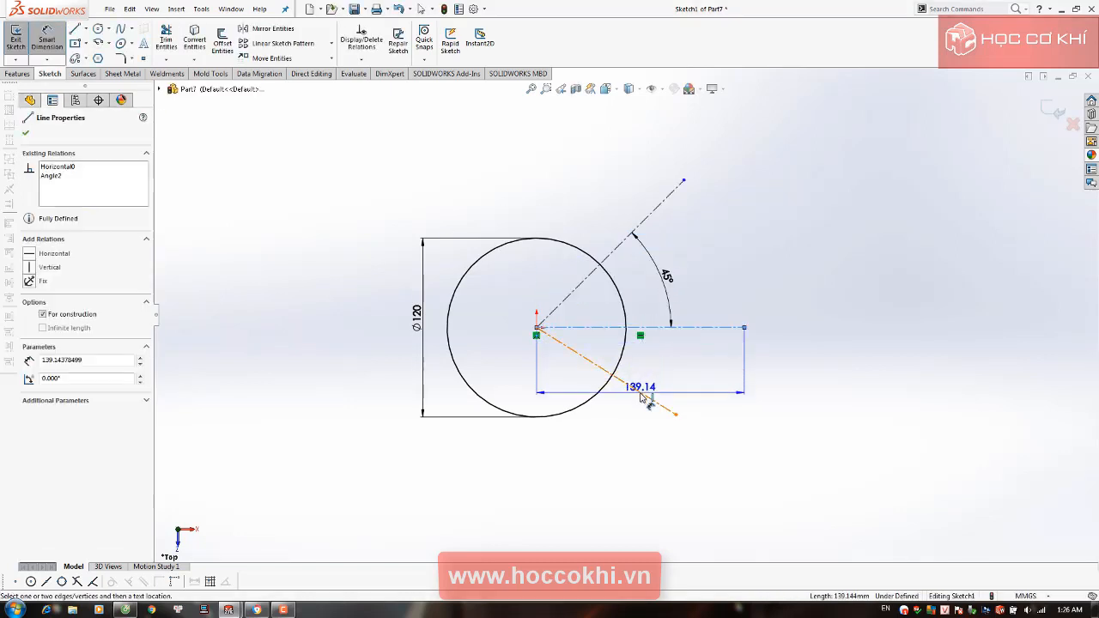
{"action": "left_click", "coordinate": [645, 398]}
{"action": "left_click", "coordinate": [668, 378]}
{"action": "type", "text": "45"}
{"action": "key", "text": "Return"}
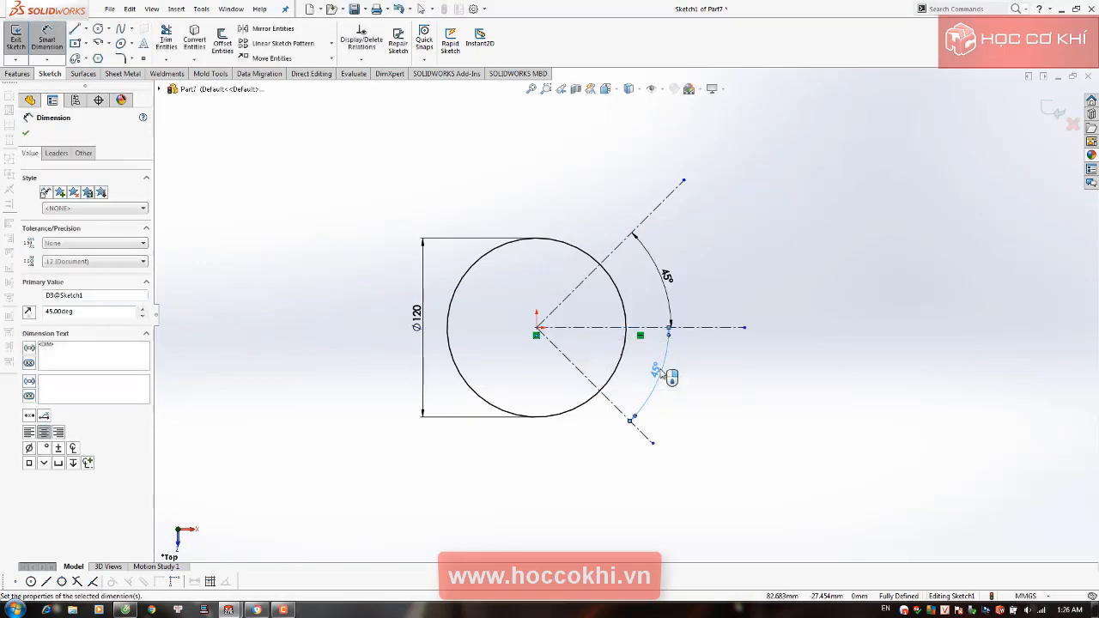
Check the PDF drawing and sketch a second circle centred on the origin, about 150 mm in diameter, around the first one
{"action": "key", "text": "alt+Tab"}
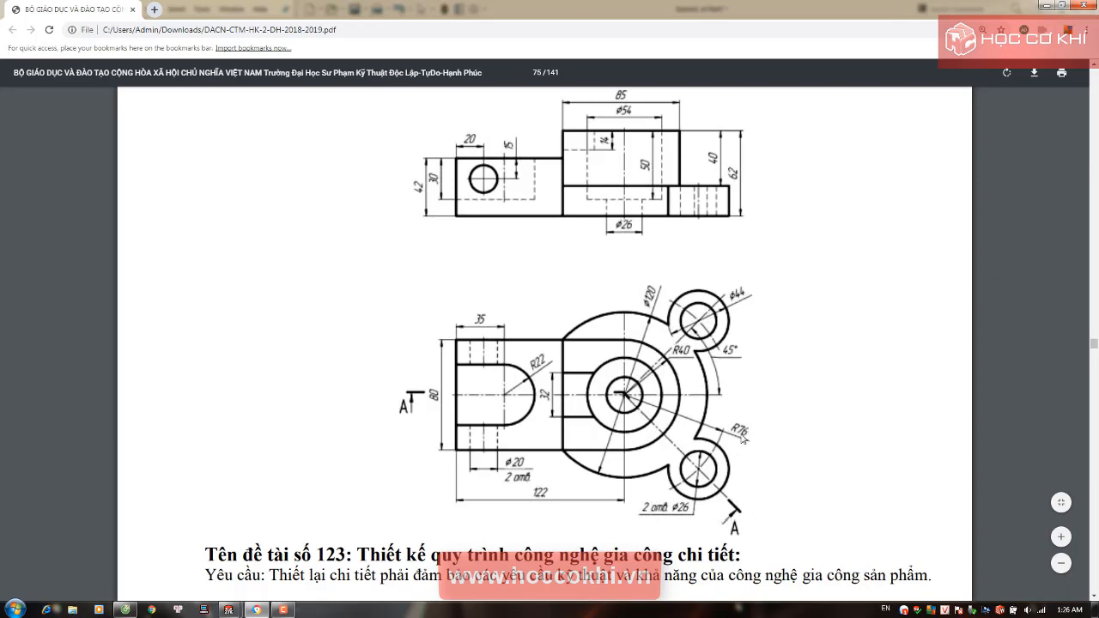
{"action": "key", "text": "alt+Tab"}
{"action": "right_click_drag", "start_coordinate": [493, 258], "coordinate": [542, 256]}
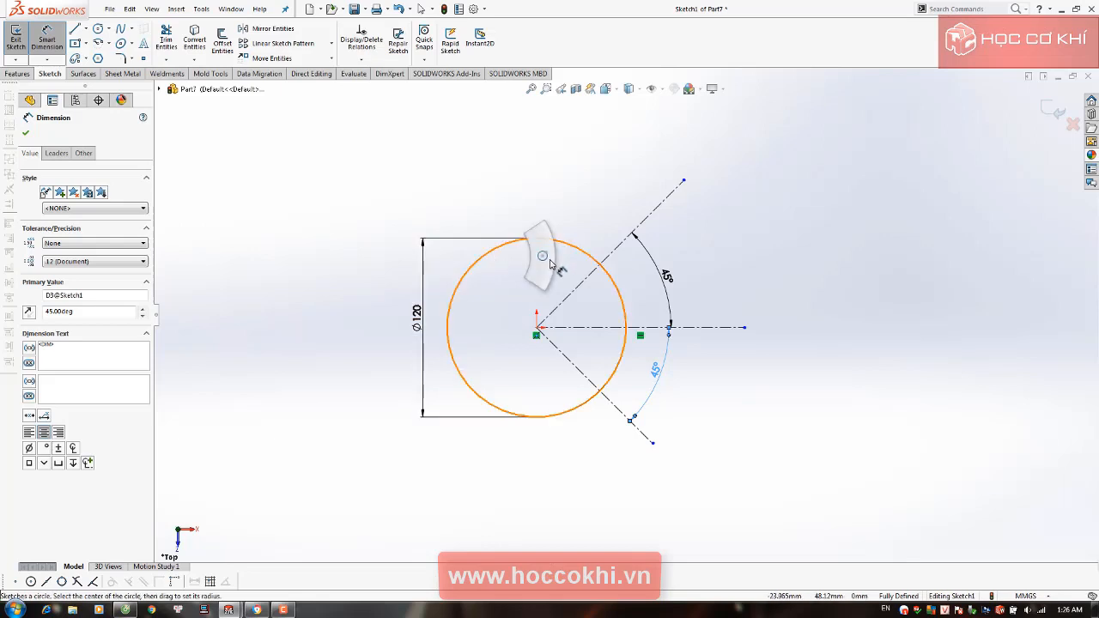
{"action": "left_click", "coordinate": [537, 327]}
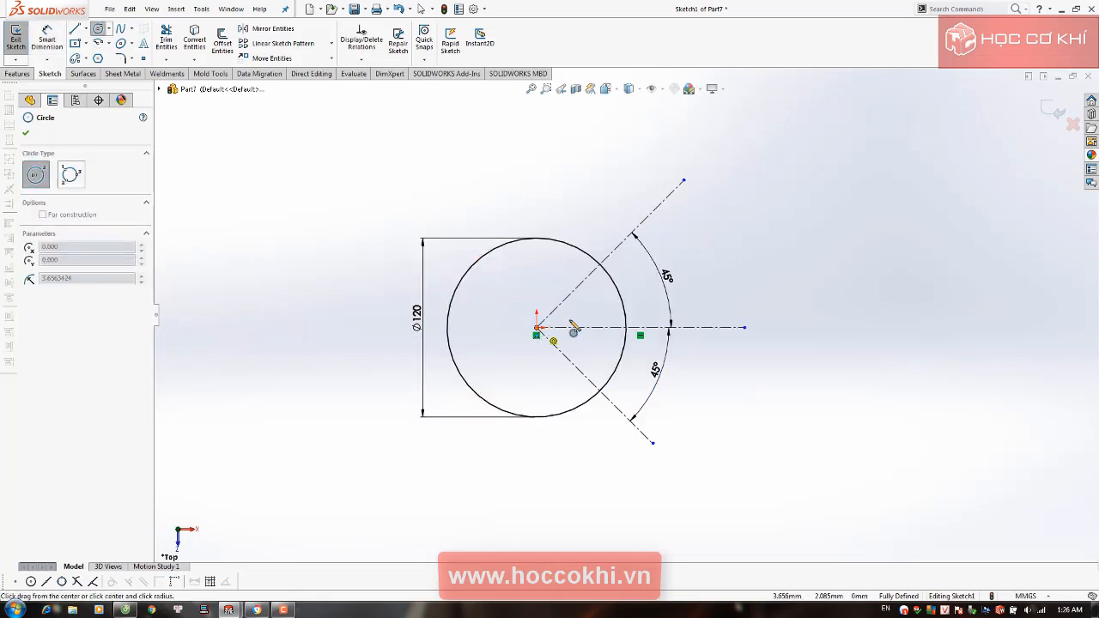
{"action": "left_click", "coordinate": [648, 312]}
{"action": "key", "text": "Escape"}
Dimension the outer circle's diameter and set it to 76*2, giving 152 mm
{"action": "right_click_drag", "start_coordinate": [680, 331], "coordinate": [681, 296]}
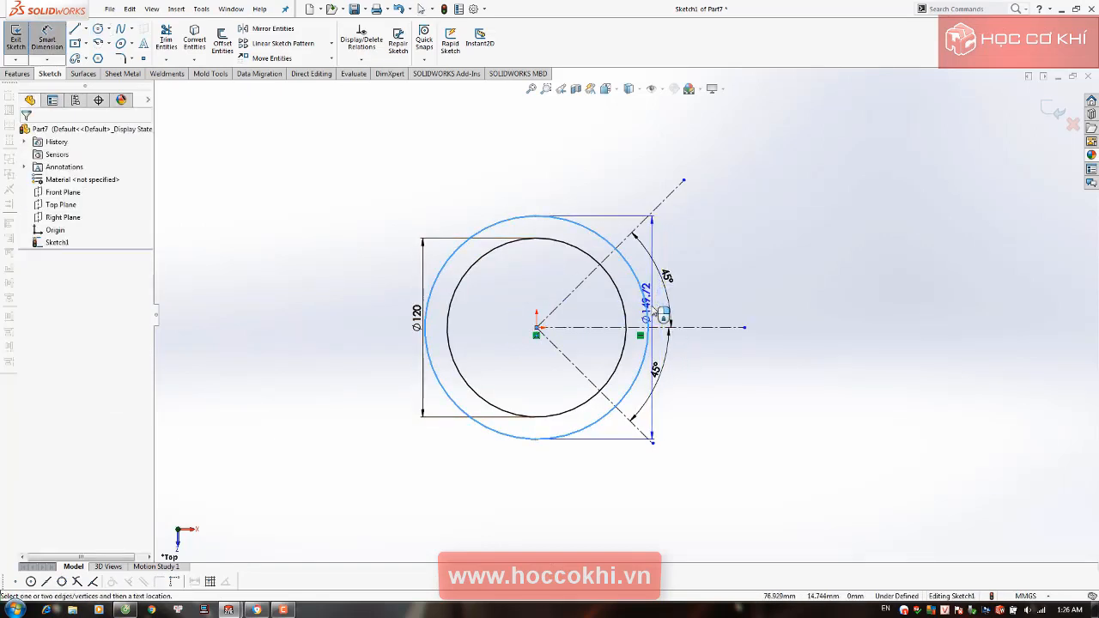
{"action": "left_click", "coordinate": [741, 318]}
{"action": "type", "text": "76"}
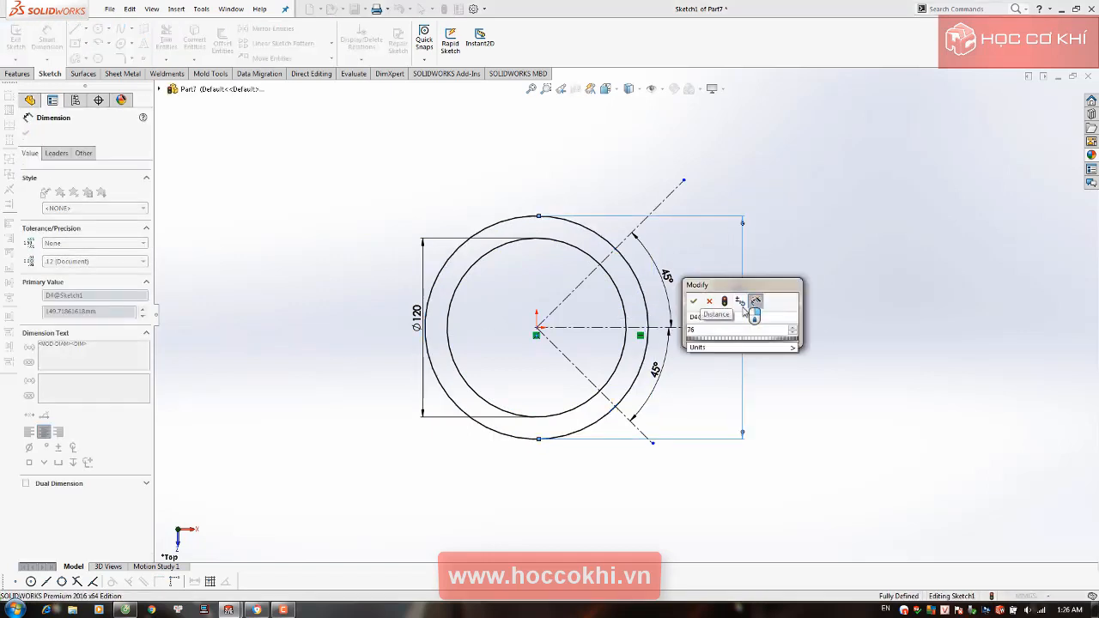
{"action": "type", "text": "*2"}
{"action": "key", "text": "Return"}
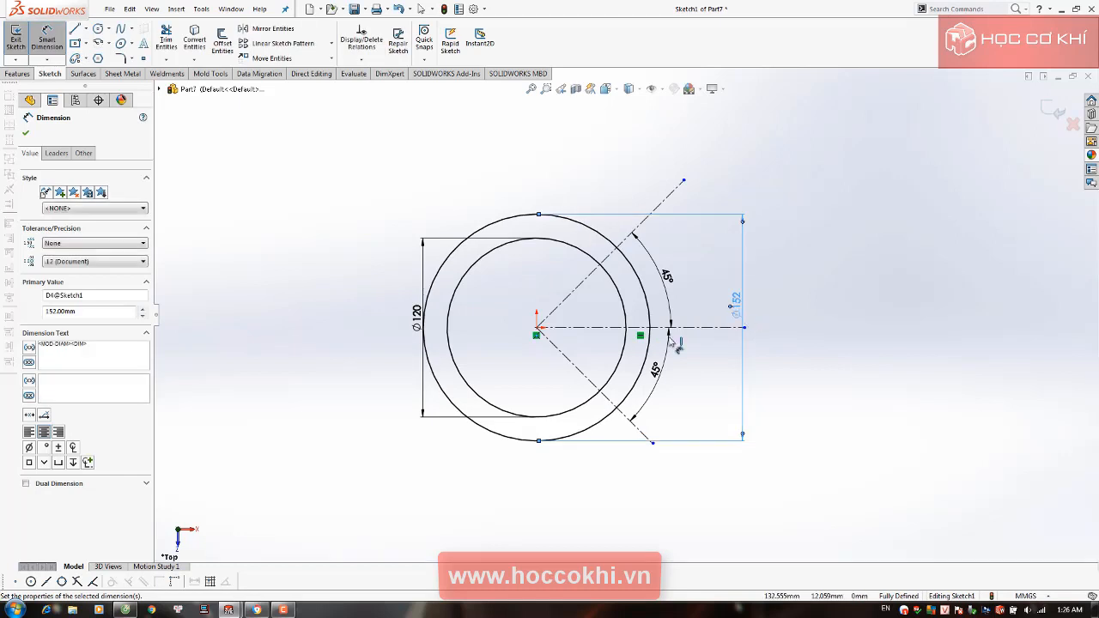
Convert the 152 mm circle to construction geometry
{"action": "key", "text": "Escape"}
{"action": "left_click", "coordinate": [580, 227]}
{"action": "right_click", "coordinate": [580, 226]}
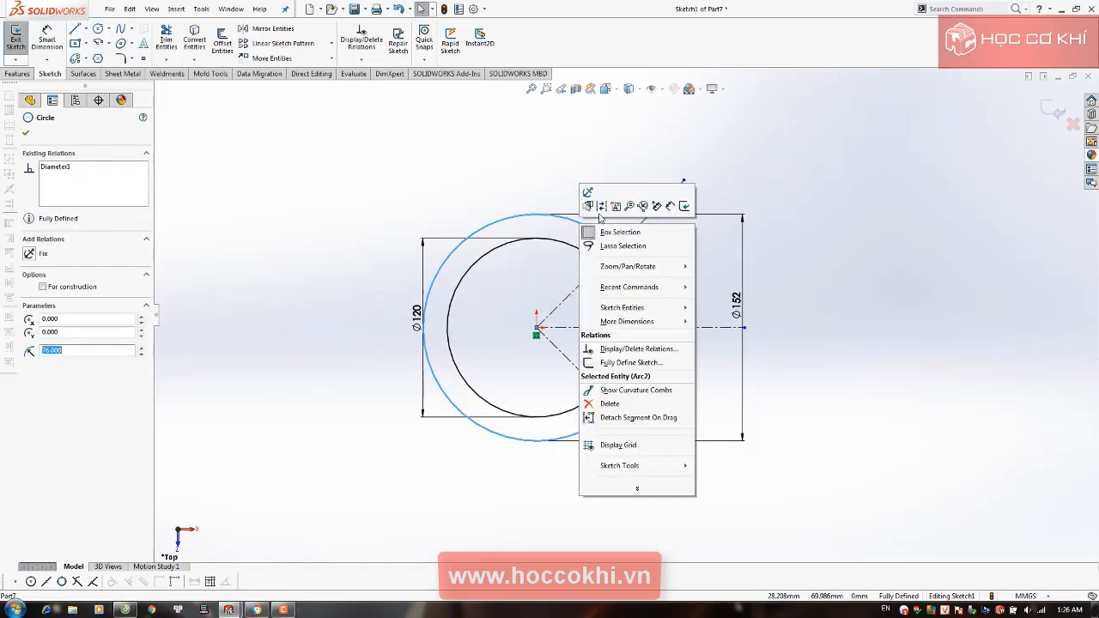
{"action": "left_click", "coordinate": [602, 207]}
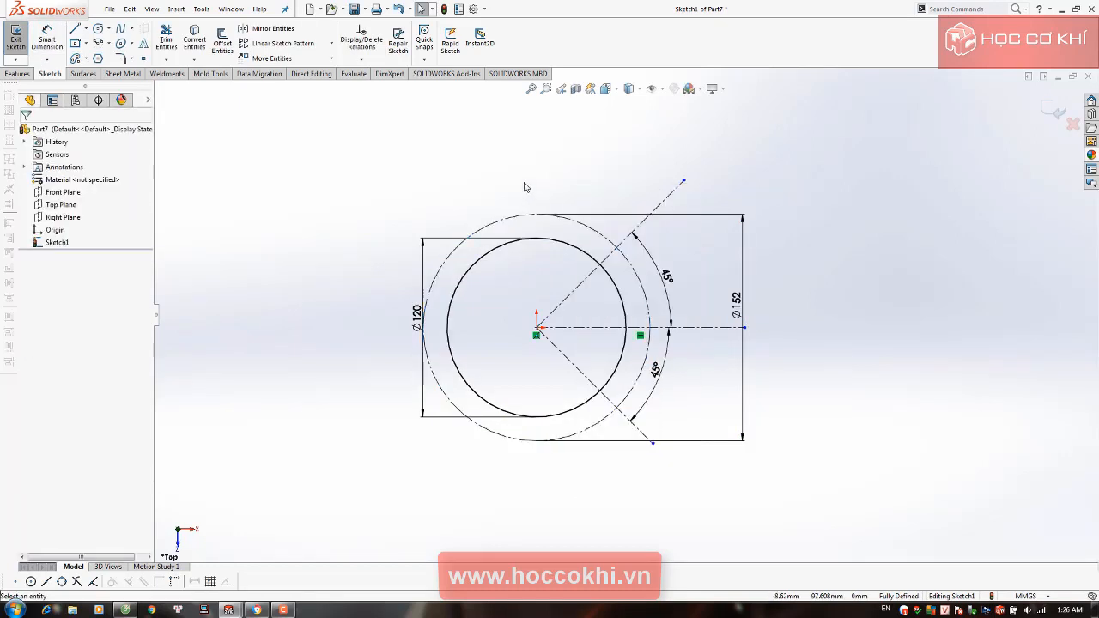
Check the PDF drawing and sketch two concentric circles, about 21 mm and 40 mm in diameter, where the upper inclined centerline crosses the construction circle
{"action": "scroll", "coordinate": [610, 262], "scroll_direction": "down", "scroll_amount": 4}
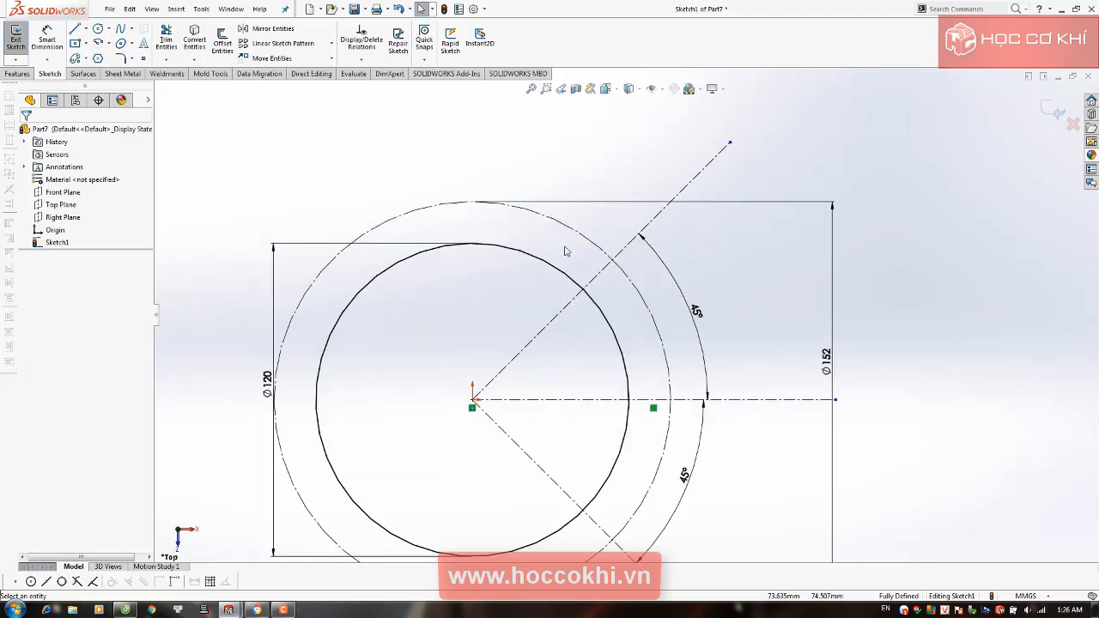
{"action": "key", "text": "alt+Tab"}
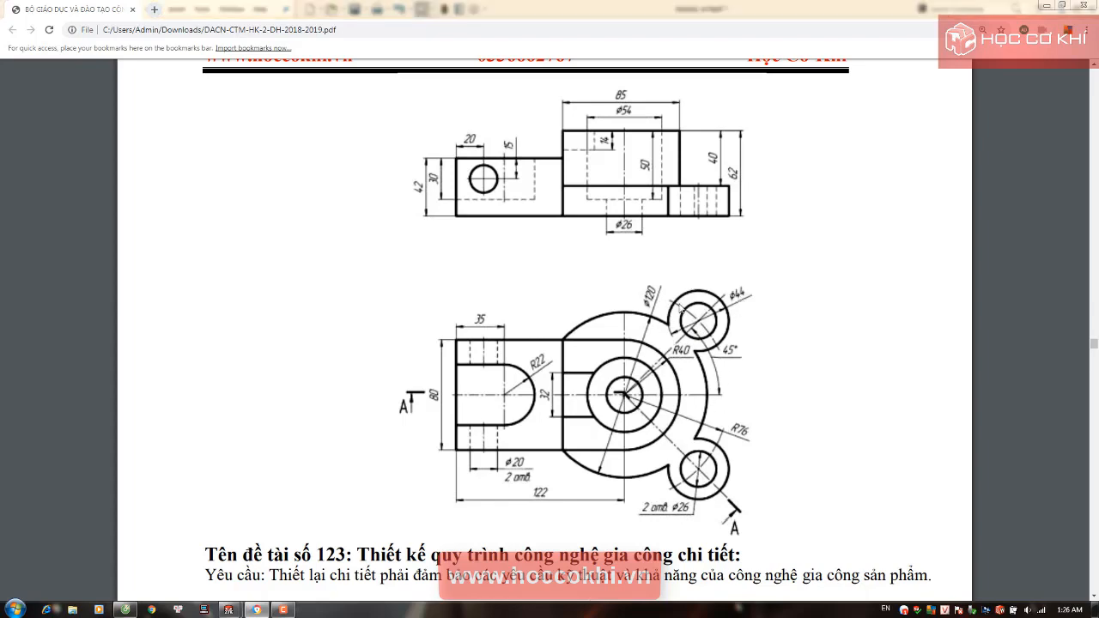
{"action": "key", "text": "alt+Tab"}
{"action": "right_click_drag", "start_coordinate": [609, 271], "coordinate": [664, 265]}
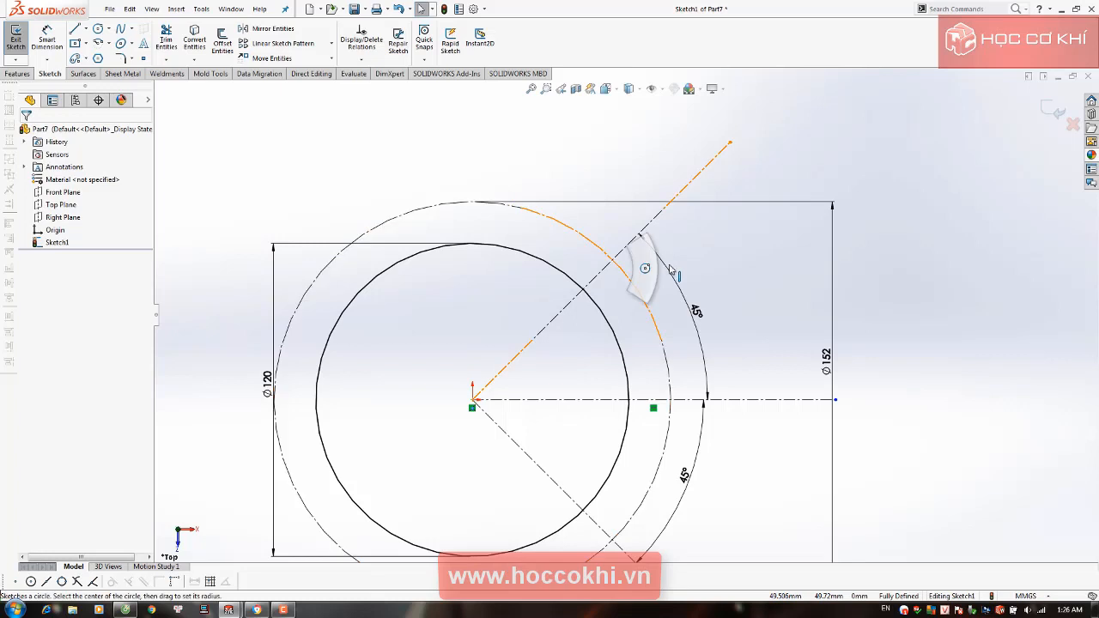
{"action": "left_click", "coordinate": [612, 254]}
{"action": "left_click", "coordinate": [631, 275]}
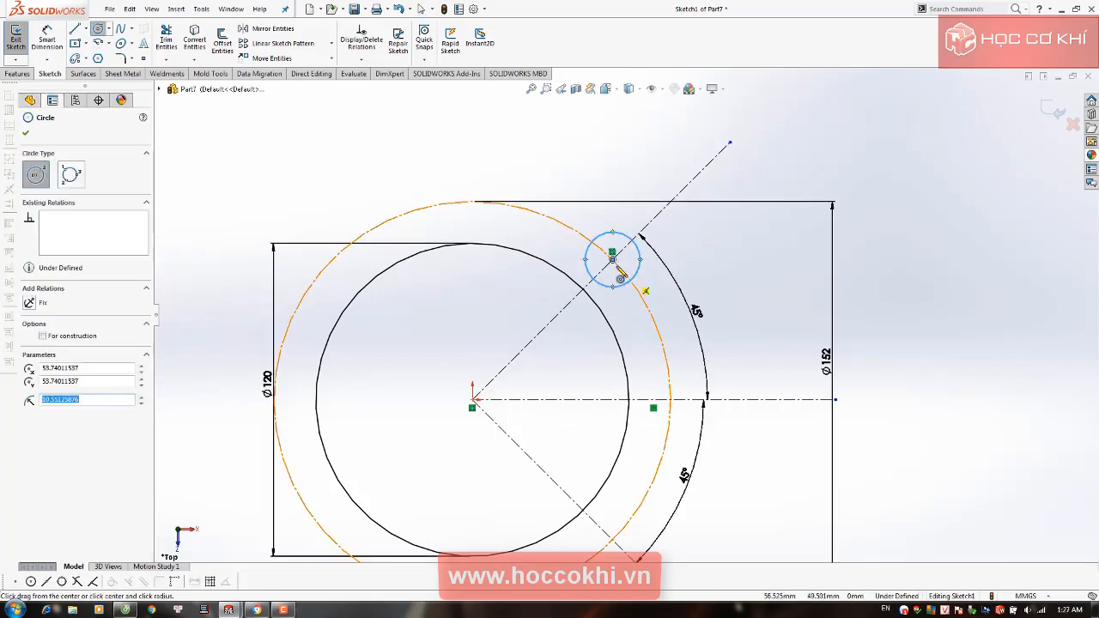
{"action": "left_click", "coordinate": [612, 259]}
{"action": "left_click", "coordinate": [658, 287]}
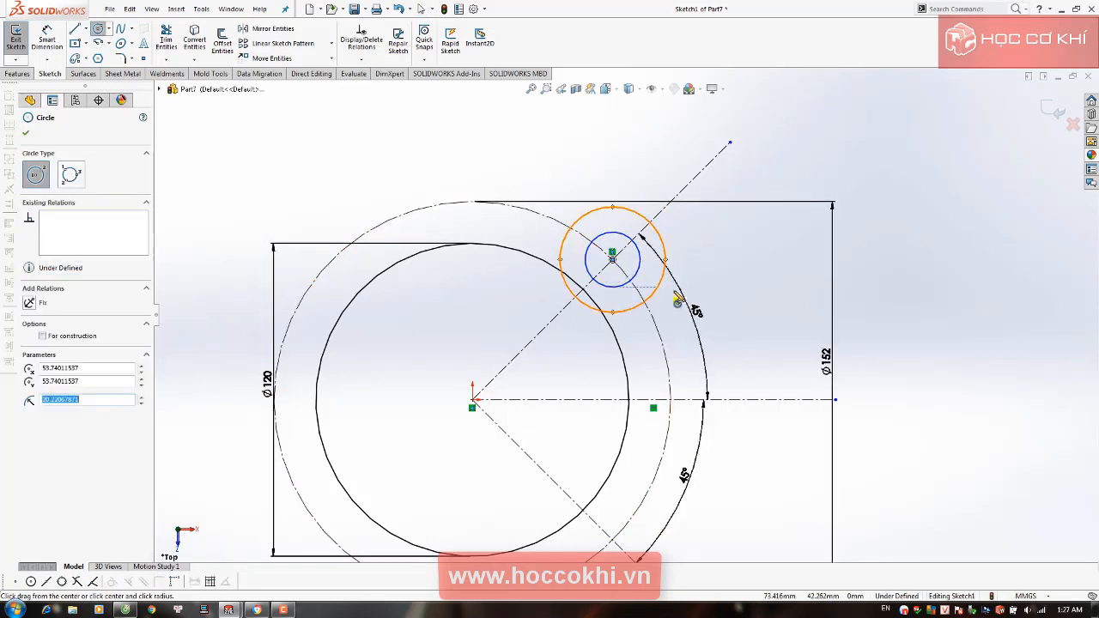
{"action": "key", "text": "Escape"}
Dimension the diameter of the larger of the two small concentric circles and set it to 44 mm
{"action": "key", "text": "d"}
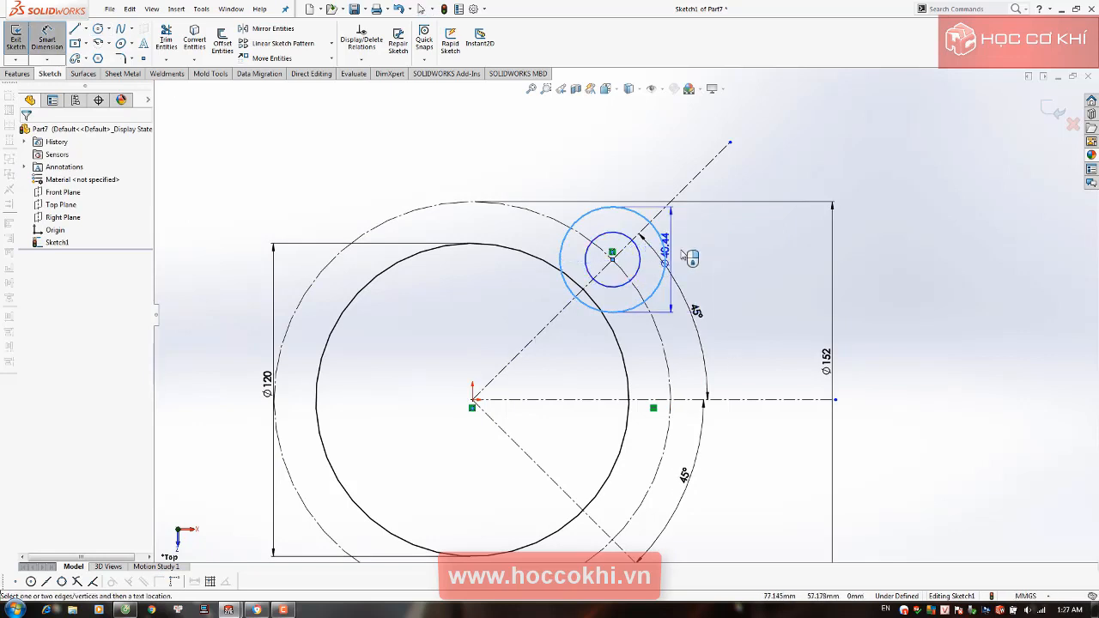
{"action": "left_click", "coordinate": [719, 256]}
{"action": "type", "text": "44"}
{"action": "key", "text": "Return"}
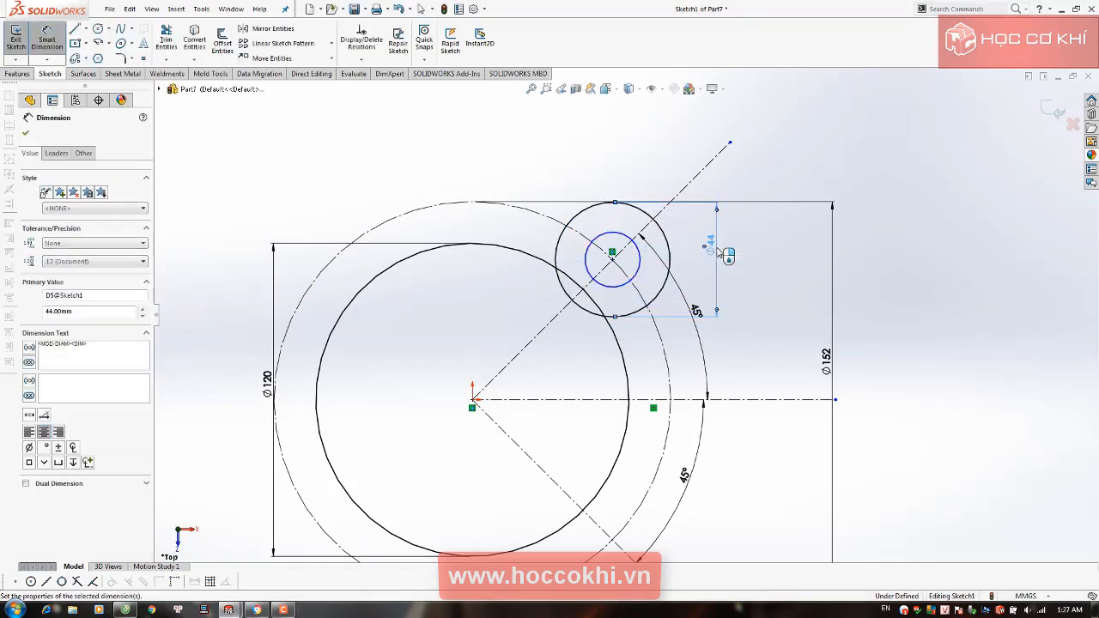
{"action": "key", "text": "Escape"}
Dimension the diameter of the inner small circle and set it to 26 mm
{"action": "left_click", "coordinate": [669, 268]}
{"action": "key", "text": "d"}
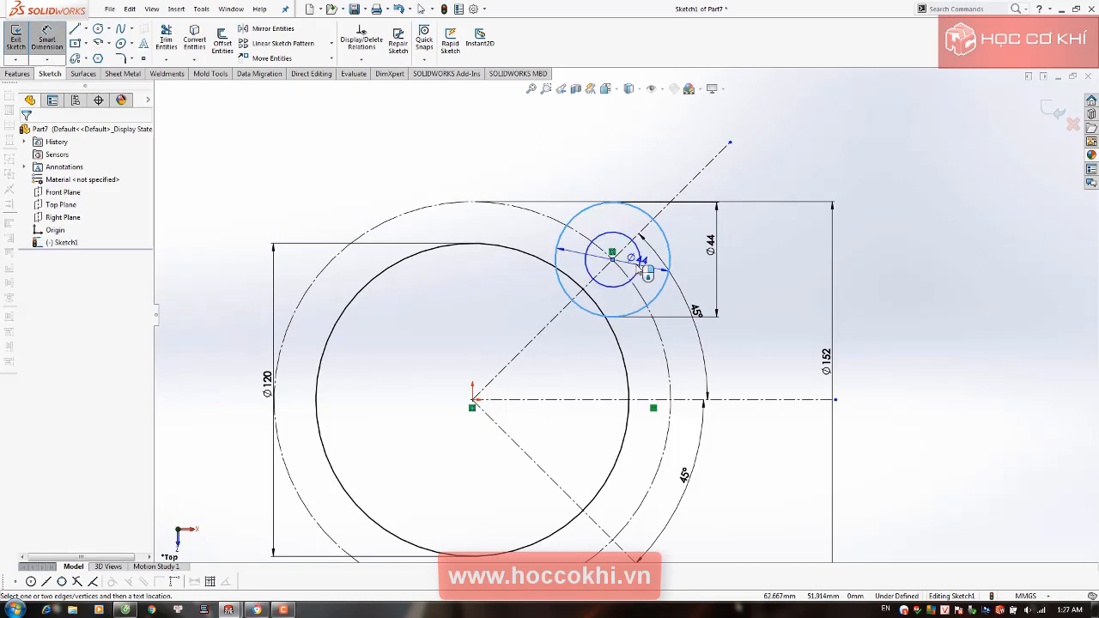
{"action": "left_click", "coordinate": [640, 267]}
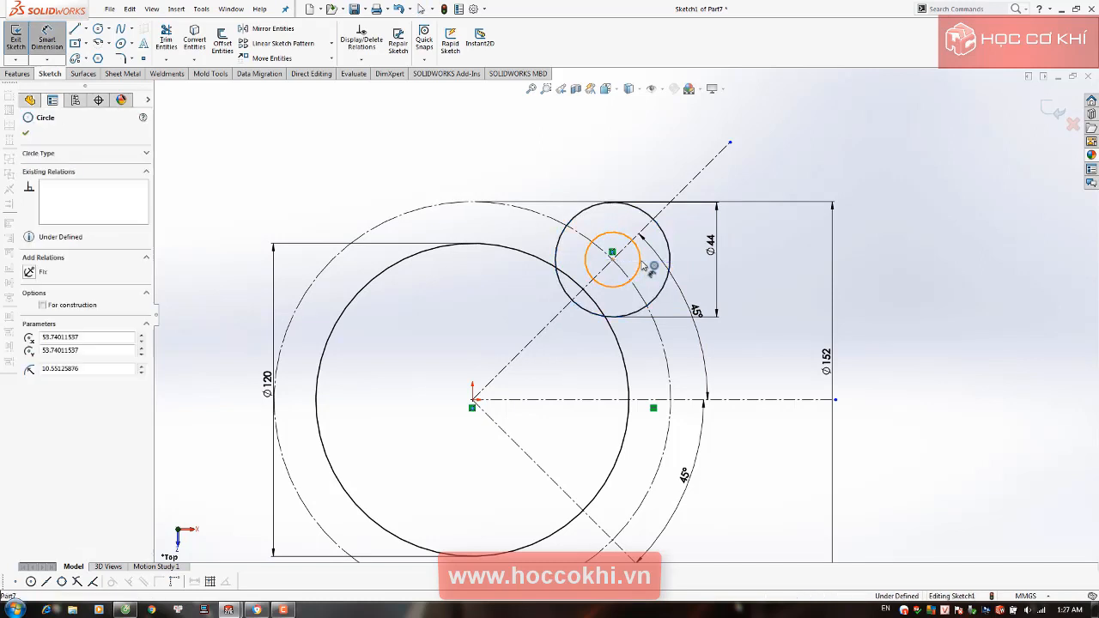
{"action": "left_click", "coordinate": [678, 263]}
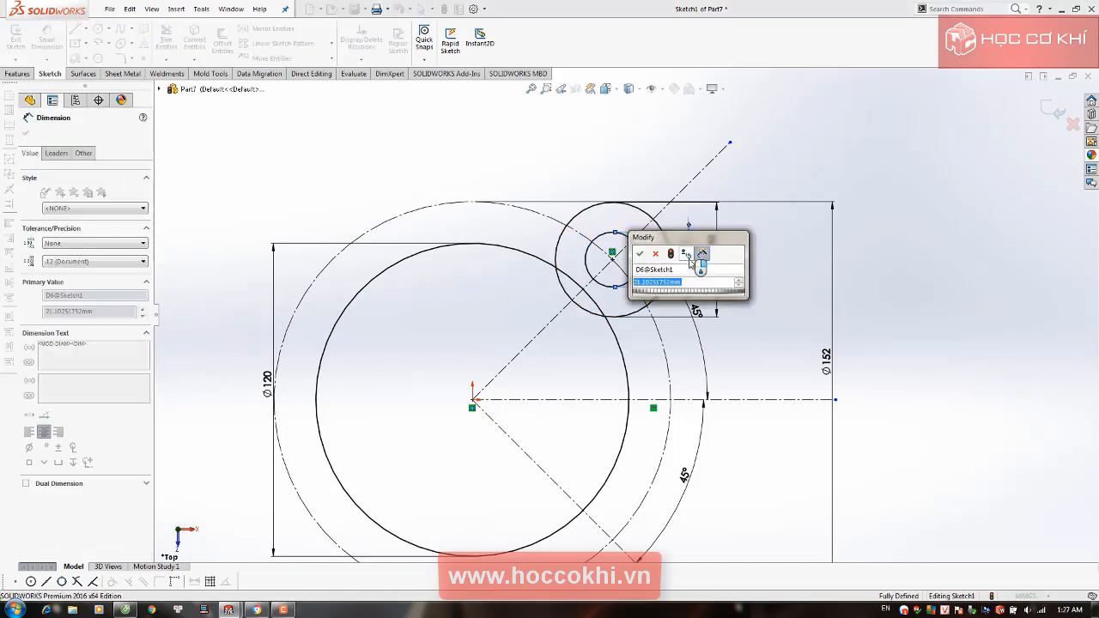
{"action": "type", "text": "26"}
{"action": "key", "text": "Return"}
{"action": "key", "text": "Escape"}
Check the PDF drawing and trim the overlapping arcs where the 44 mm circle crosses the 120 mm circle
{"action": "key", "text": "alt+Tab"}
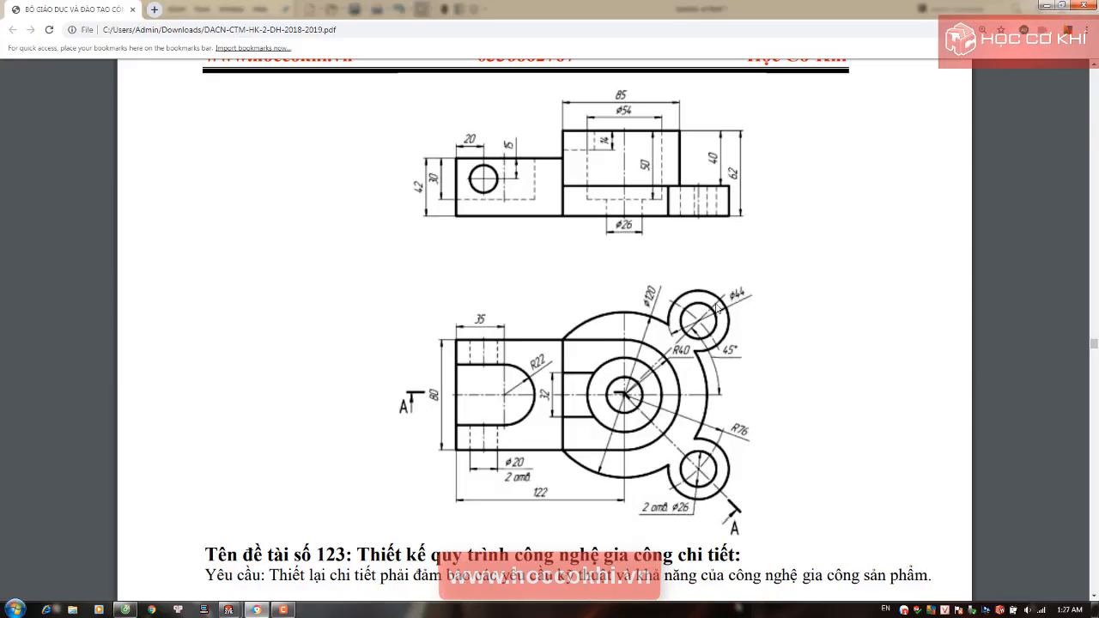
{"action": "key", "text": "alt+Tab"}
{"action": "scroll", "coordinate": [606, 286], "scroll_direction": "down", "scroll_amount": 5}
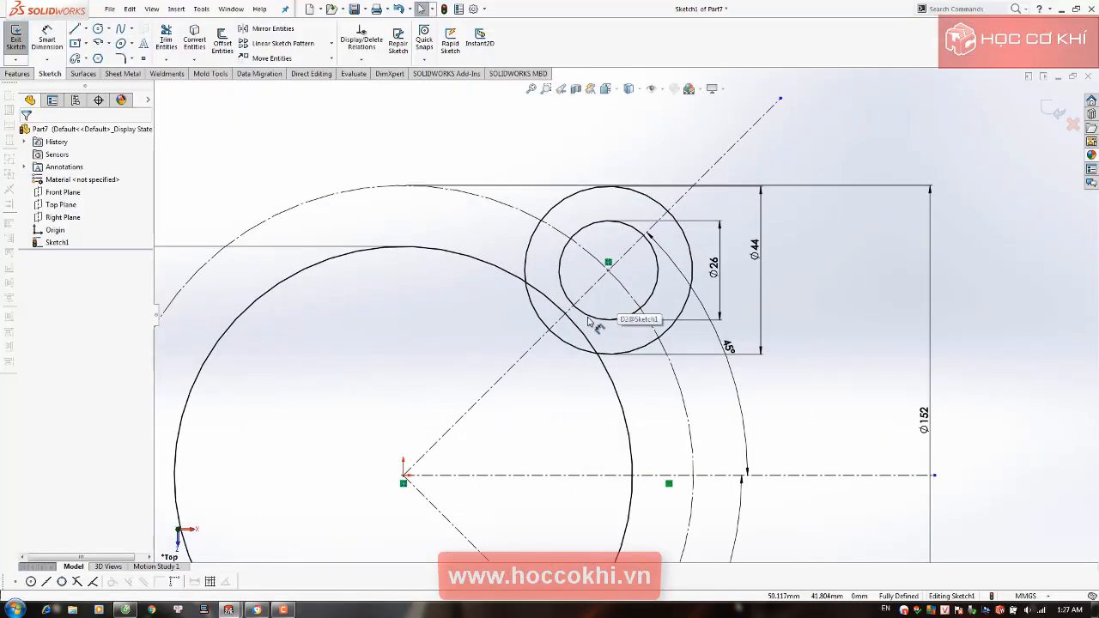
{"action": "right_click_drag", "start_coordinate": [585, 250], "coordinate": [550, 285]}
{"action": "left_click_drag", "start_coordinate": [544, 289], "coordinate": [530, 321]}
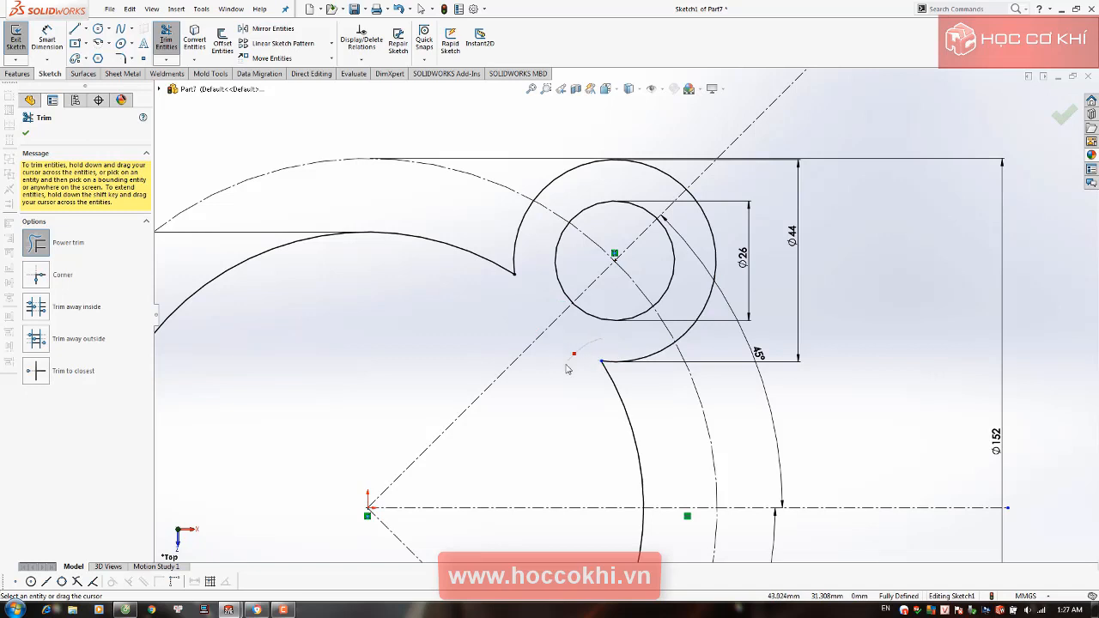
{"action": "scroll", "coordinate": [673, 331], "scroll_direction": "up", "scroll_amount": 3}
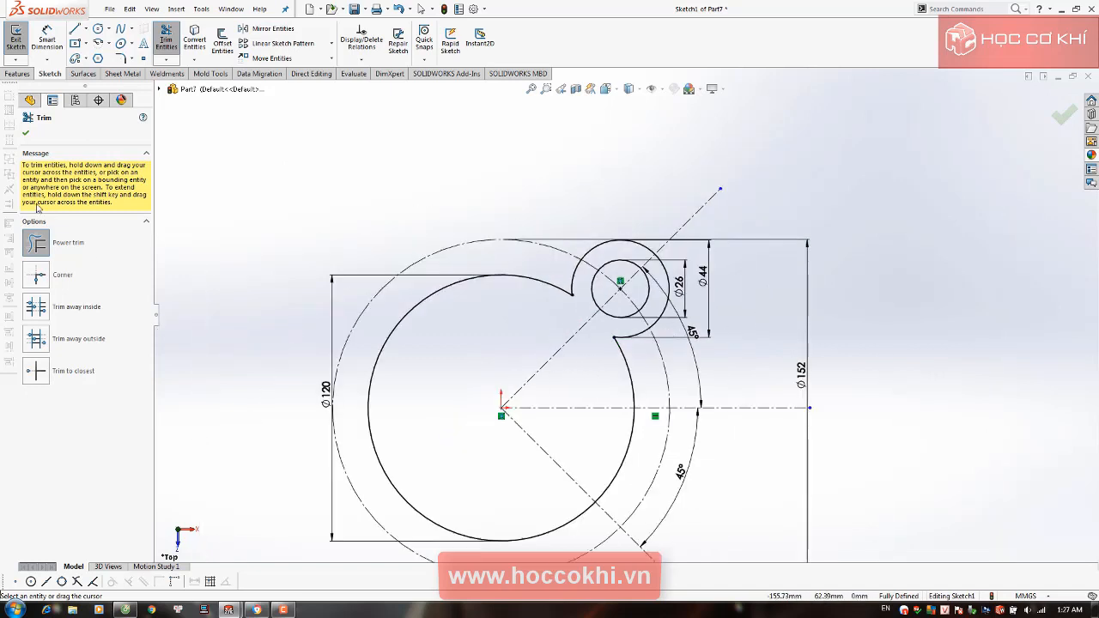
{"action": "left_click", "coordinate": [25, 133]}
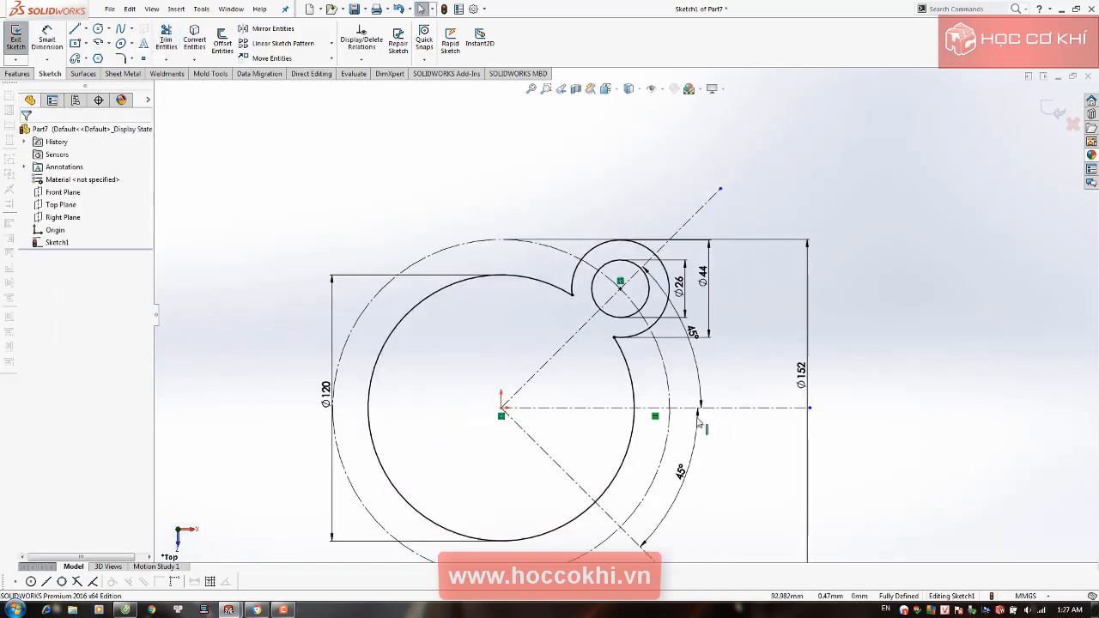
Mirror the 44 mm arc and the 26 mm circle about the horizontal centerline
{"action": "scroll", "coordinate": [656, 294], "scroll_direction": "up", "scroll_amount": 1}
{"action": "left_click", "coordinate": [263, 28]}
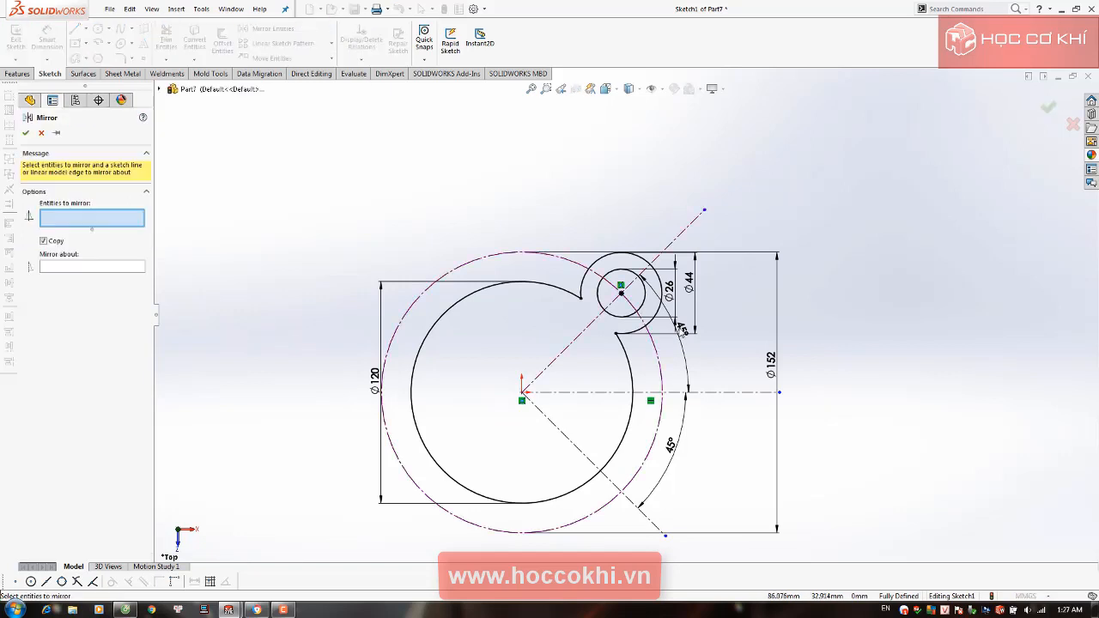
{"action": "scroll", "coordinate": [691, 339], "scroll_direction": "down", "scroll_amount": 2}
{"action": "left_click", "coordinate": [637, 308]}
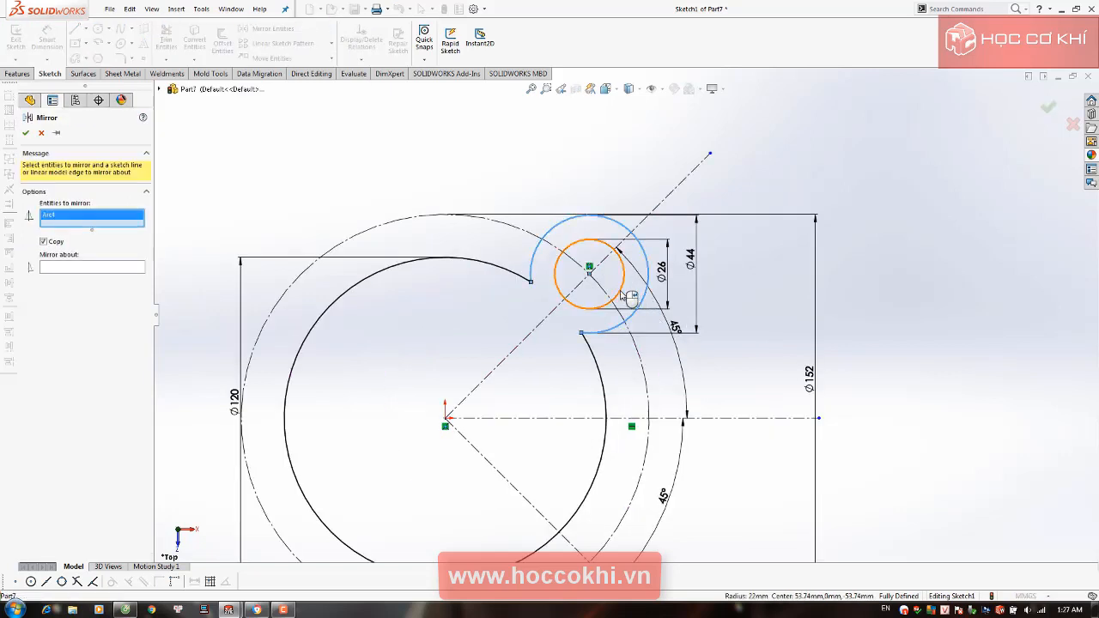
{"action": "left_click", "coordinate": [619, 293]}
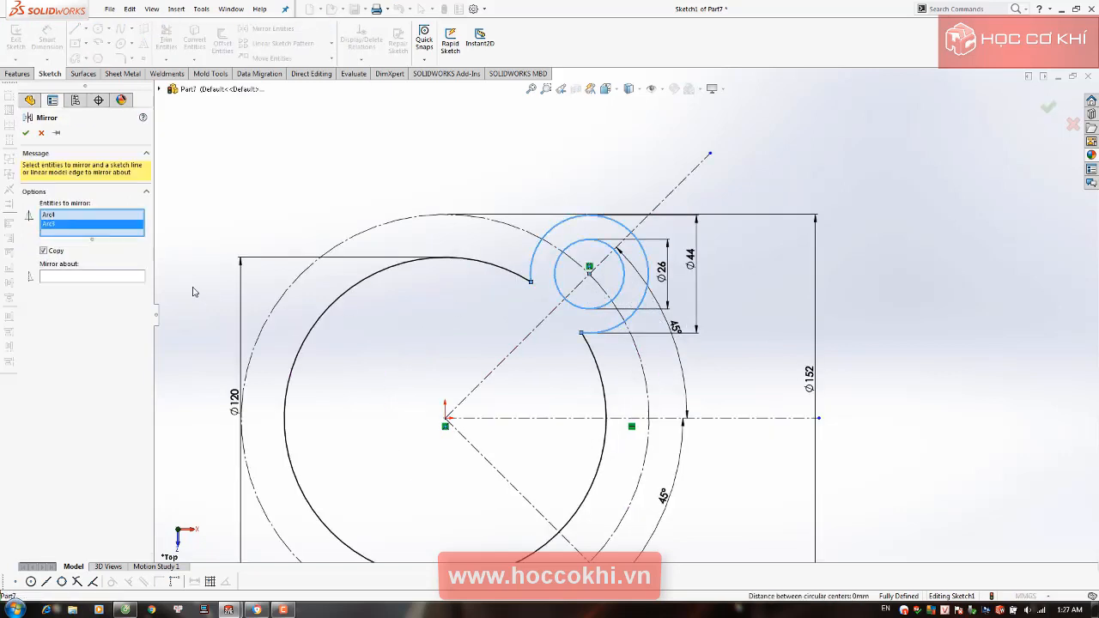
{"action": "left_click", "coordinate": [108, 276]}
{"action": "left_click", "coordinate": [752, 419]}
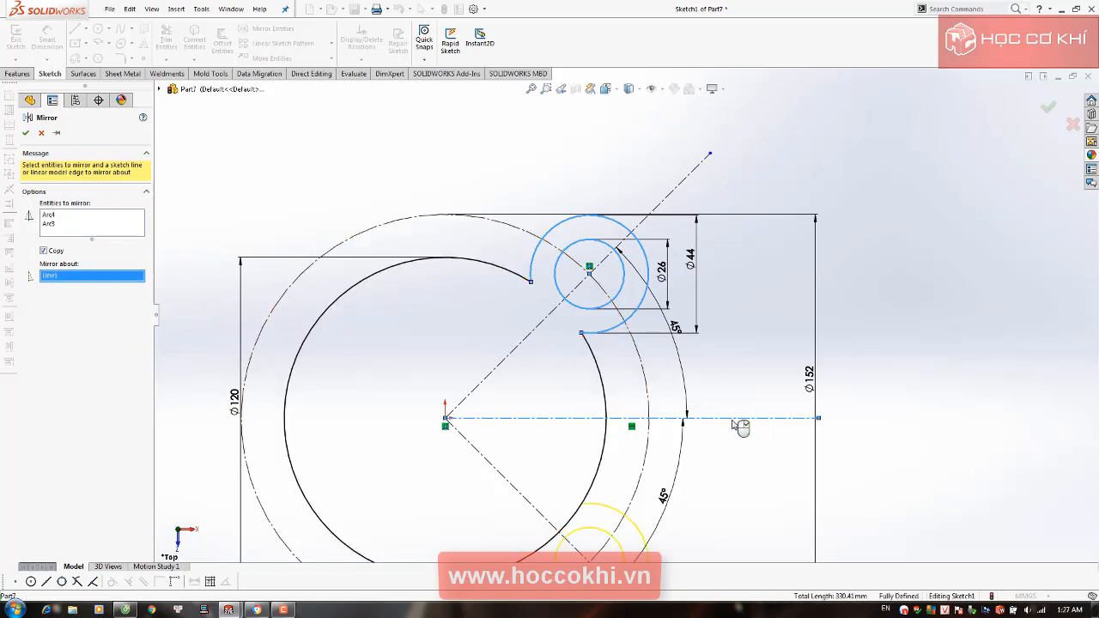
{"action": "scroll", "coordinate": [627, 312], "scroll_direction": "up", "scroll_amount": 2}
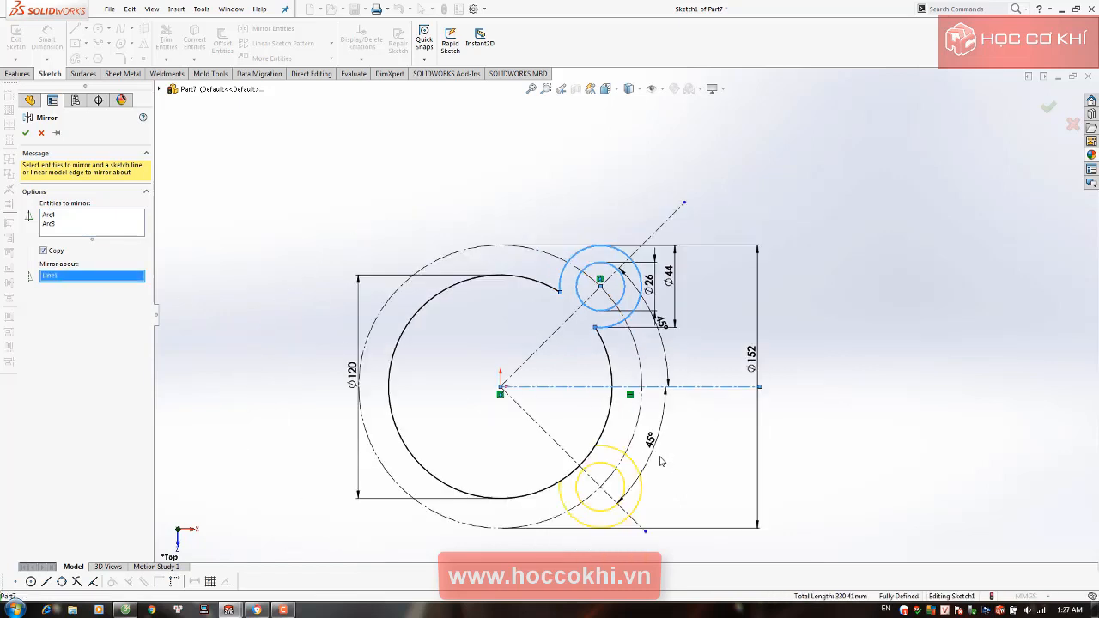
{"action": "left_click", "coordinate": [25, 133]}
Trim the part of the 120 mm circle that runs inside the lower mirrored lobe
{"action": "scroll", "coordinate": [599, 466], "scroll_direction": "down", "scroll_amount": 3}
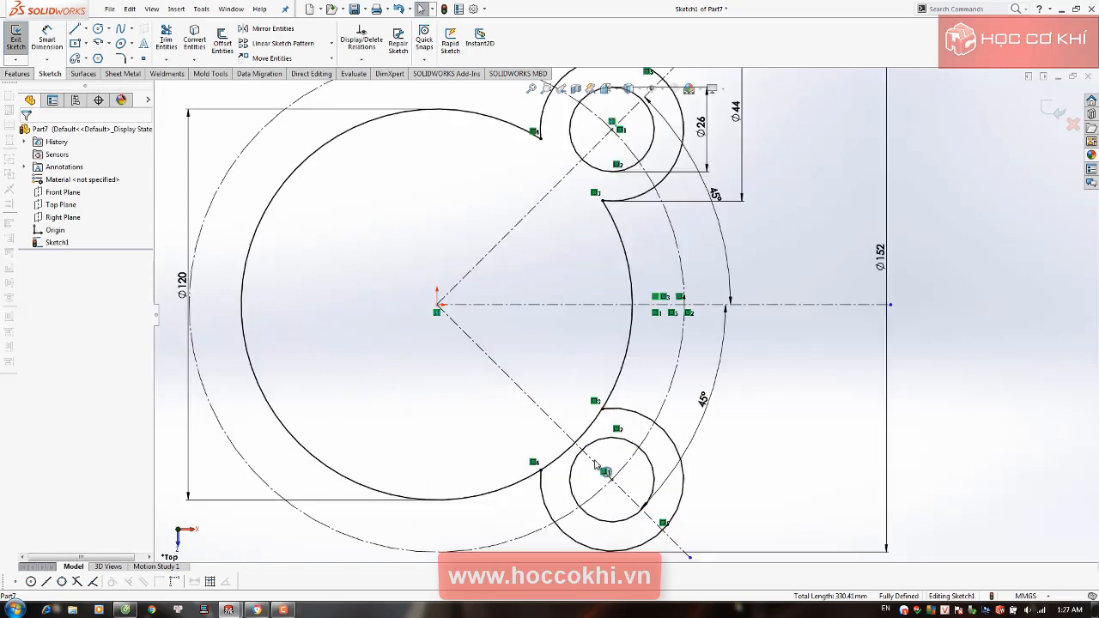
{"action": "right_click_drag", "start_coordinate": [533, 301], "coordinate": [490, 346]}
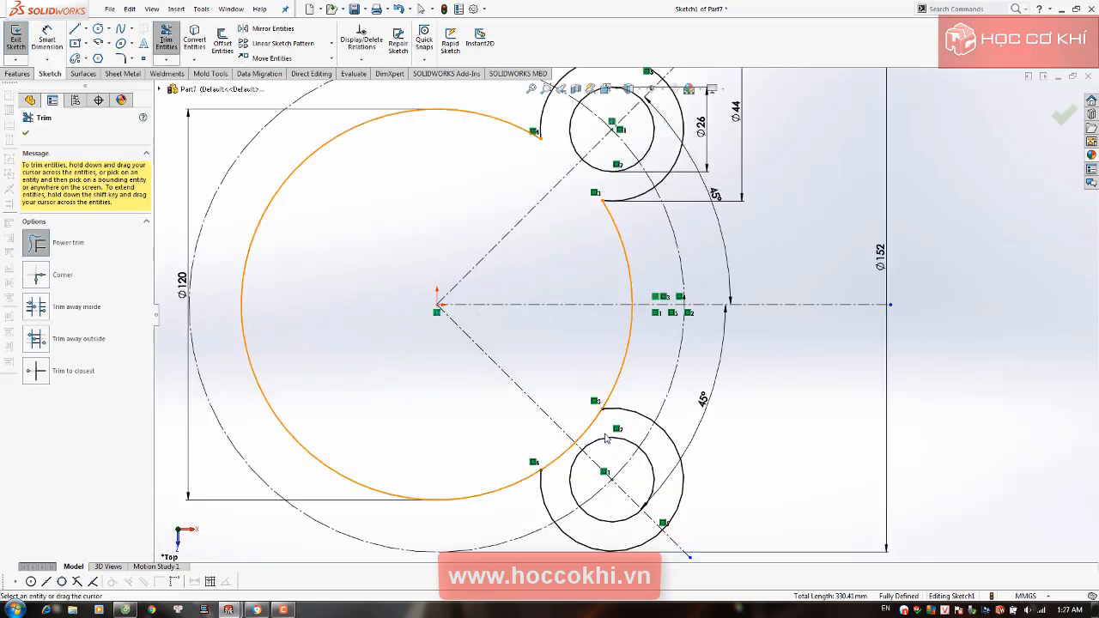
{"action": "left_click_drag", "start_coordinate": [597, 431], "coordinate": [586, 422]}
{"action": "left_click_drag", "start_coordinate": [558, 469], "coordinate": [553, 454]}
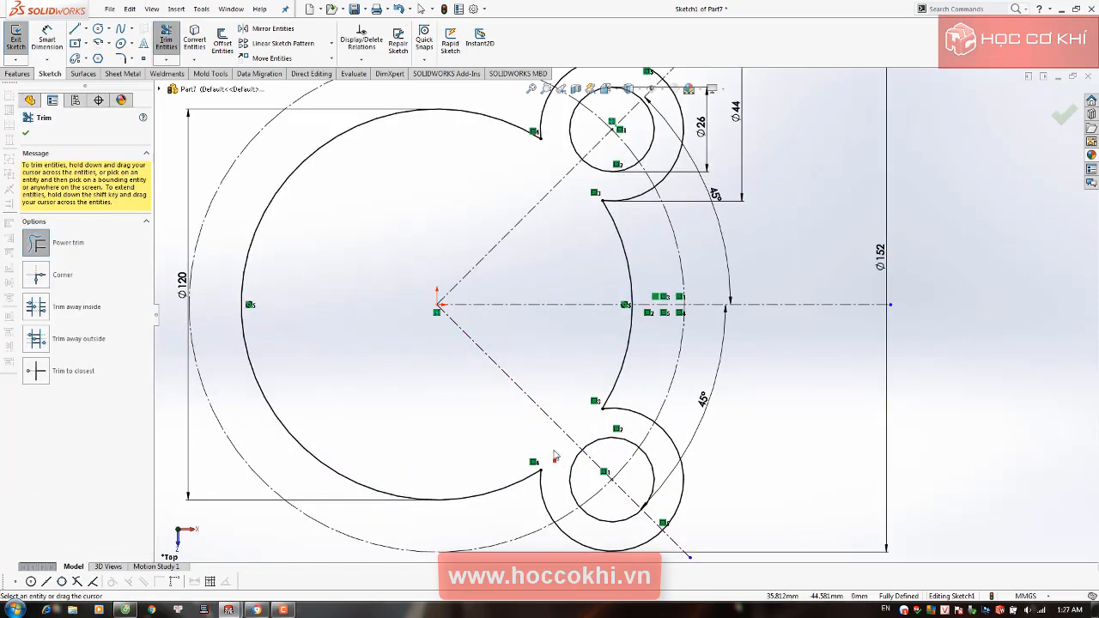
{"action": "key", "text": "Escape"}
Check the plate height in the PDF drawing and extrude the base sketch as a blind boss 22 mm deep
{"action": "key", "text": "f"}
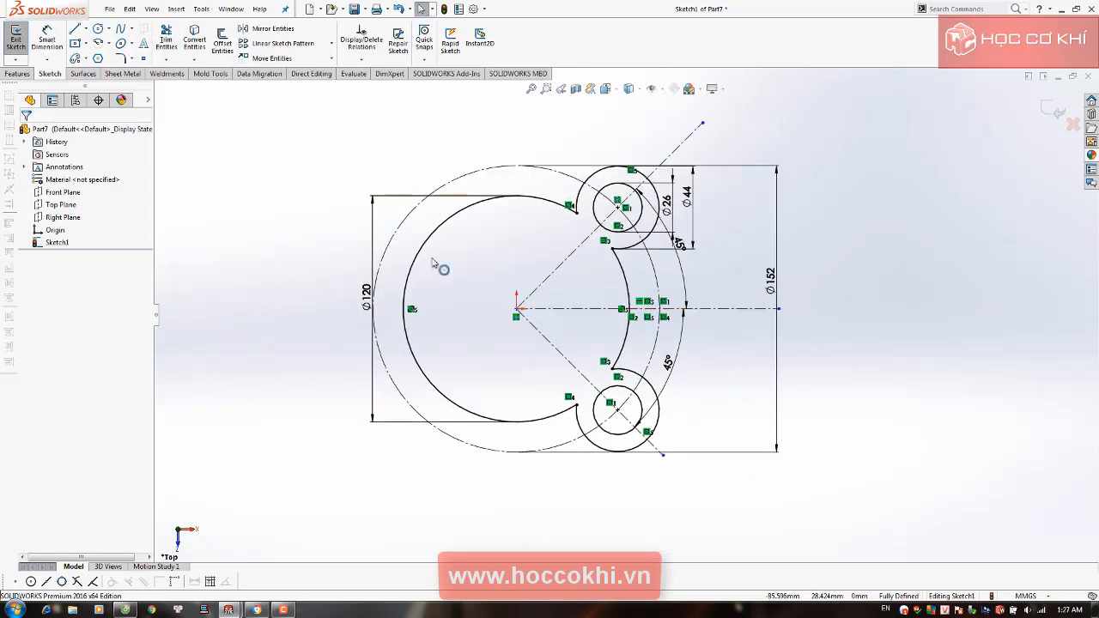
{"action": "key", "text": "f"}
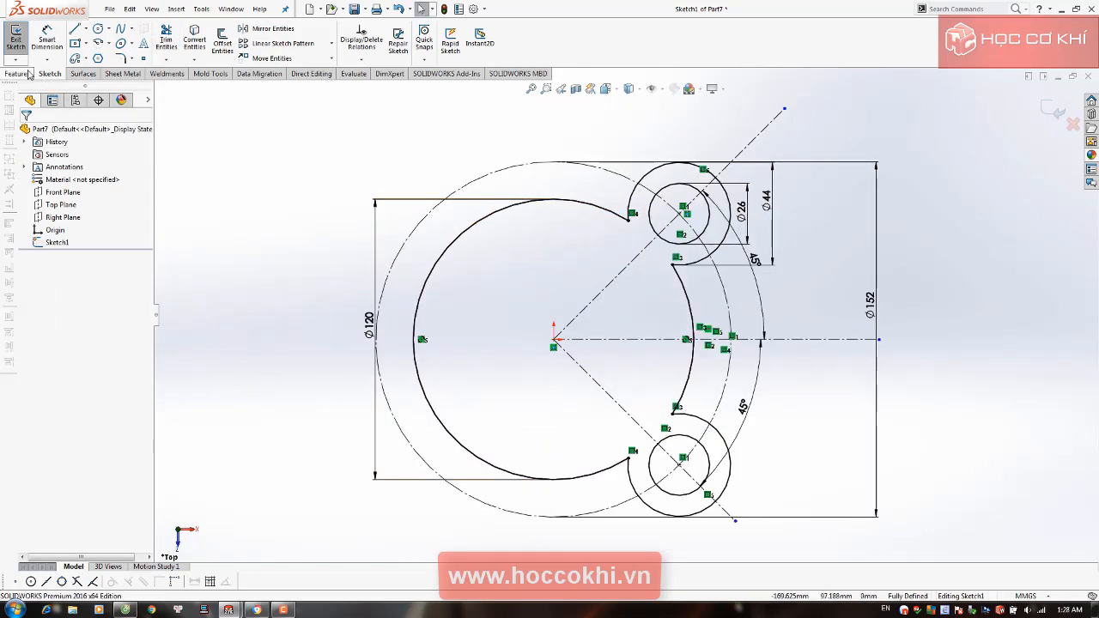
{"action": "left_click", "coordinate": [19, 75]}
{"action": "left_click", "coordinate": [21, 40]}
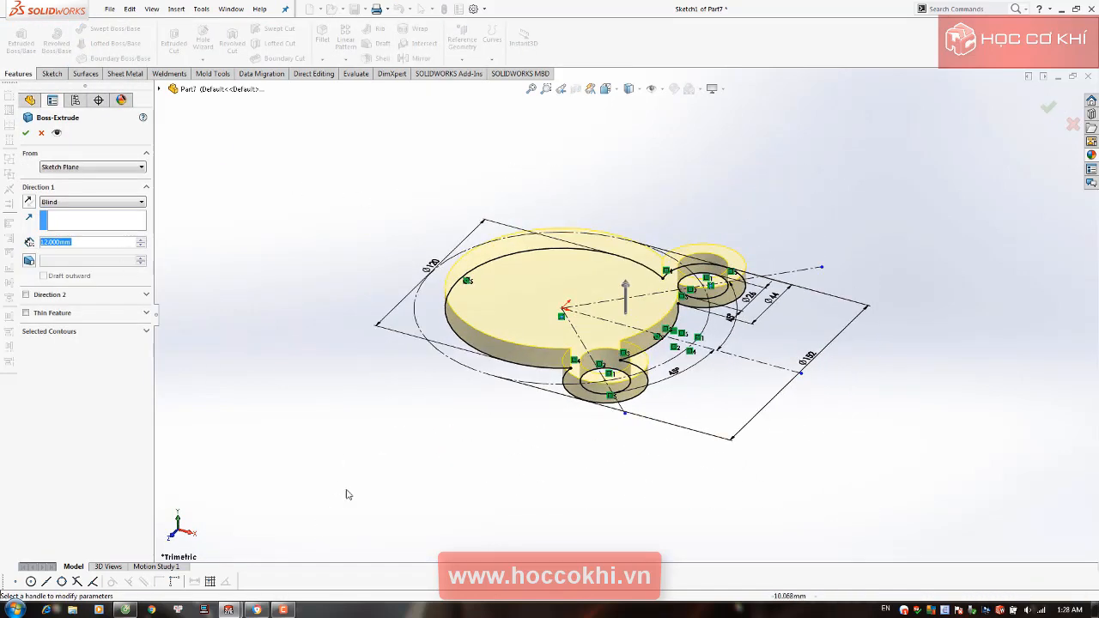
{"action": "key", "text": "alt+Tab"}
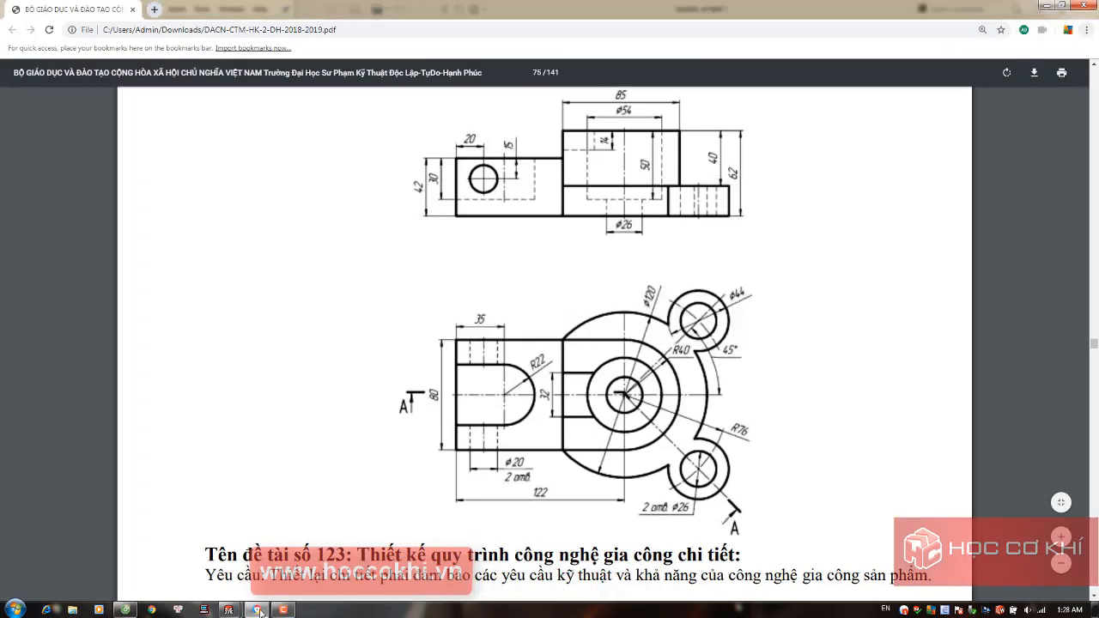
{"action": "left_click", "coordinate": [232, 610]}
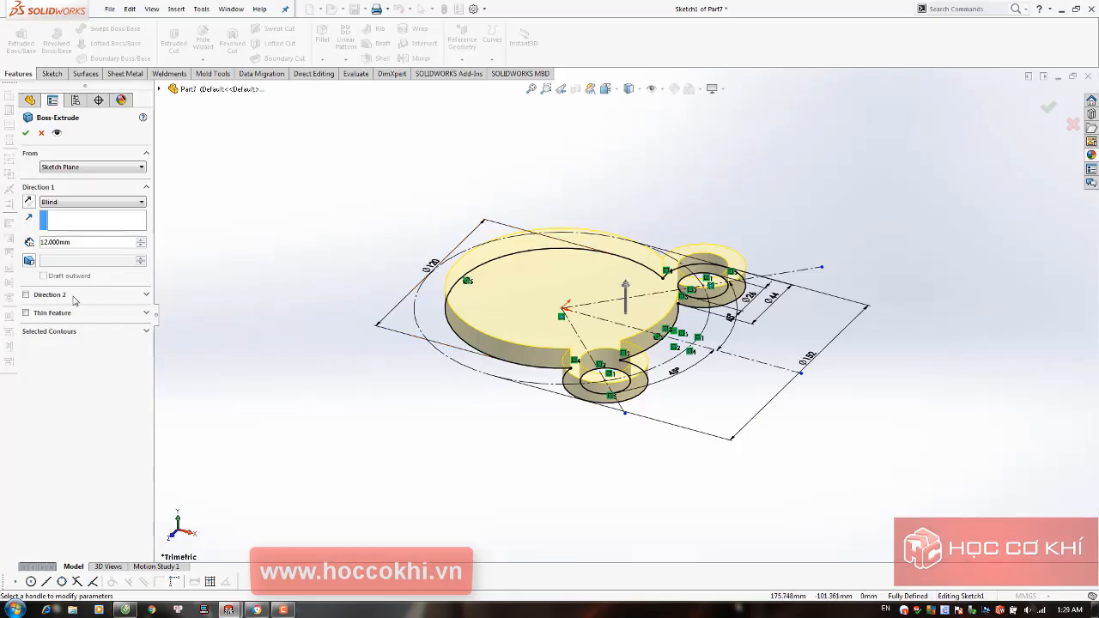
{"action": "type", "text": "22"}
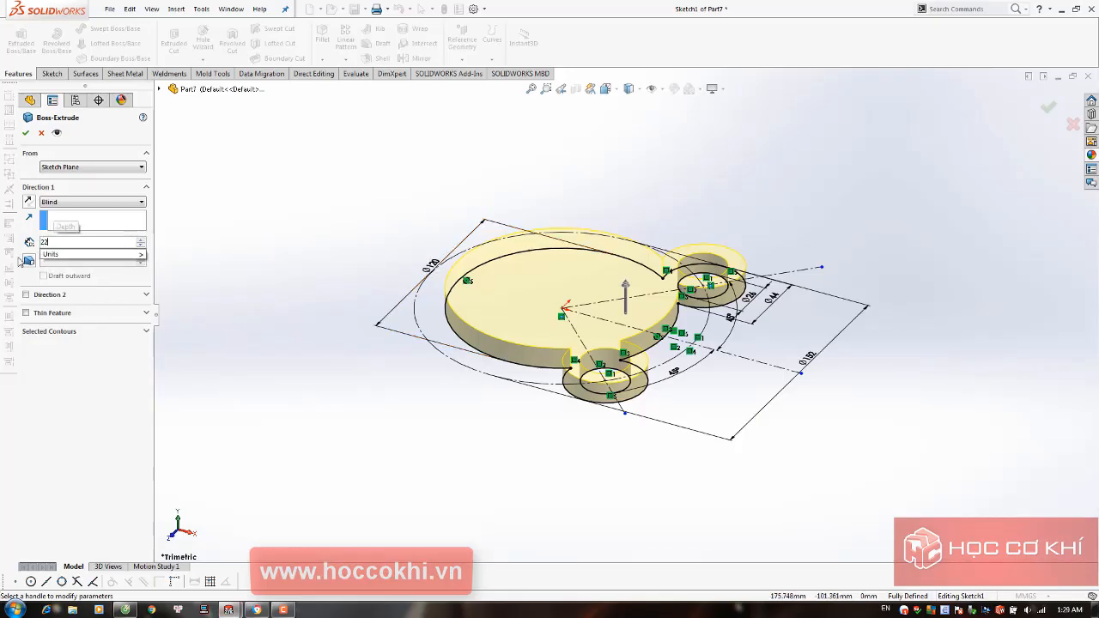
{"action": "left_click", "coordinate": [25, 133]}
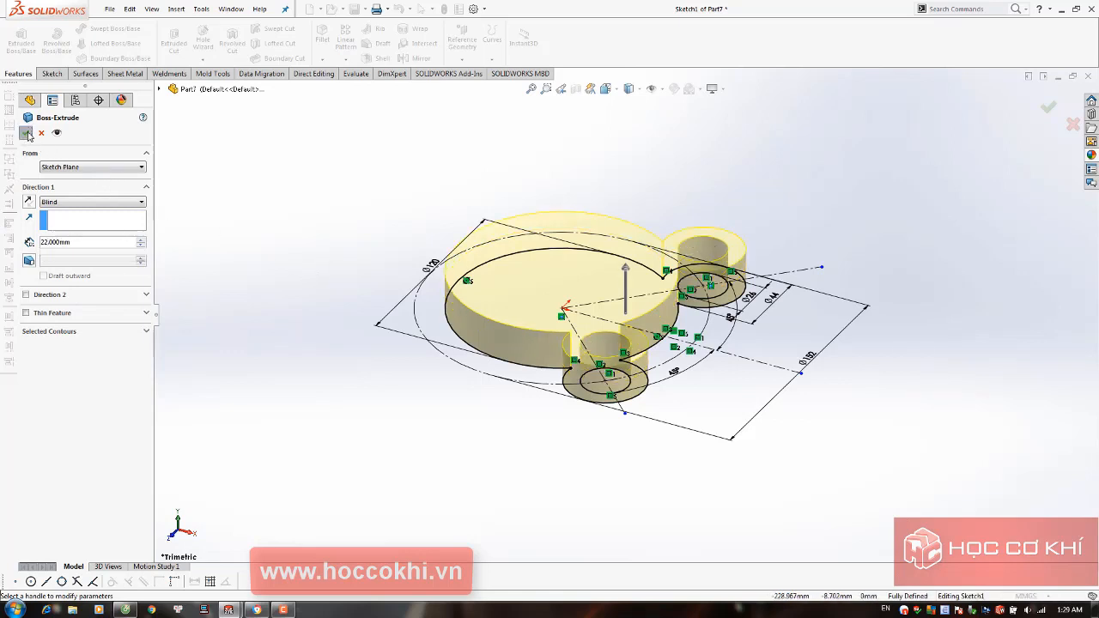
{"action": "left_click", "coordinate": [27, 133]}
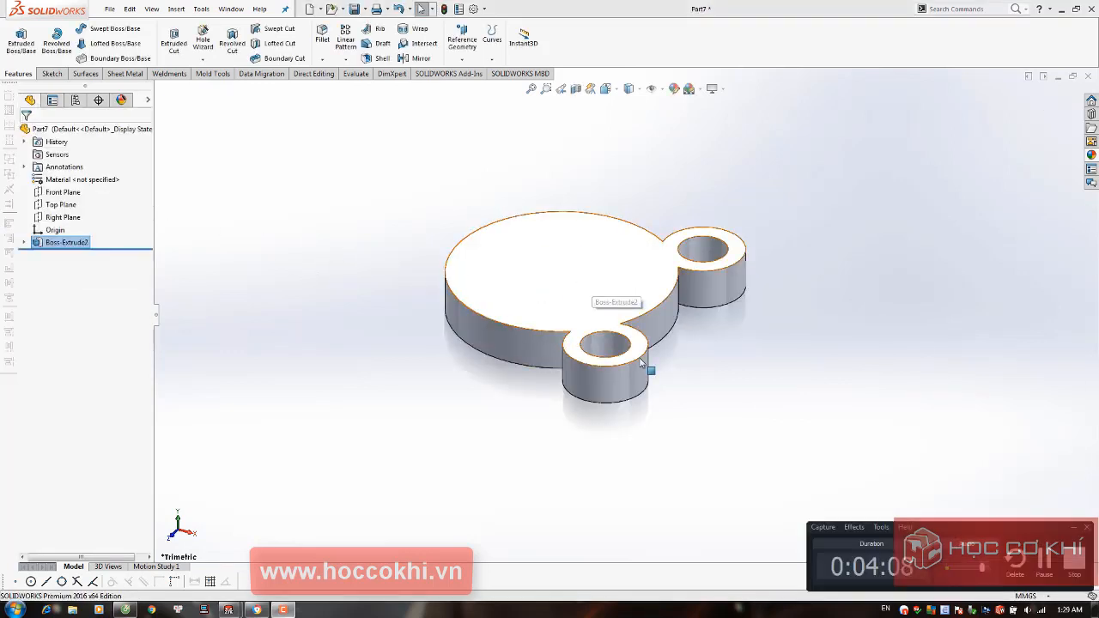
Check the PDF drawing and start a new sketch on the underside face of the 22 mm base
{"action": "left_click", "coordinate": [1073, 528]}
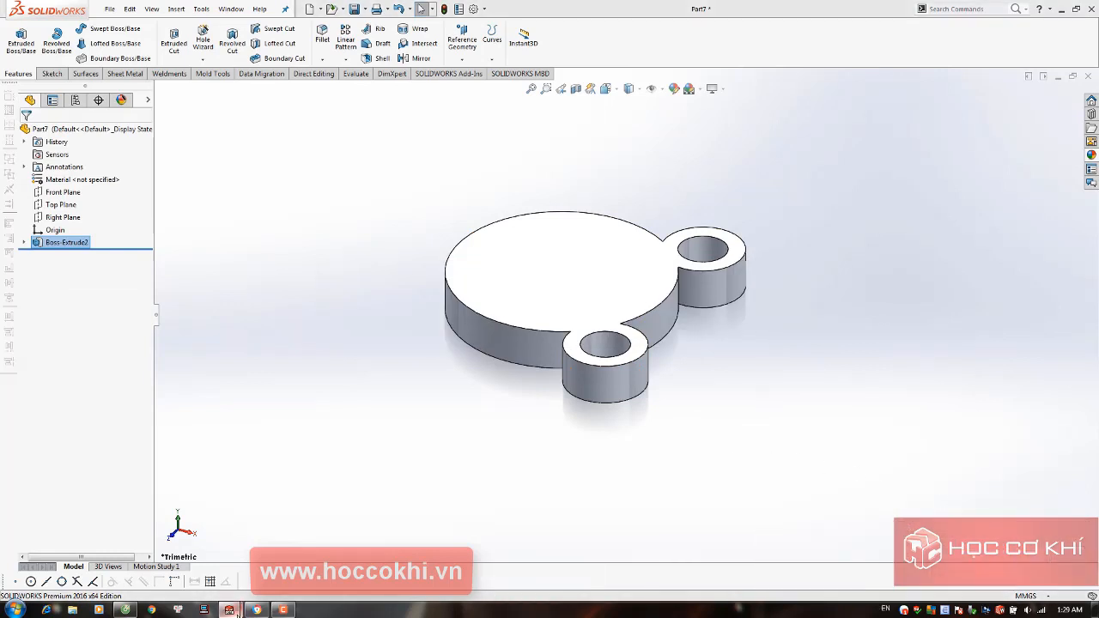
{"action": "left_click", "coordinate": [266, 607]}
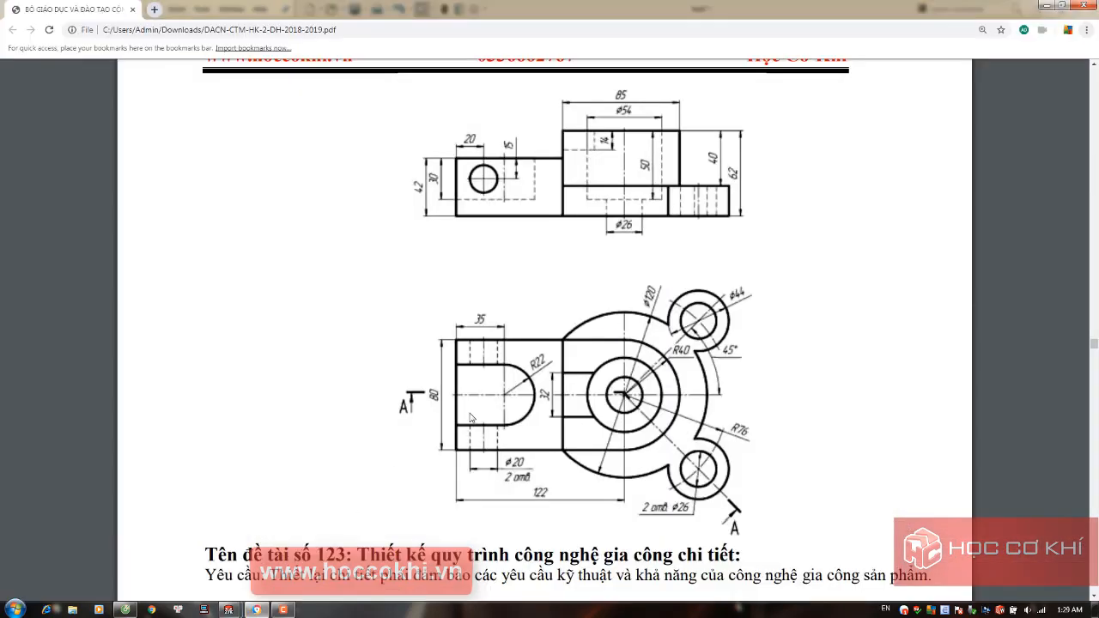
{"action": "key", "text": "alt+Tab"}
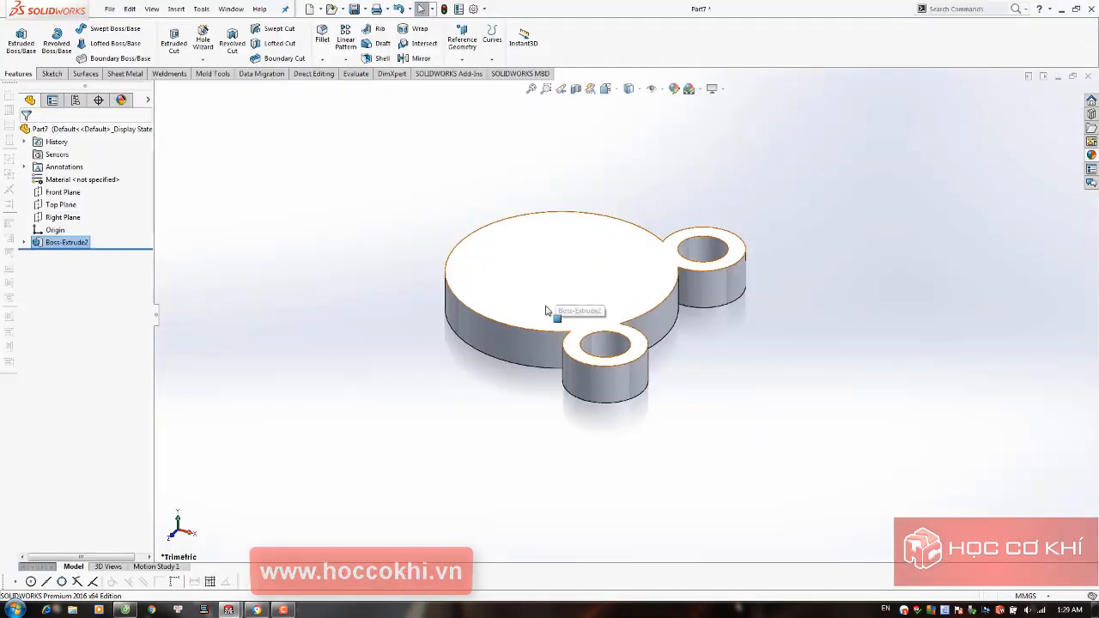
{"action": "scroll", "coordinate": [546, 307], "scroll_direction": "up", "scroll_amount": 2}
{"action": "middle_click_drag", "start_coordinate": [560, 300], "coordinate": [635, 198]}
{"action": "left_click", "coordinate": [577, 296]}
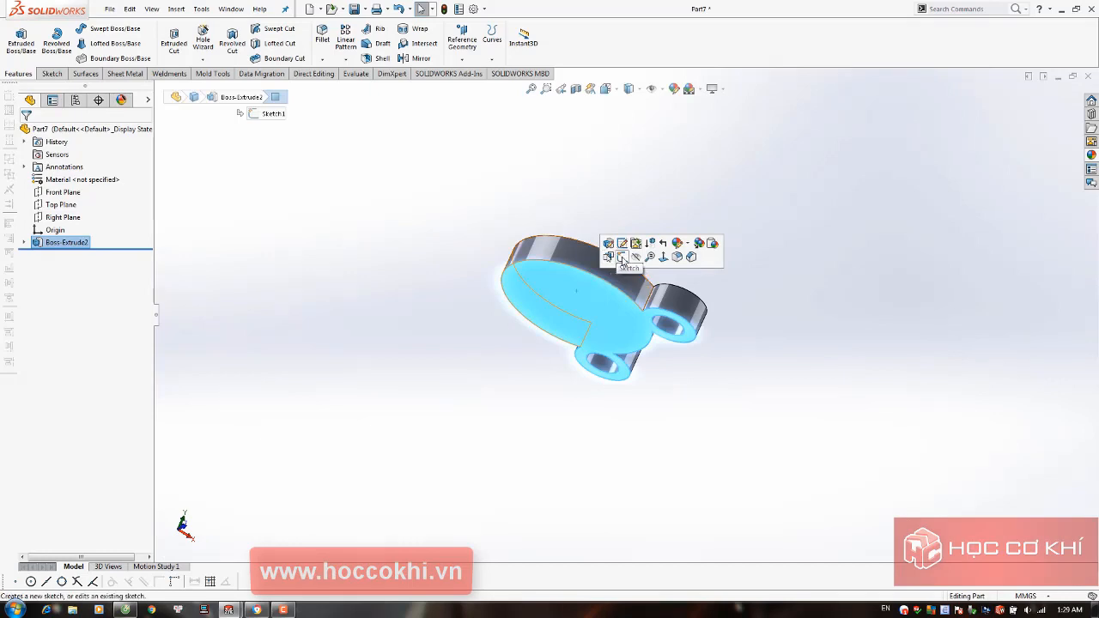
{"action": "left_click", "coordinate": [710, 245]}
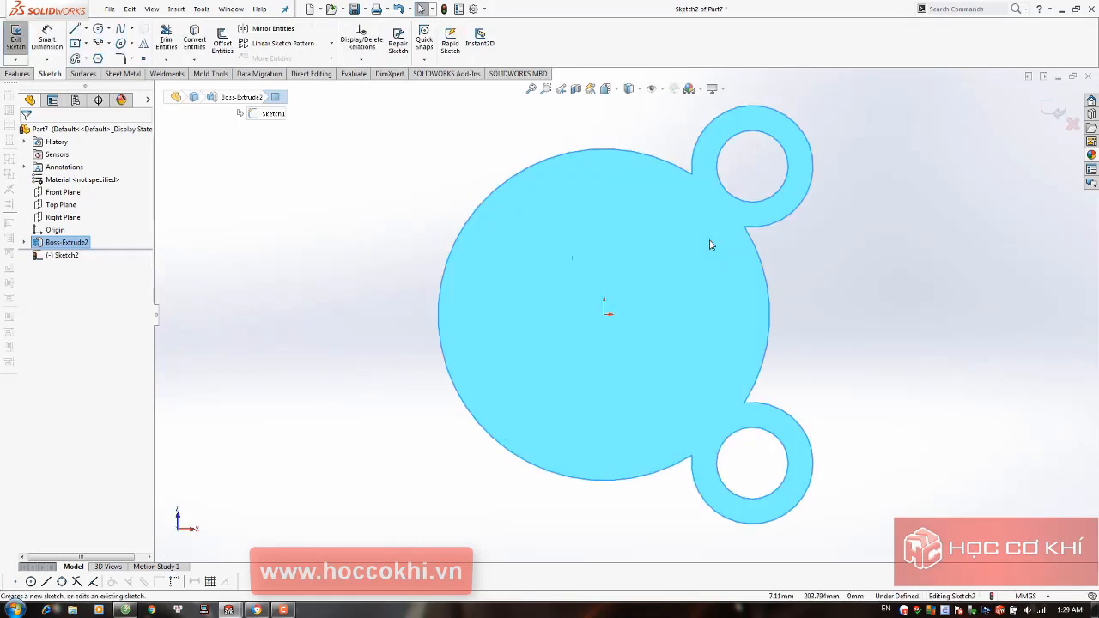
{"action": "key", "text": "ctrl+8"}
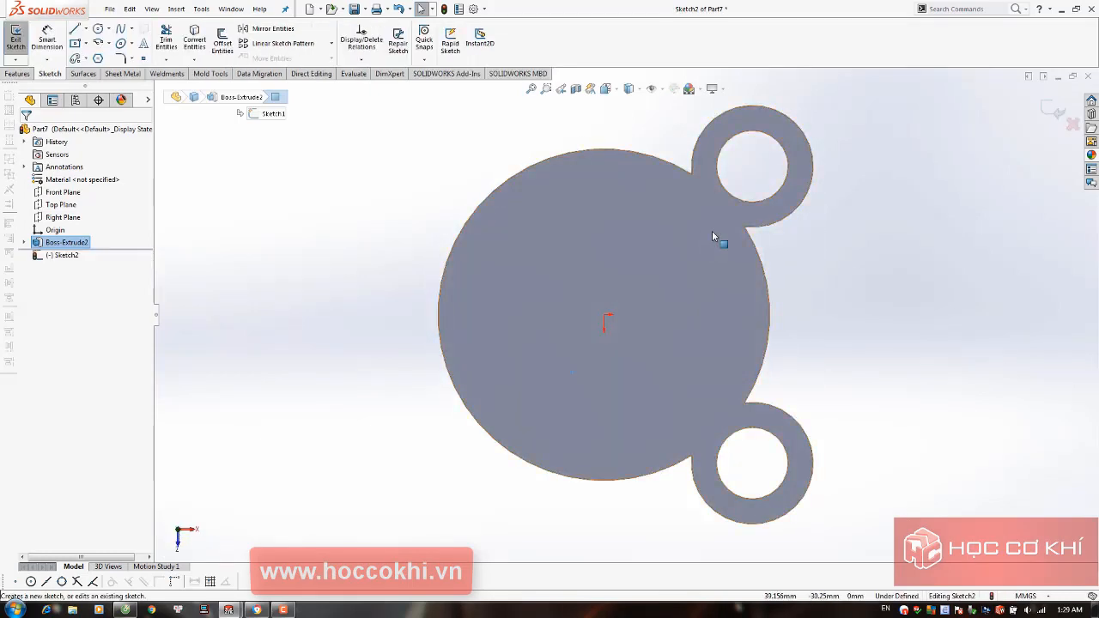
Sketch a horizontal centerline about 215 mm long from the origin, pointing away from the two lugs
{"action": "key", "text": "alt+Tab"}
{"action": "key", "text": "alt+Tab"}
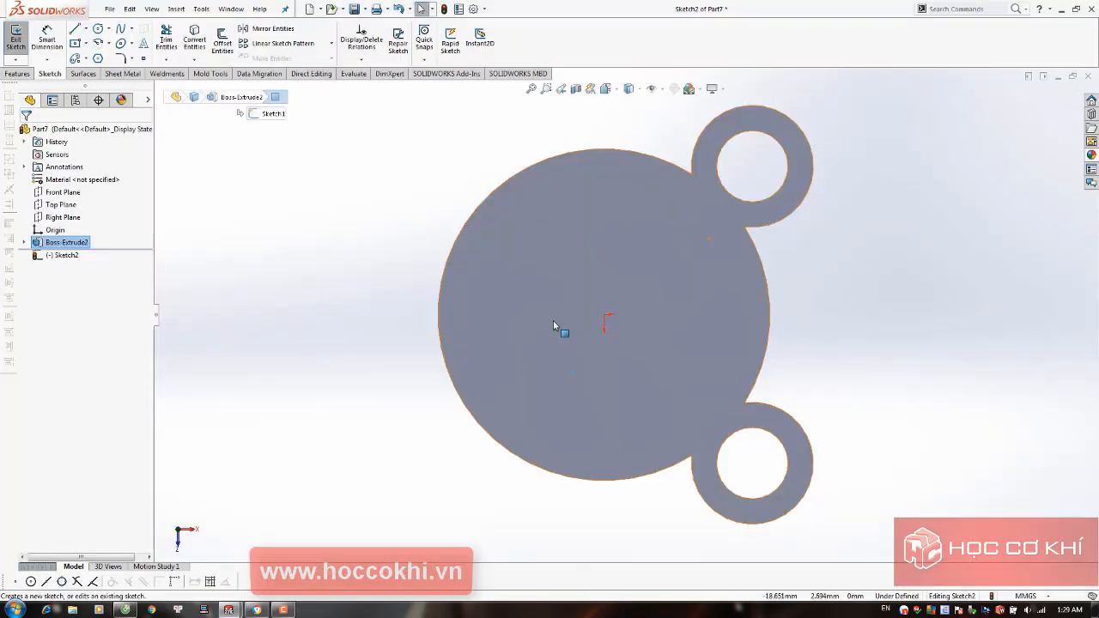
{"action": "key", "text": "f"}
{"action": "left_click", "coordinate": [86, 30]}
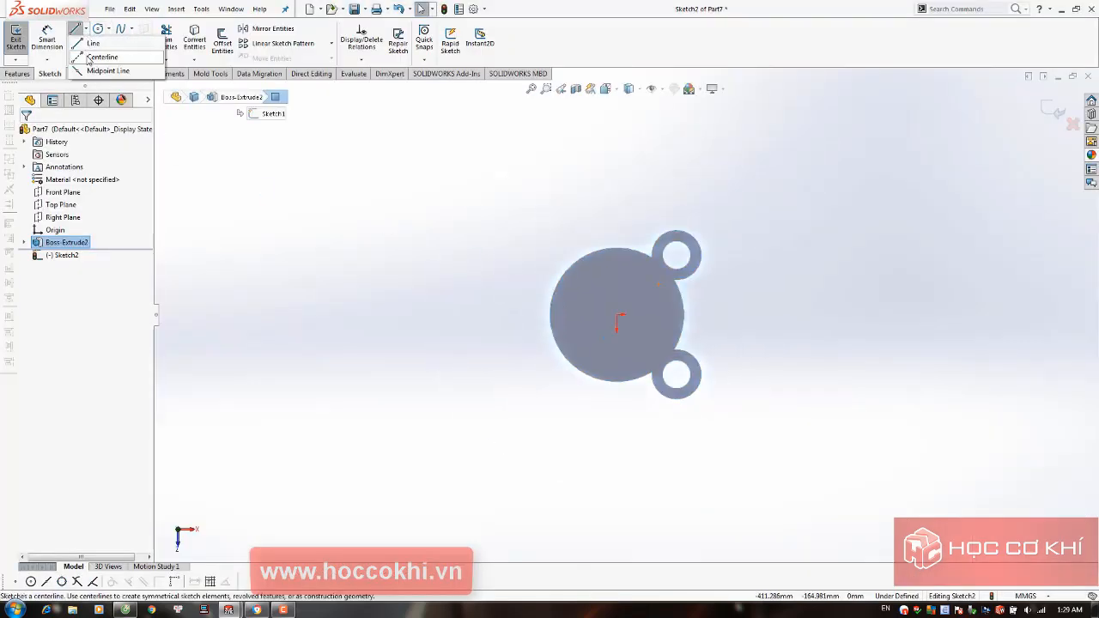
{"action": "left_click", "coordinate": [99, 53]}
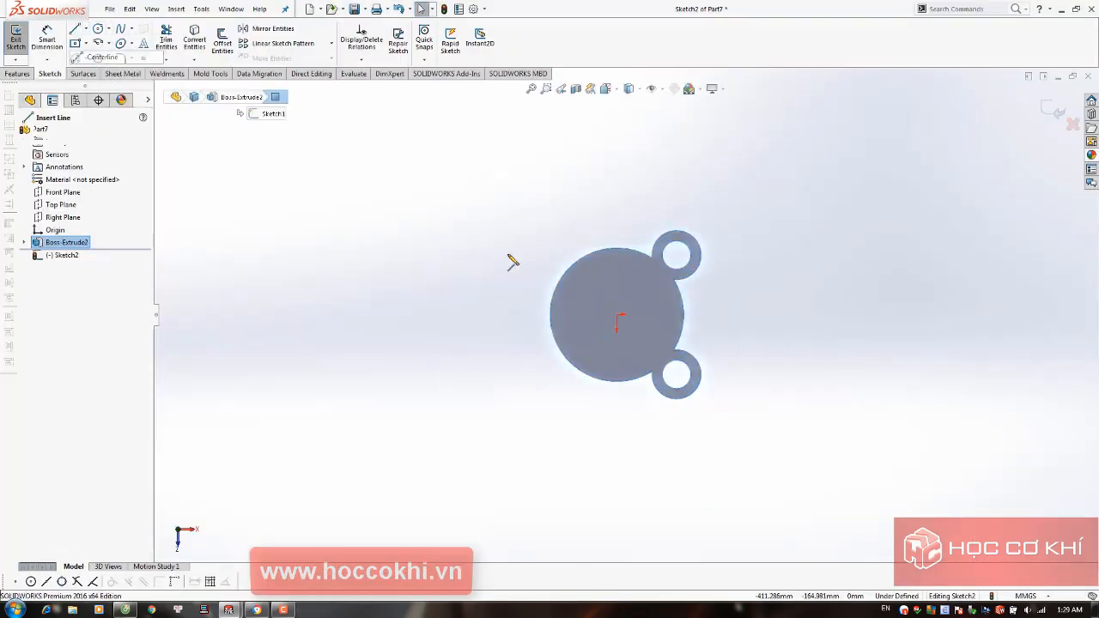
{"action": "left_click", "coordinate": [618, 315]}
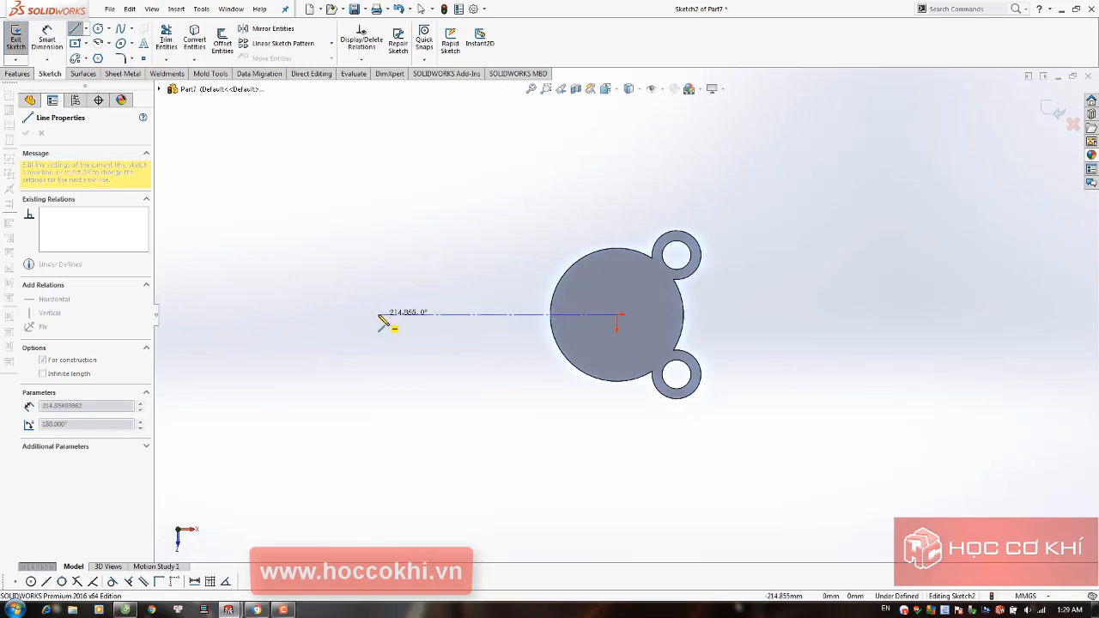
{"action": "left_click", "coordinate": [386, 315]}
{"action": "key", "text": "Escape"}
{"action": "scroll", "coordinate": [429, 276], "scroll_direction": "down", "scroll_amount": 5}
{"action": "scroll", "coordinate": [632, 289], "scroll_direction": "up", "scroll_amount": 3}
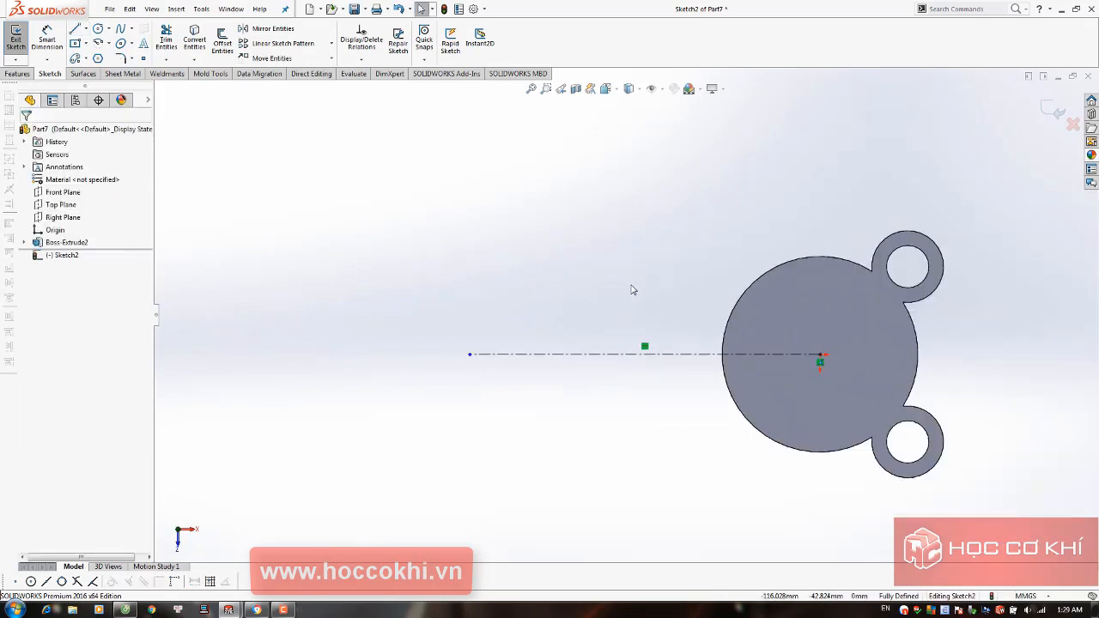
Sketch a closed profile across the centerline with a straight outer end, two horizontal sides and a tangent arc inside the base circle
{"action": "left_click", "coordinate": [85, 30]}
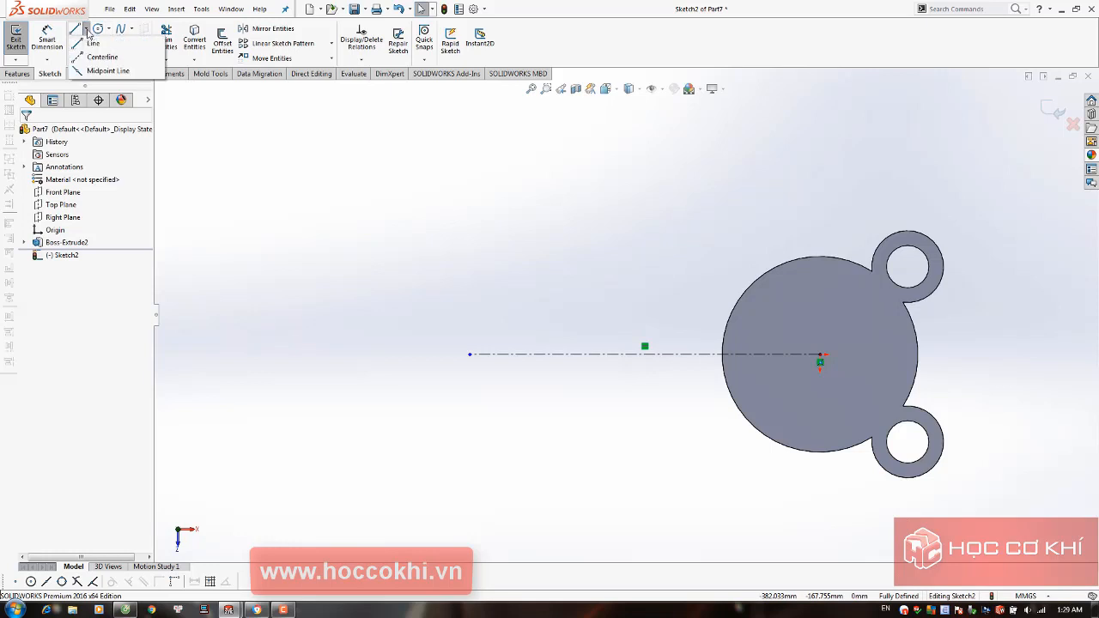
{"action": "left_click", "coordinate": [89, 43]}
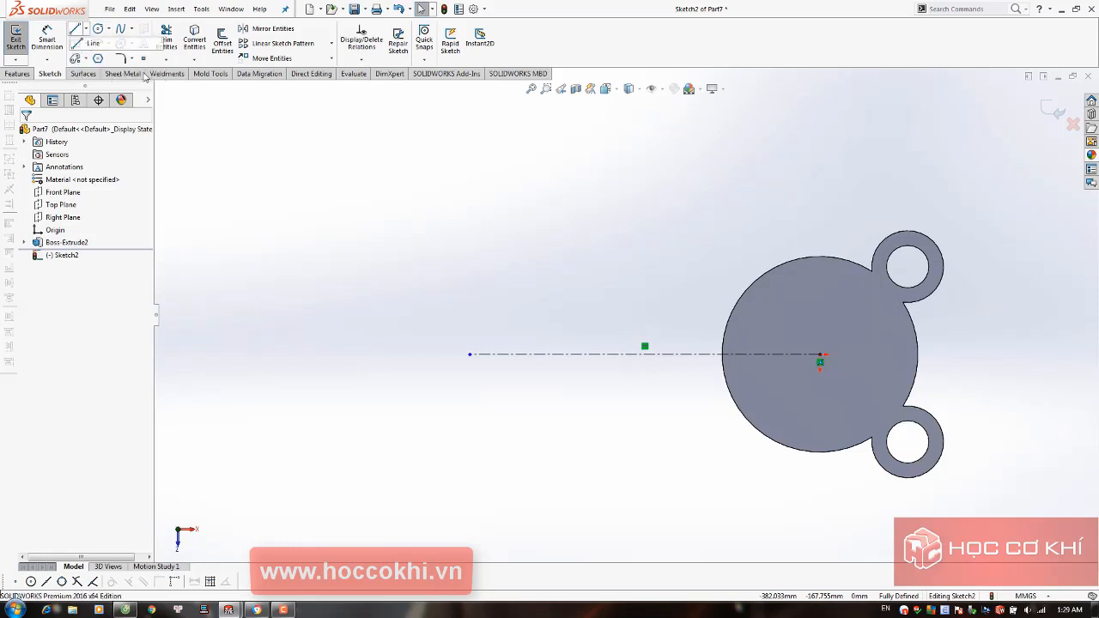
{"action": "left_click", "coordinate": [495, 407]}
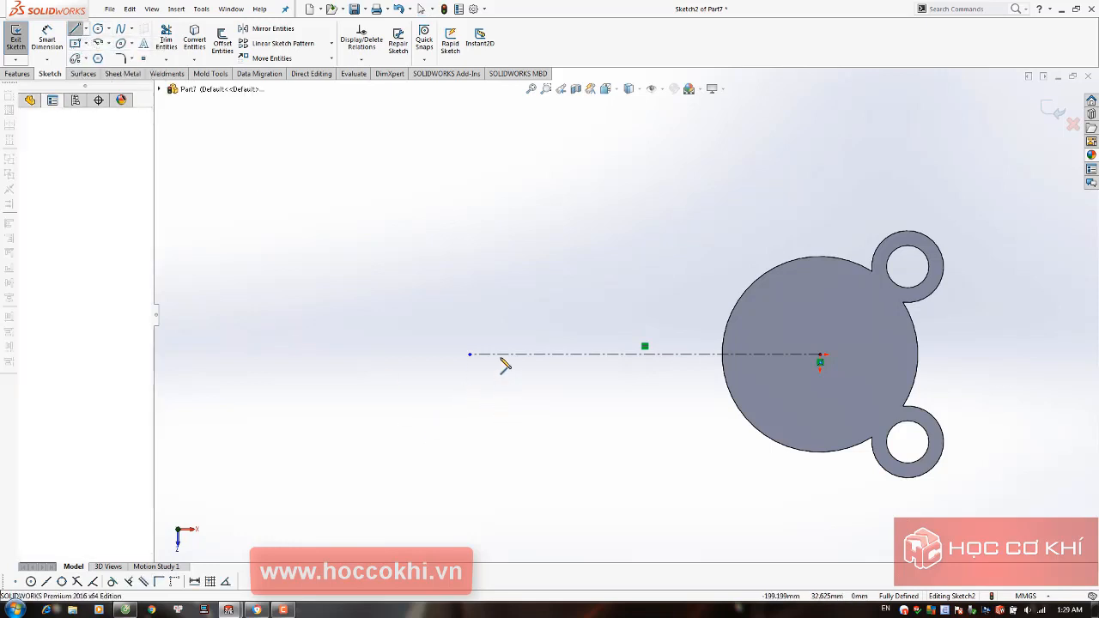
{"action": "left_click", "coordinate": [495, 285]}
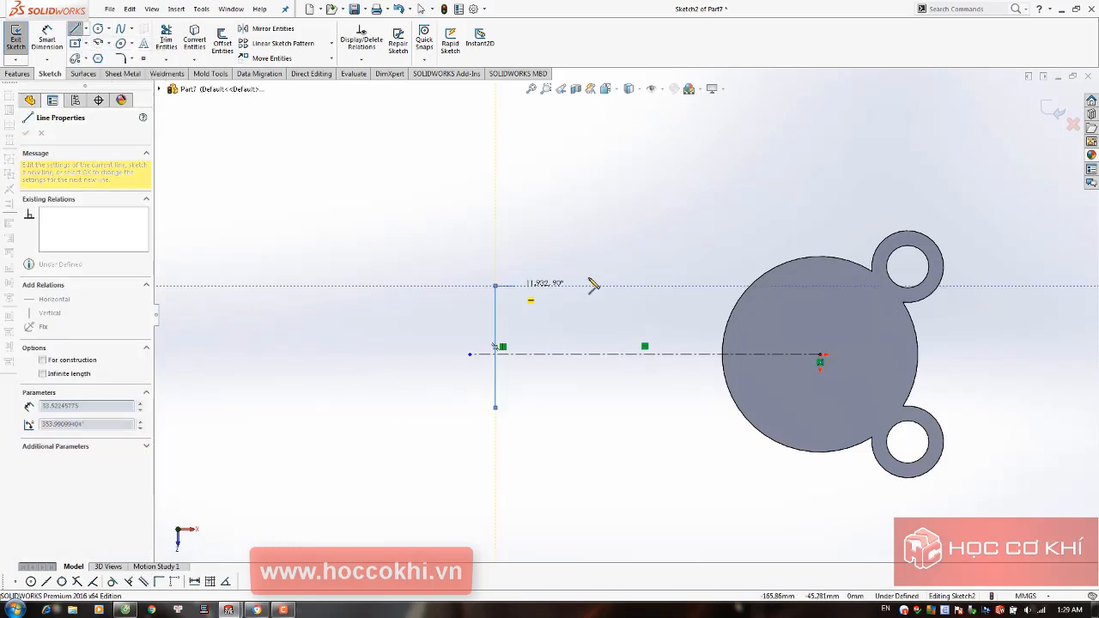
{"action": "left_click", "coordinate": [792, 287]}
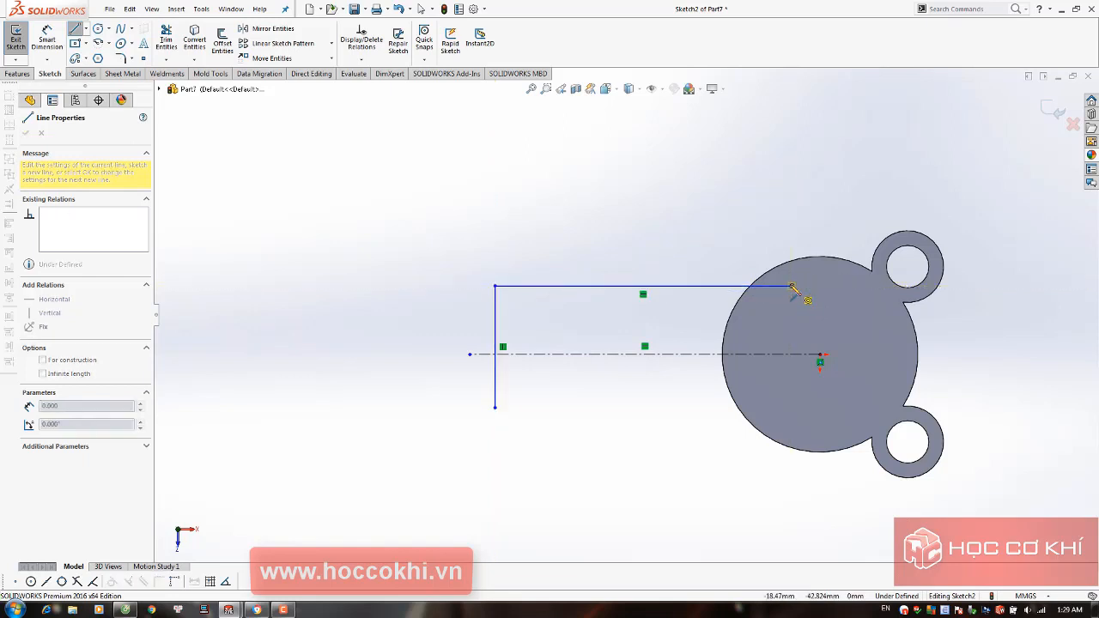
{"action": "left_click", "coordinate": [794, 408]}
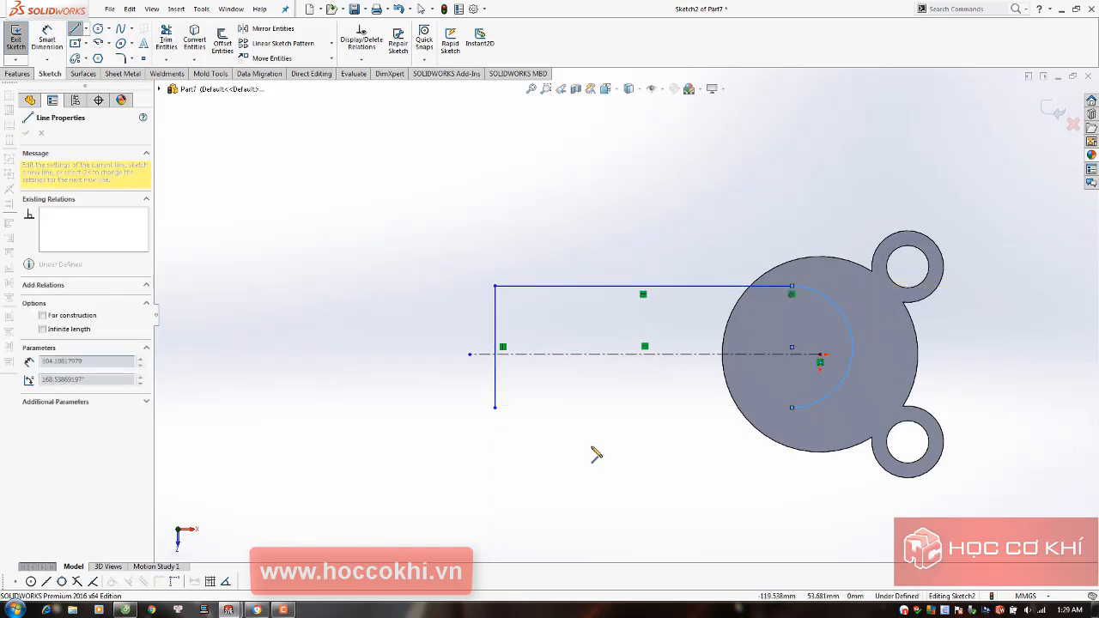
{"action": "left_click", "coordinate": [496, 409]}
{"action": "key", "text": "Escape"}
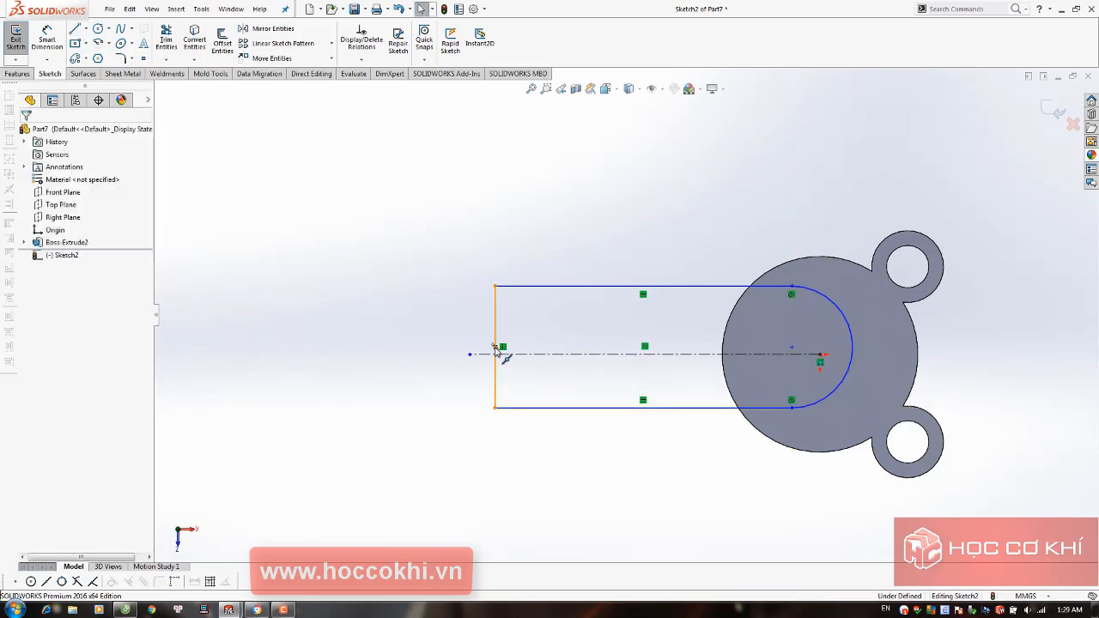
Merge the arc's center point with the origin so the profile is centered on the centerline
{"action": "left_click", "coordinate": [495, 350]}
{"action": "left_click", "coordinate": [667, 373]}
{"action": "left_click", "coordinate": [792, 348]}
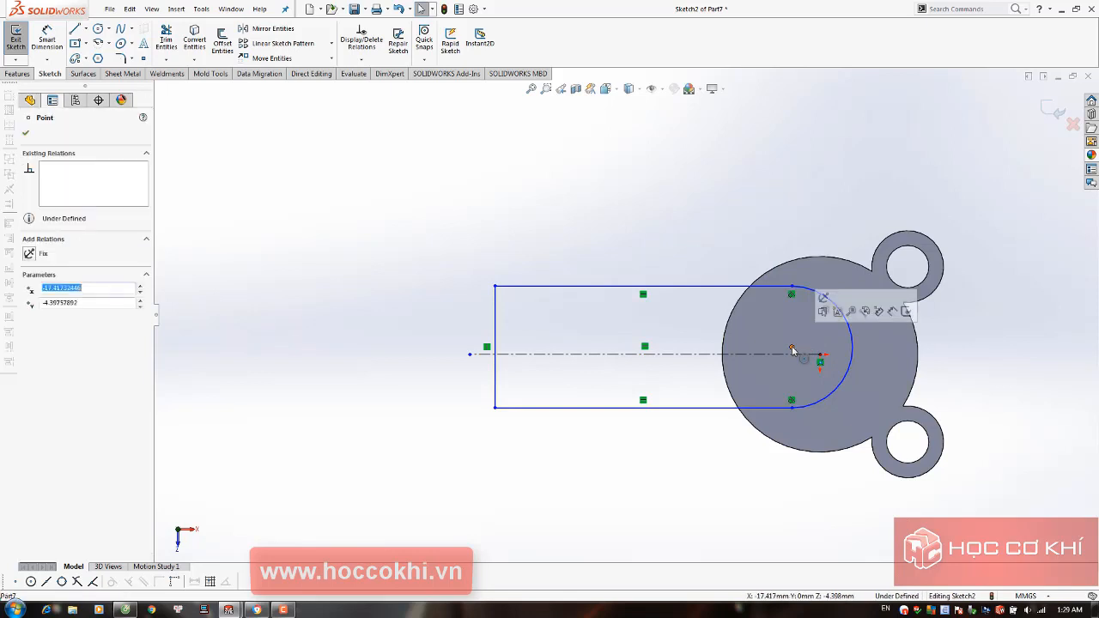
{"action": "right_click", "coordinate": [820, 355]}
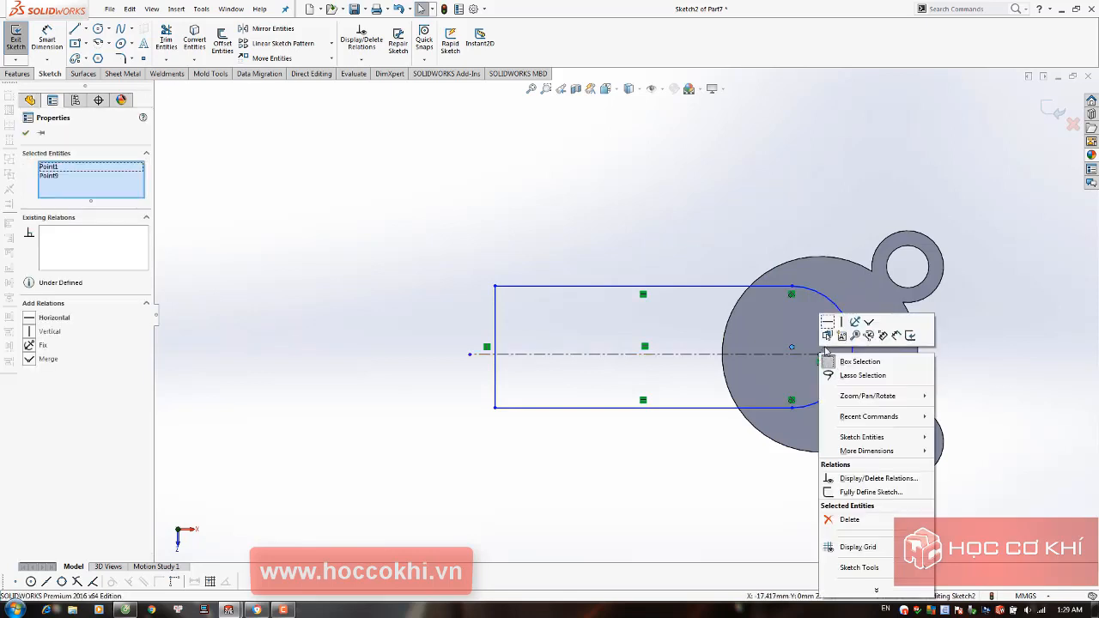
{"action": "left_click", "coordinate": [868, 324]}
{"action": "left_click", "coordinate": [586, 386]}
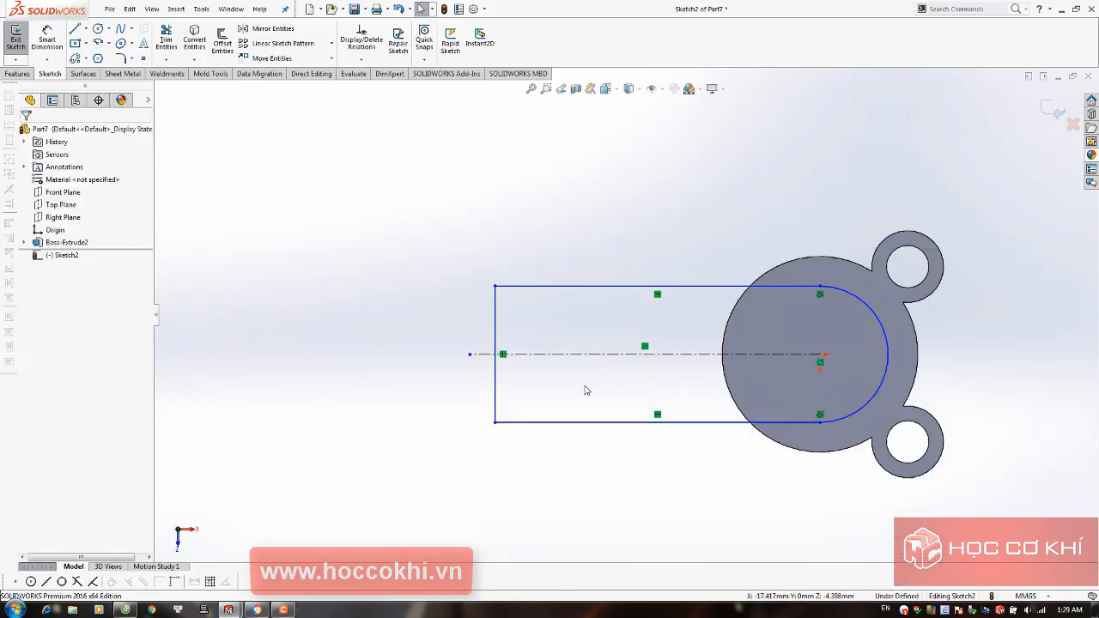
Check the arm width in the PDF drawing and dimension the profile's straight end edge to 80 mm
{"action": "scroll", "coordinate": [601, 379], "scroll_direction": "up", "scroll_amount": 2}
{"action": "scroll", "coordinate": [651, 367], "scroll_direction": "down", "scroll_amount": 2}
{"action": "right_click_drag", "start_coordinate": [650, 424], "coordinate": [653, 282]}
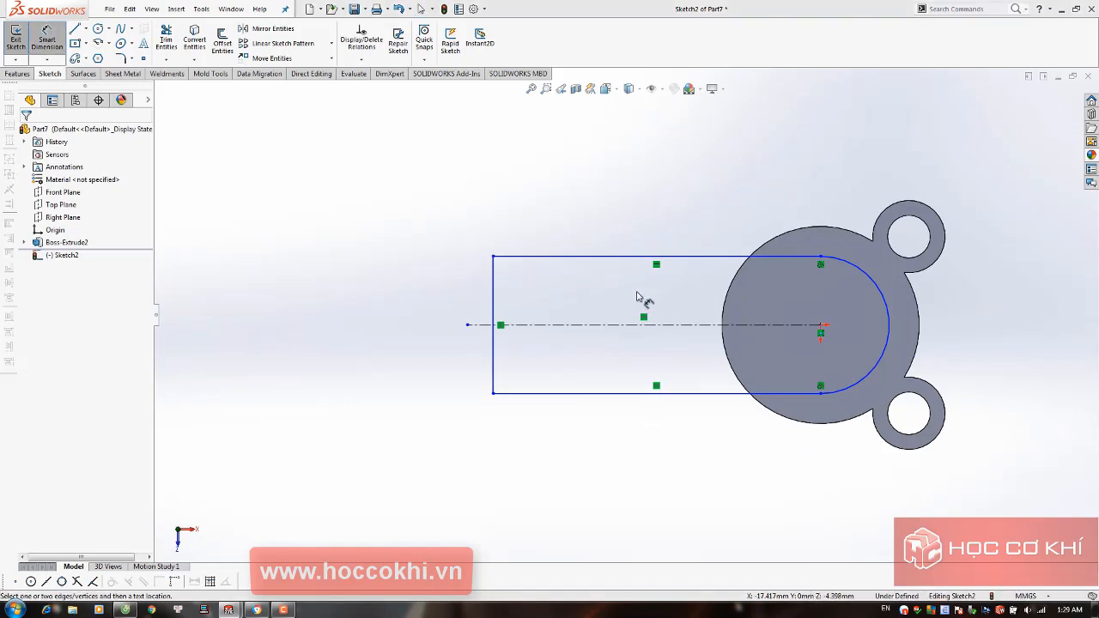
{"action": "key", "text": "alt+Tab"}
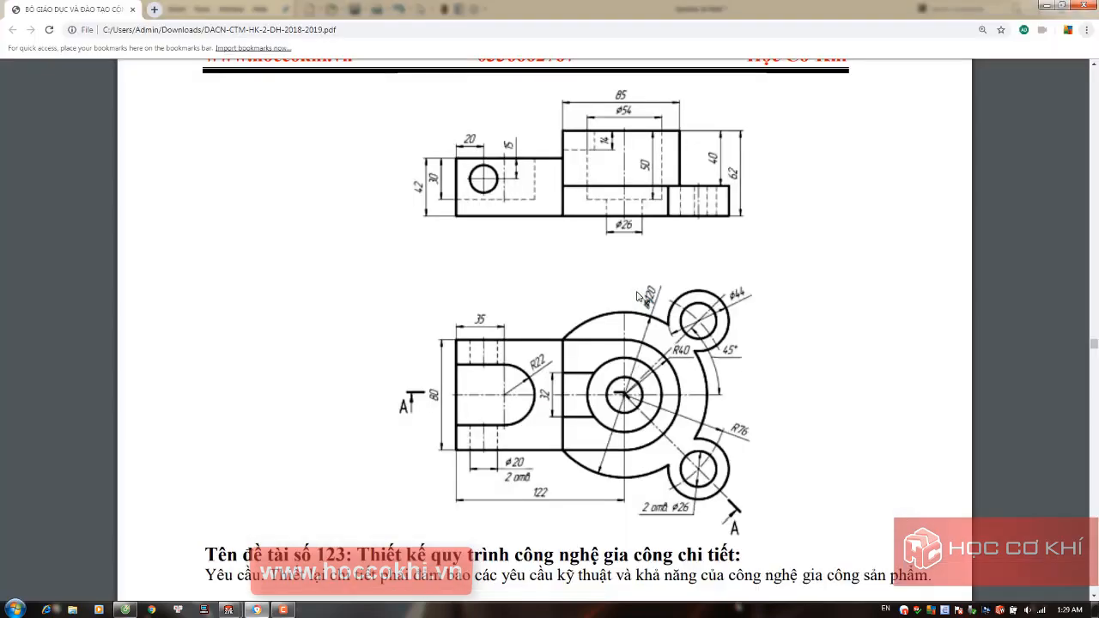
{"action": "key", "text": "alt+Tab"}
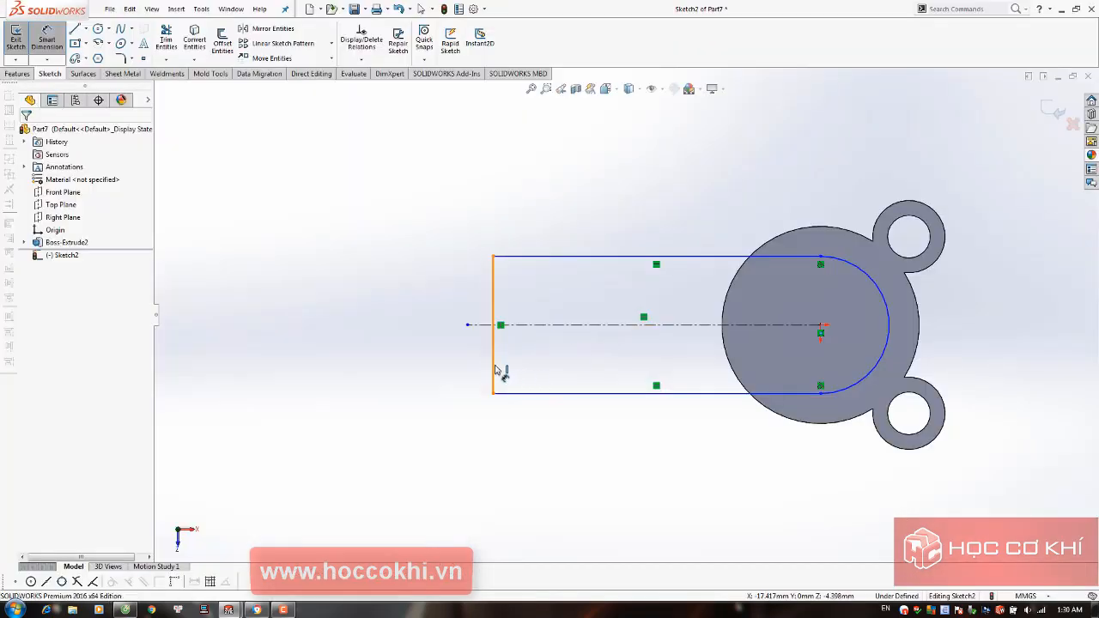
{"action": "left_click", "coordinate": [495, 369]}
{"action": "left_click", "coordinate": [435, 364]}
{"action": "type", "text": "80"}
{"action": "key", "text": "Return"}
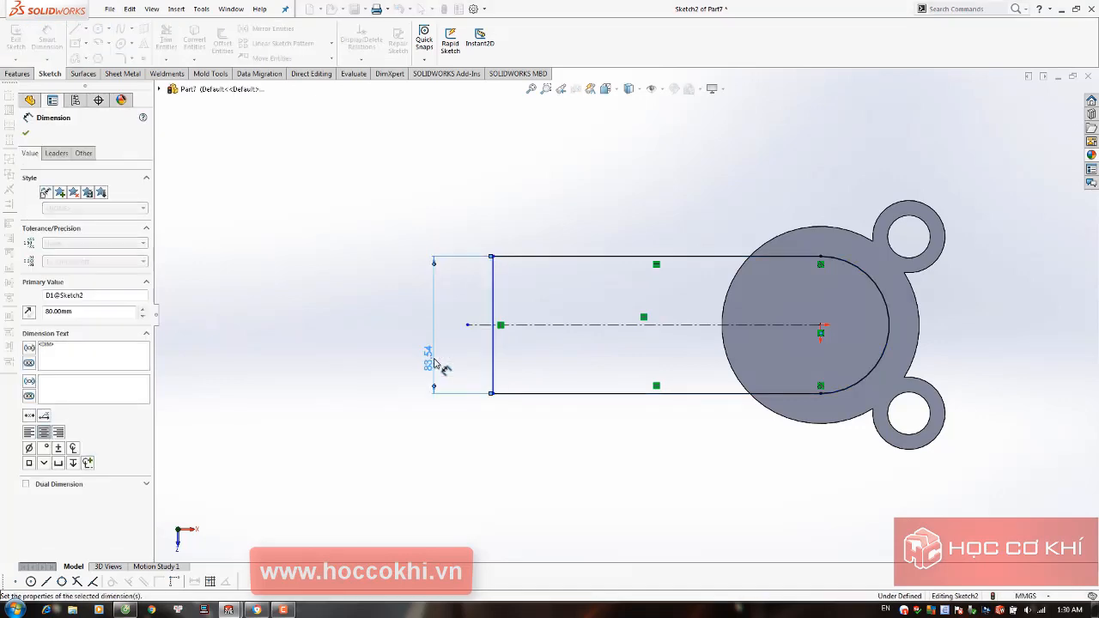
Check the arm length in the PDF drawing and dimension the straight end edge 122 mm from the origin
{"action": "key", "text": "alt+Tab"}
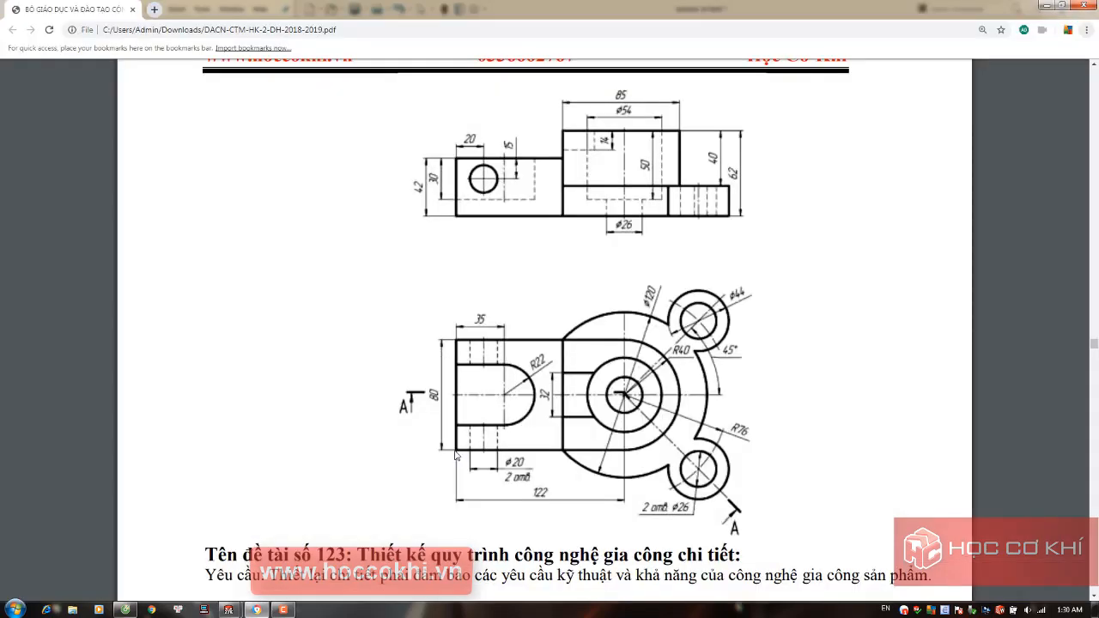
{"action": "key", "text": "alt+Tab"}
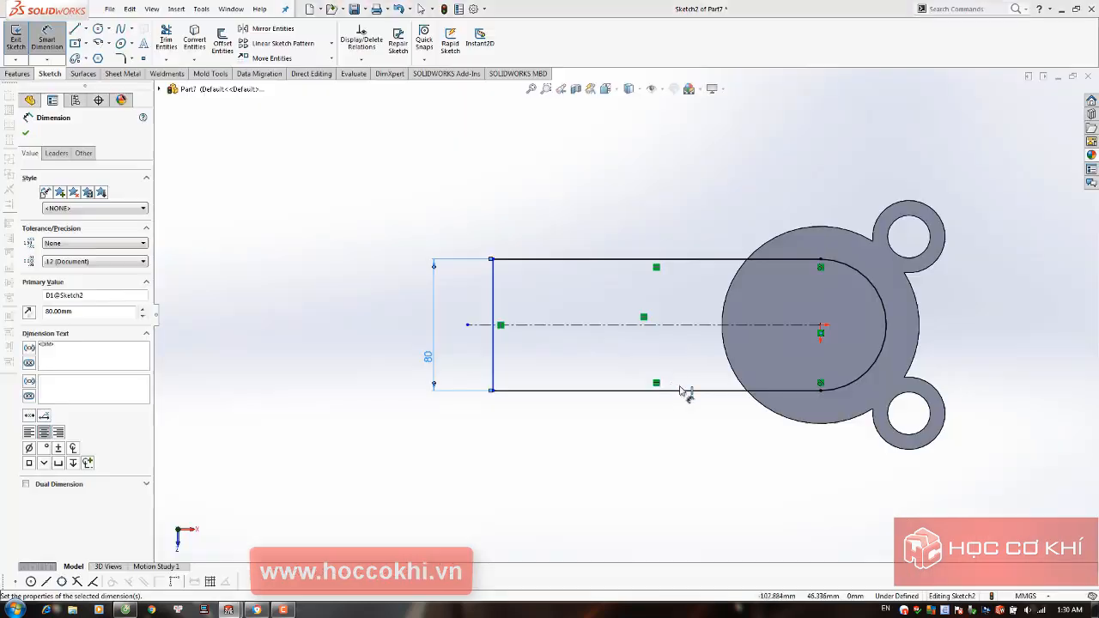
{"action": "left_click", "coordinate": [822, 329]}
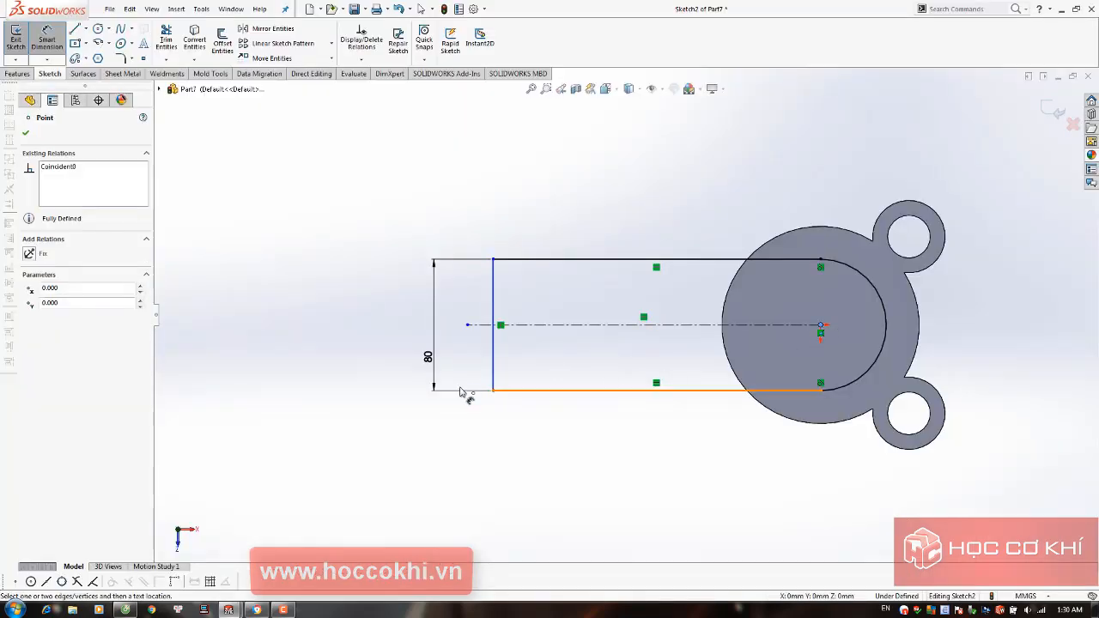
{"action": "left_click", "coordinate": [492, 362]}
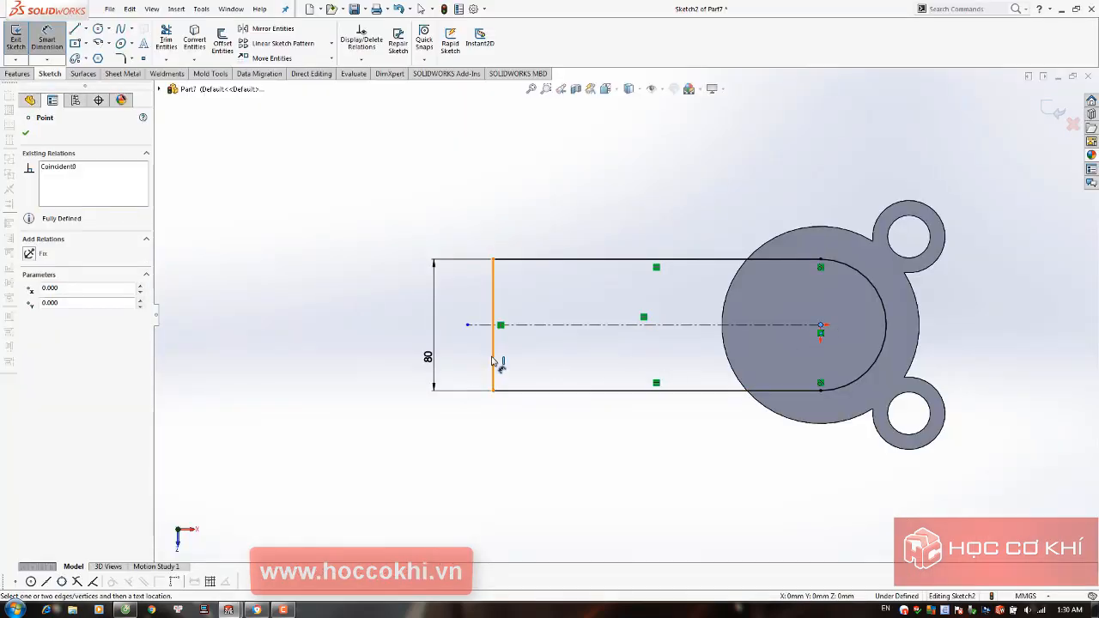
{"action": "left_click", "coordinate": [516, 439]}
{"action": "type", "text": "122"}
{"action": "key", "text": "Return"}
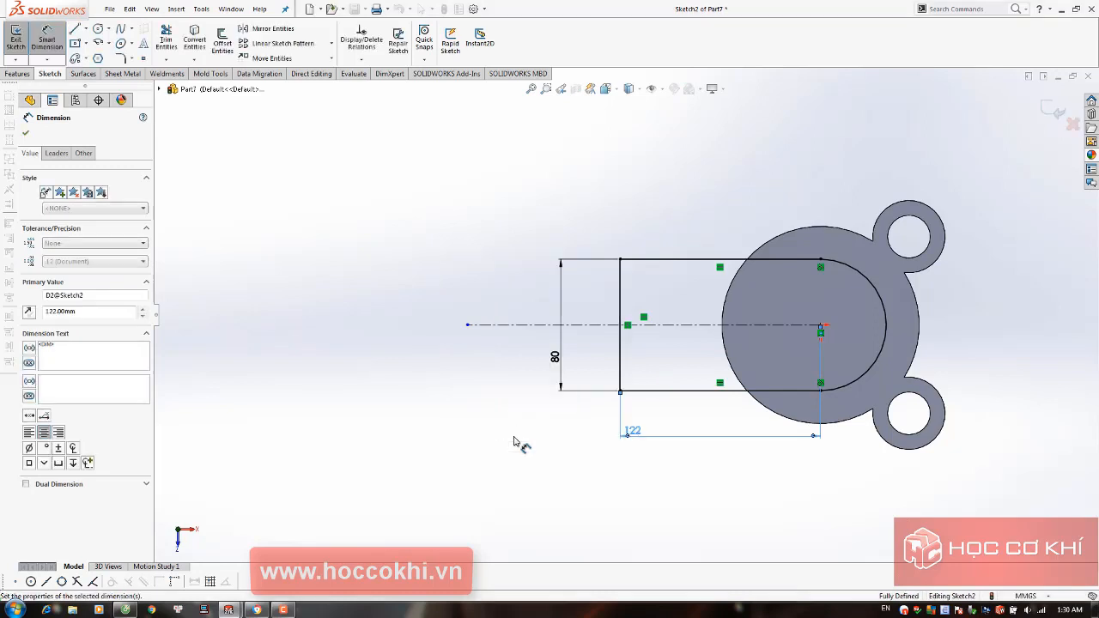
{"action": "scroll", "coordinate": [810, 375], "scroll_direction": "up", "scroll_amount": 2}
{"action": "scroll", "coordinate": [839, 328], "scroll_direction": "down", "scroll_amount": 2}
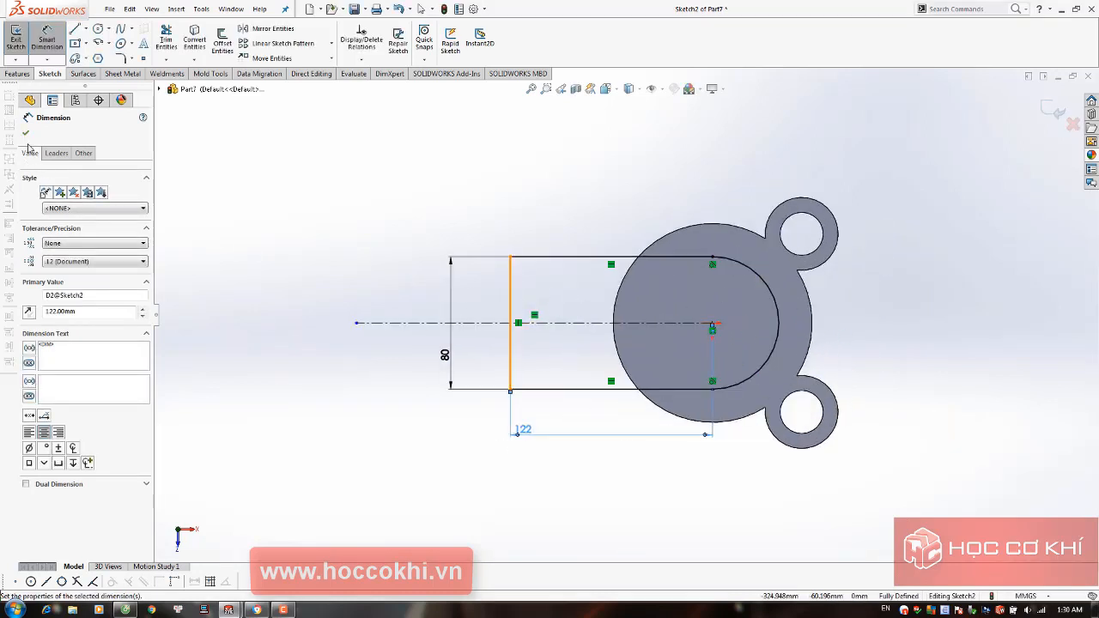
Check the overall height in the PDF drawing and extrude the arm profile 62 mm in the reversed direction, through and above the base
{"action": "key", "text": "alt+Tab"}
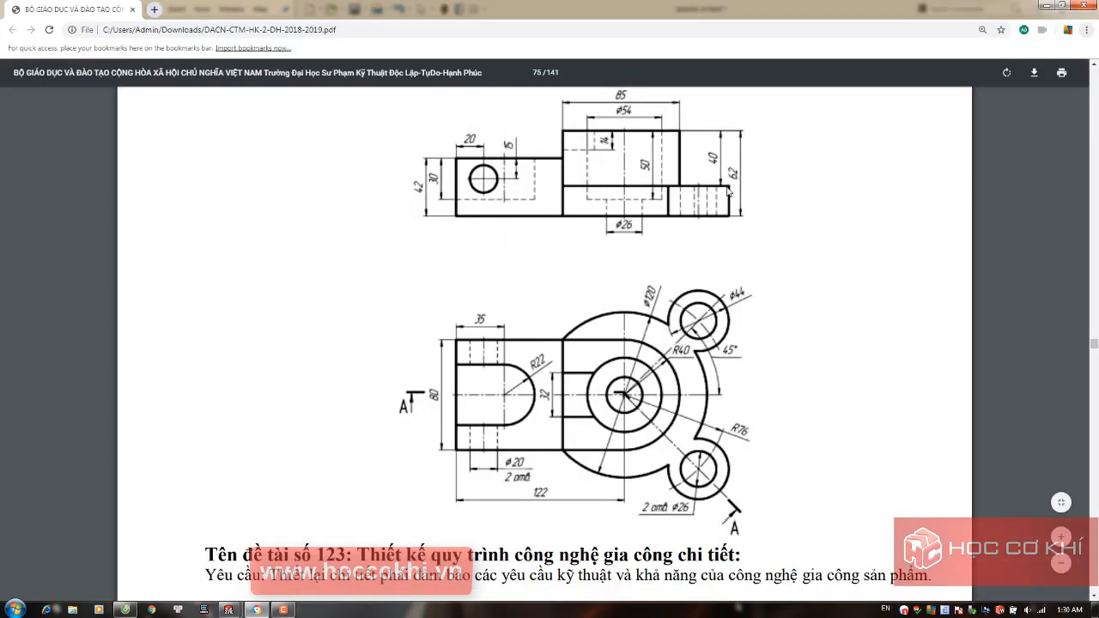
{"action": "key", "text": "alt+Tab"}
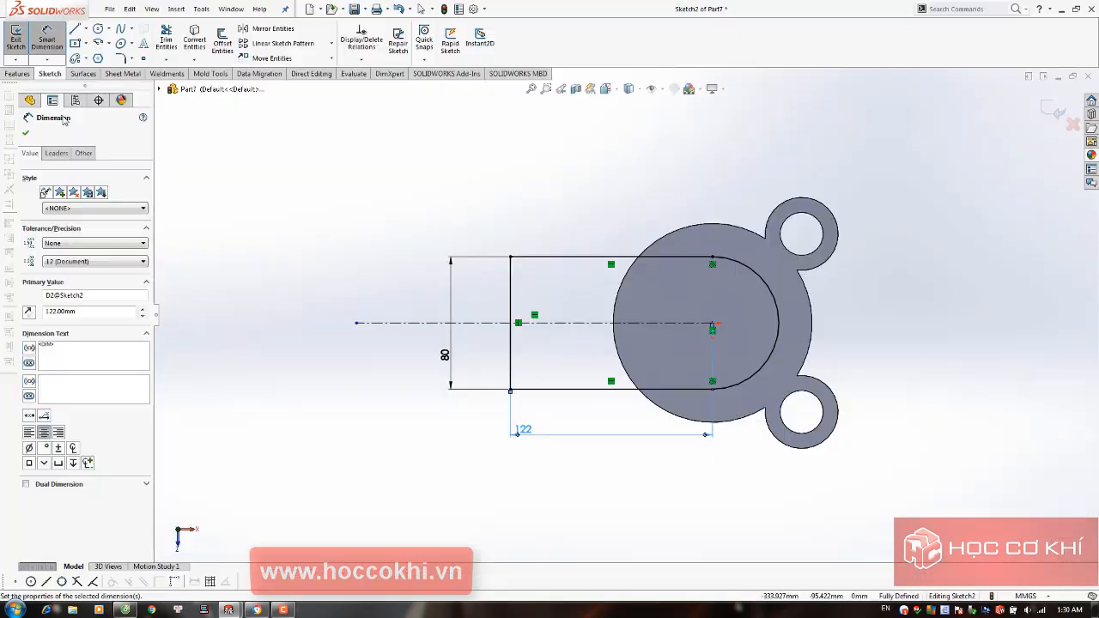
{"action": "left_click", "coordinate": [18, 76]}
{"action": "left_click", "coordinate": [34, 47]}
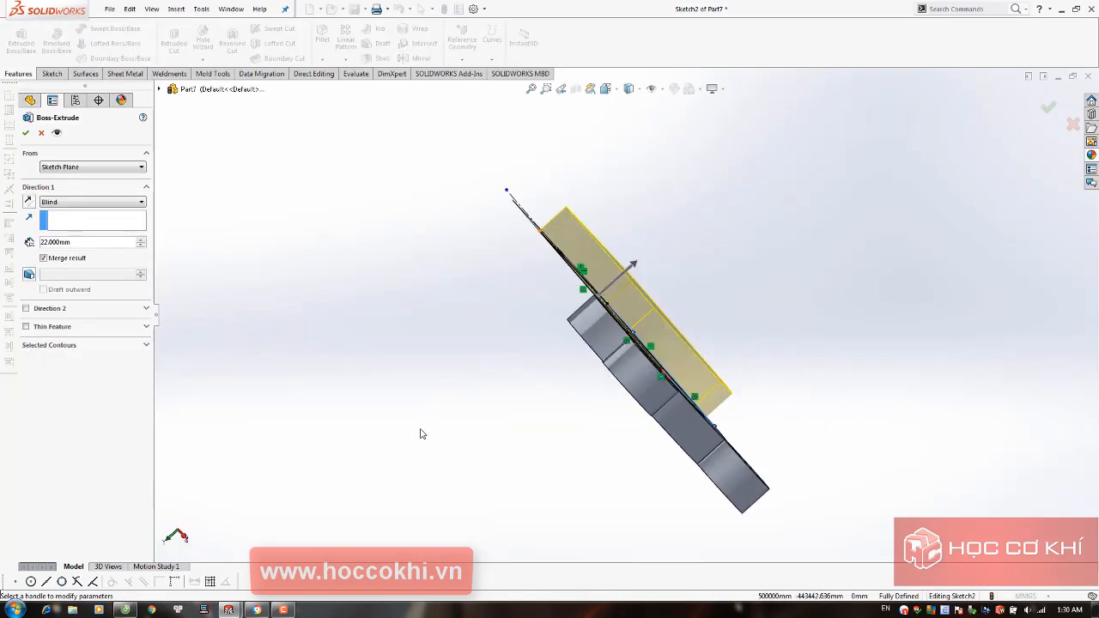
{"action": "key", "text": "ctrl+7"}
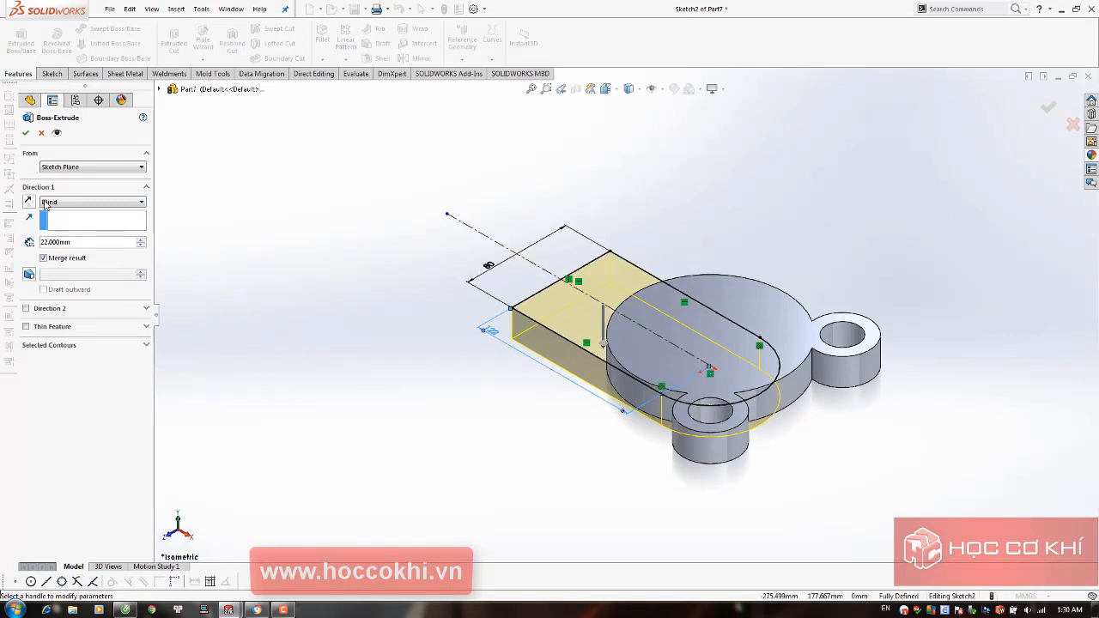
{"action": "left_click", "coordinate": [28, 204]}
{"action": "middle_click_drag", "start_coordinate": [524, 356], "coordinate": [578, 270]}
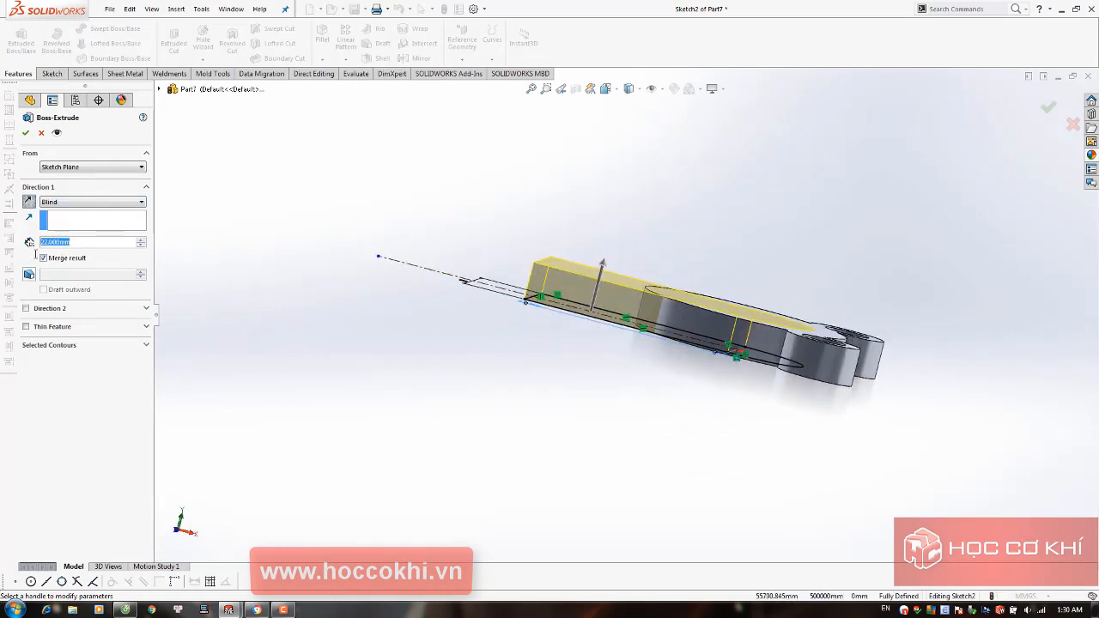
{"action": "type", "text": "62"}
{"action": "key", "text": "Return"}
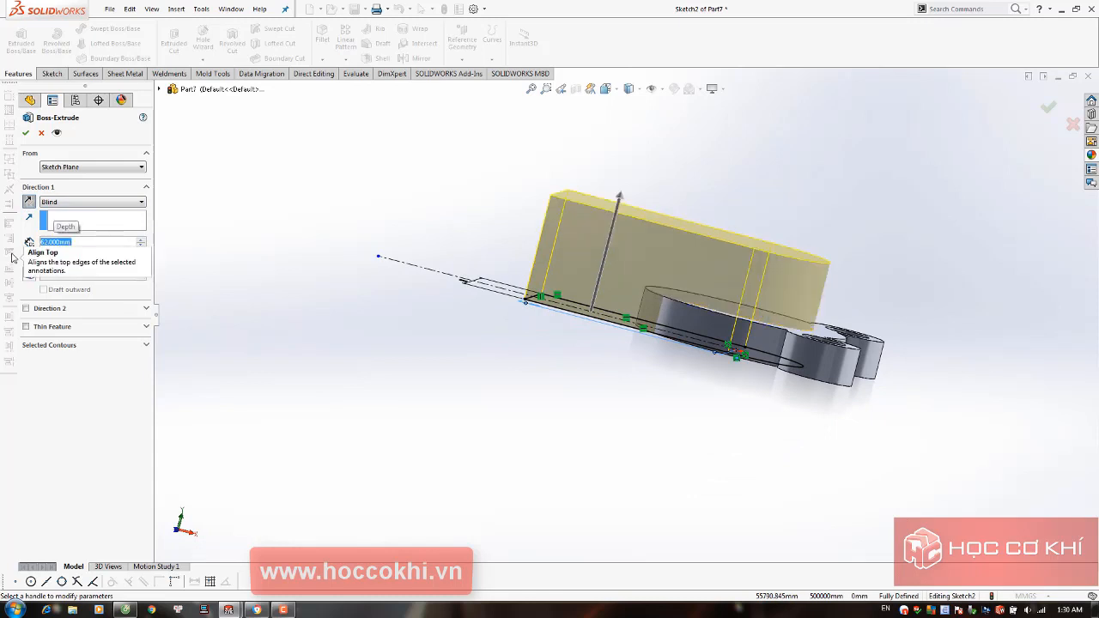
{"action": "left_click", "coordinate": [25, 133]}
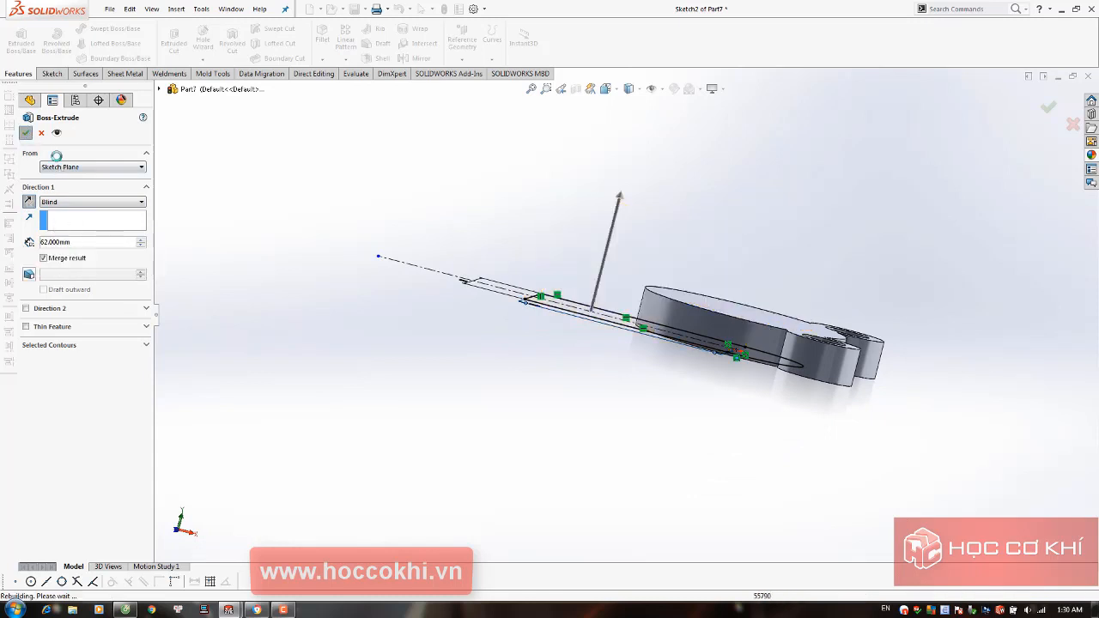
Start a sketch on the arm's top face and draw a vertical line between the two points where the arm's sides meet the base circle
{"action": "middle_click_drag", "start_coordinate": [592, 254], "coordinate": [577, 328]}
{"action": "left_click", "coordinate": [637, 216]}
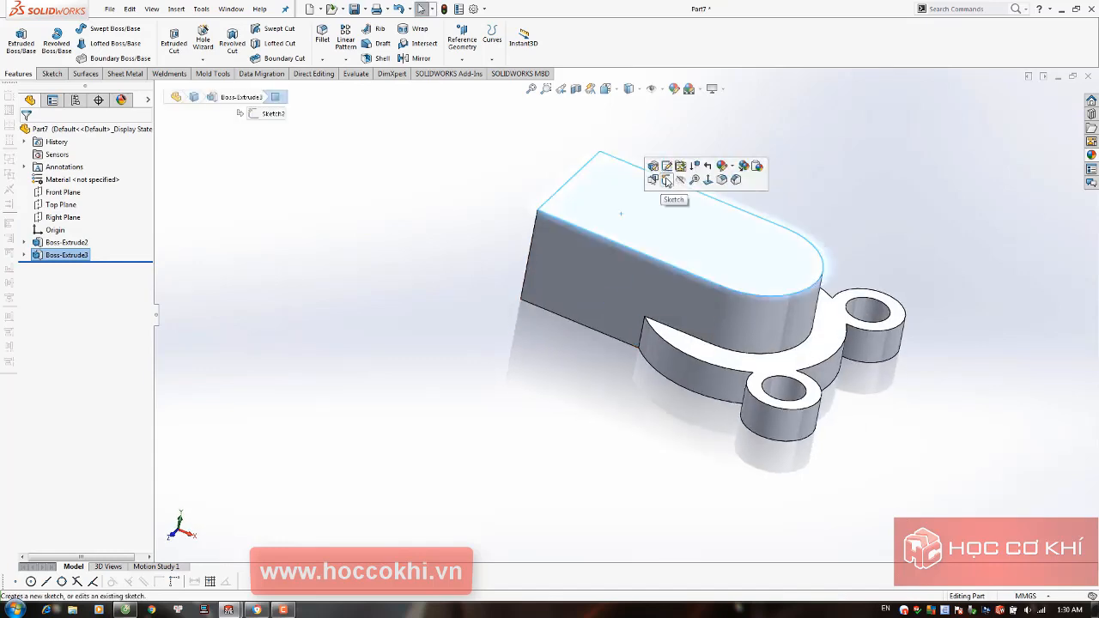
{"action": "left_click", "coordinate": [667, 178]}
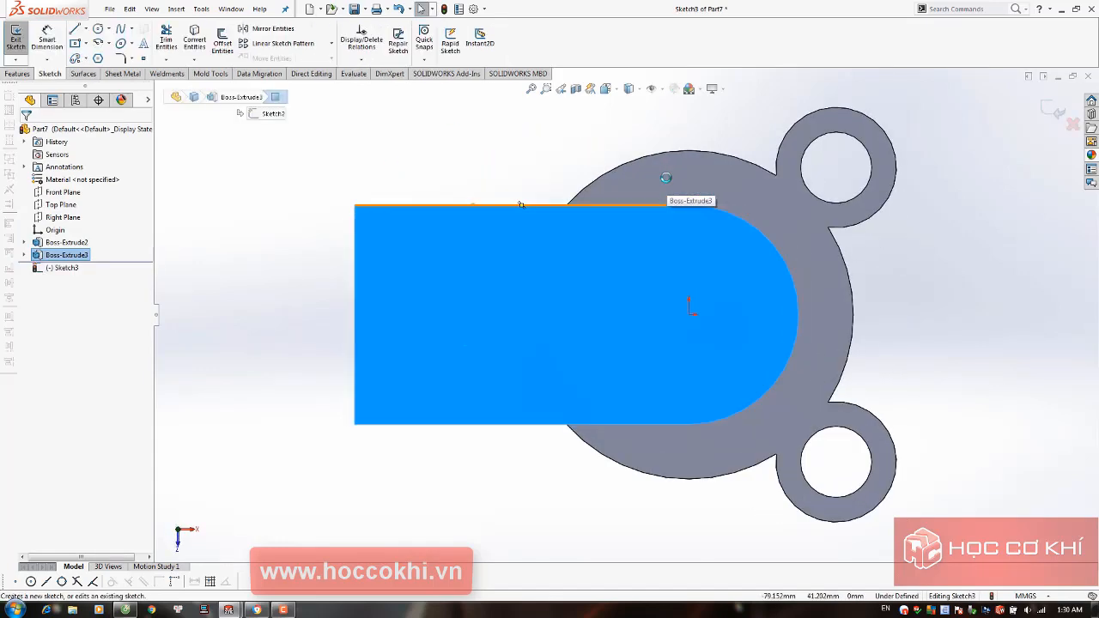
{"action": "left_click", "coordinate": [421, 159]}
{"action": "left_click", "coordinate": [75, 29]}
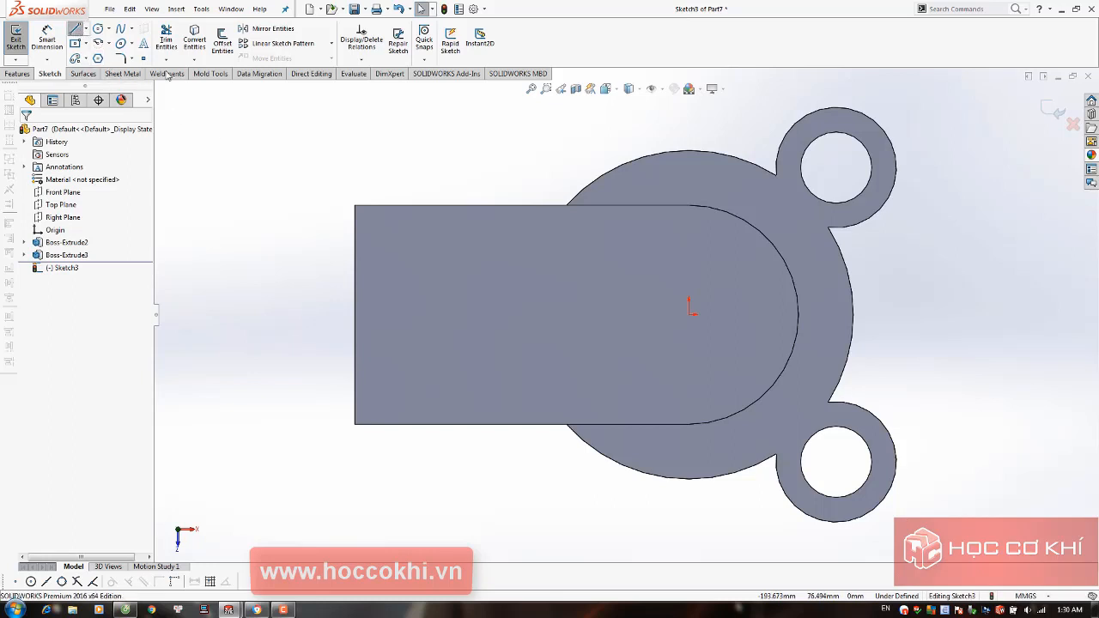
{"action": "left_click", "coordinate": [566, 206]}
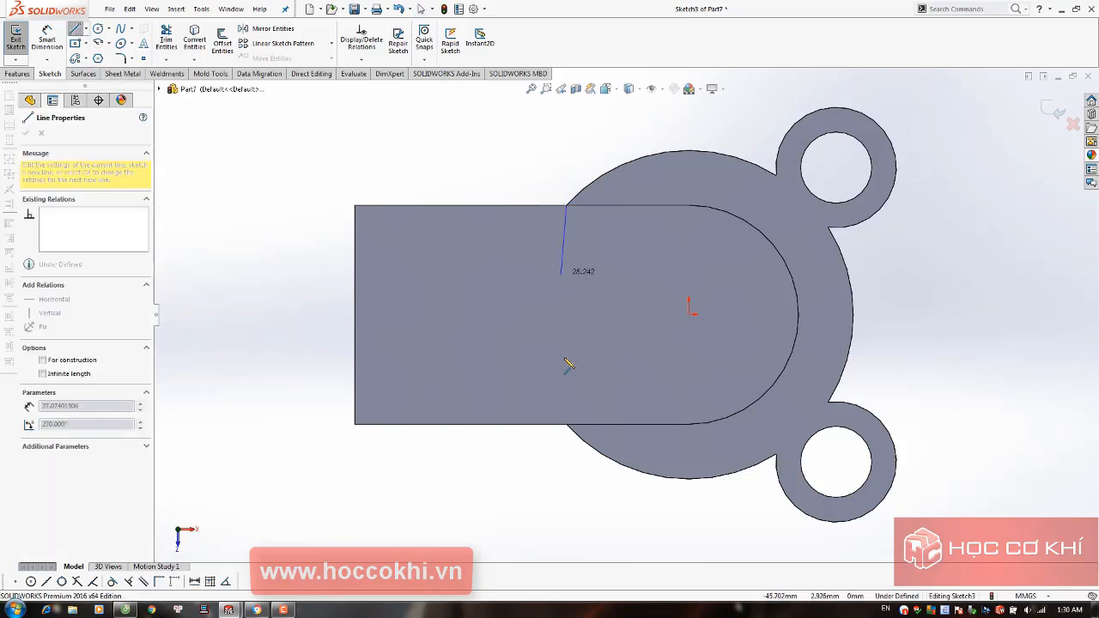
{"action": "left_click", "coordinate": [567, 424]}
{"action": "key", "text": "Escape"}
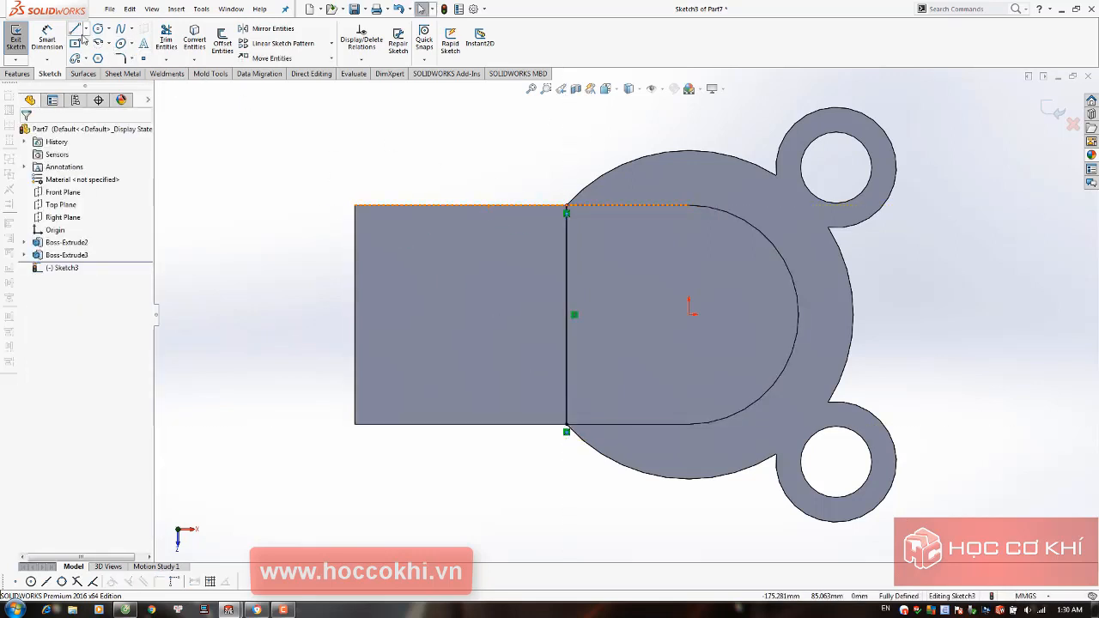
Complete the rectangle by tracing lines along the arm's side edges and outer end edge back to the vertical line
{"action": "left_click", "coordinate": [75, 31]}
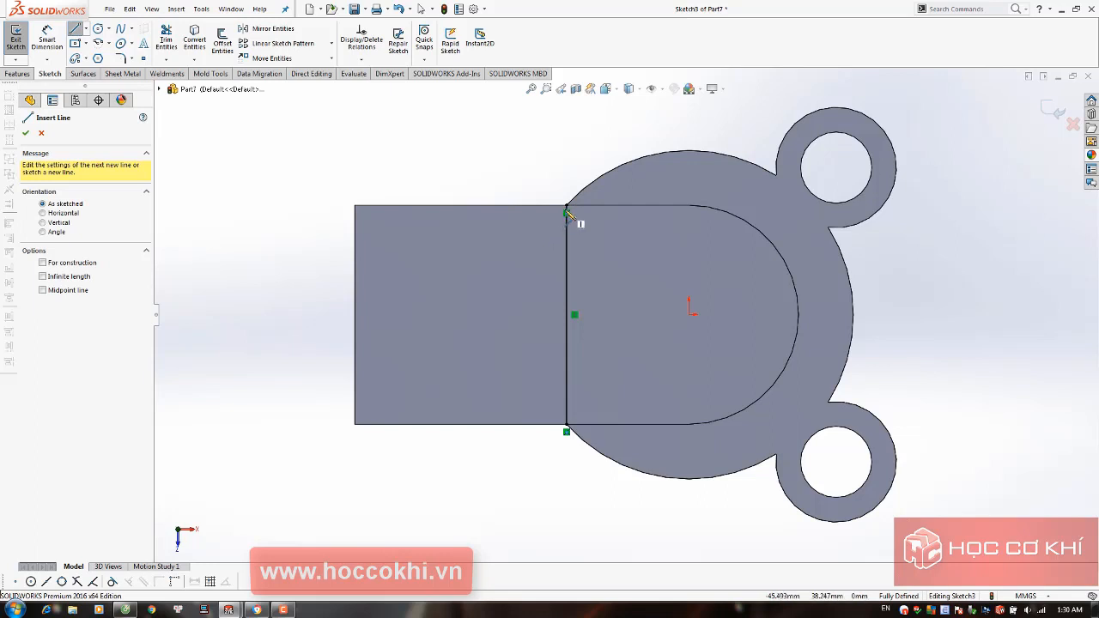
{"action": "left_click", "coordinate": [567, 207]}
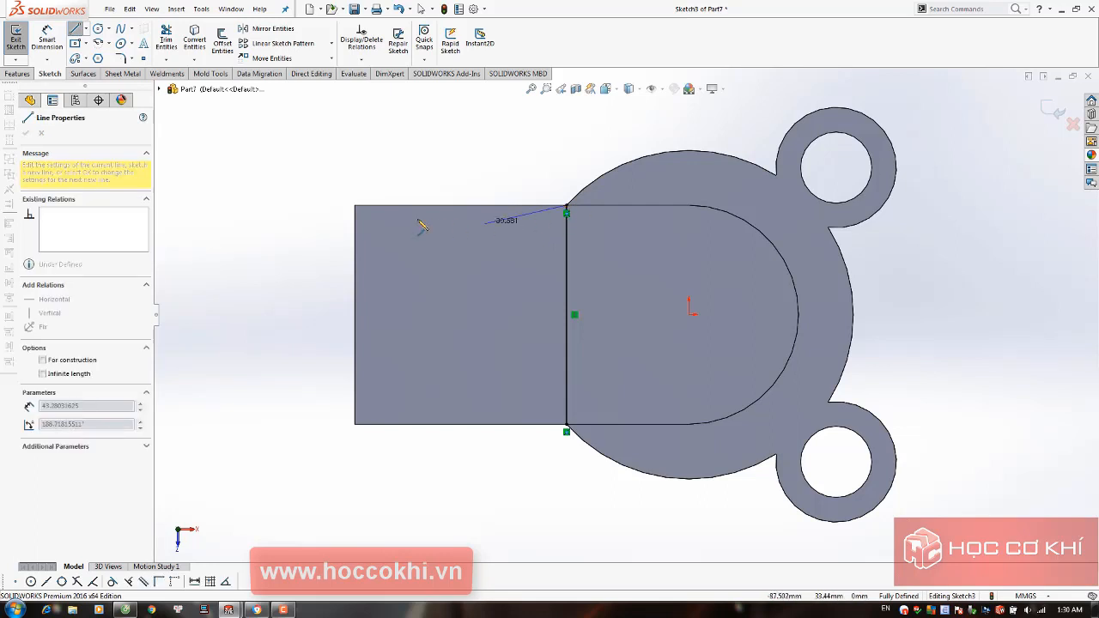
{"action": "left_click", "coordinate": [355, 207]}
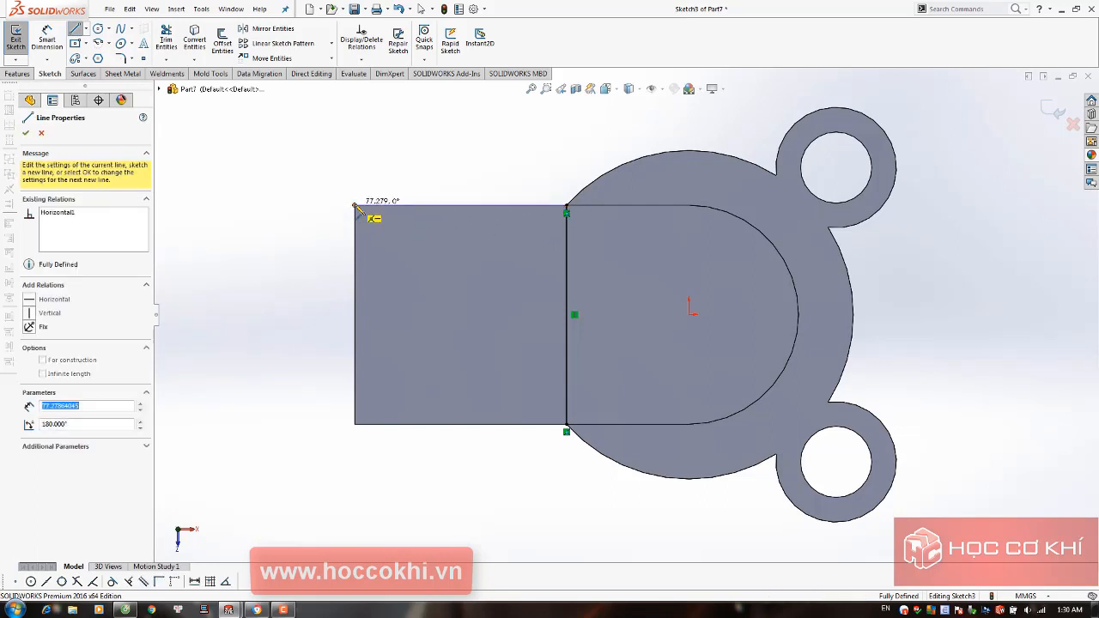
{"action": "left_click", "coordinate": [355, 425]}
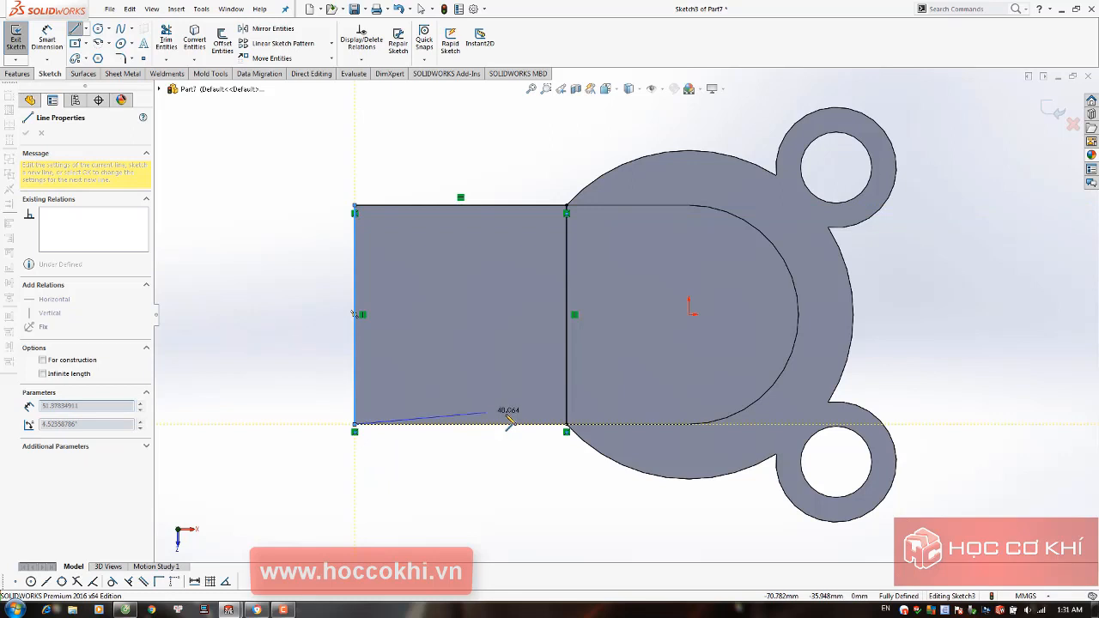
{"action": "left_click", "coordinate": [566, 425]}
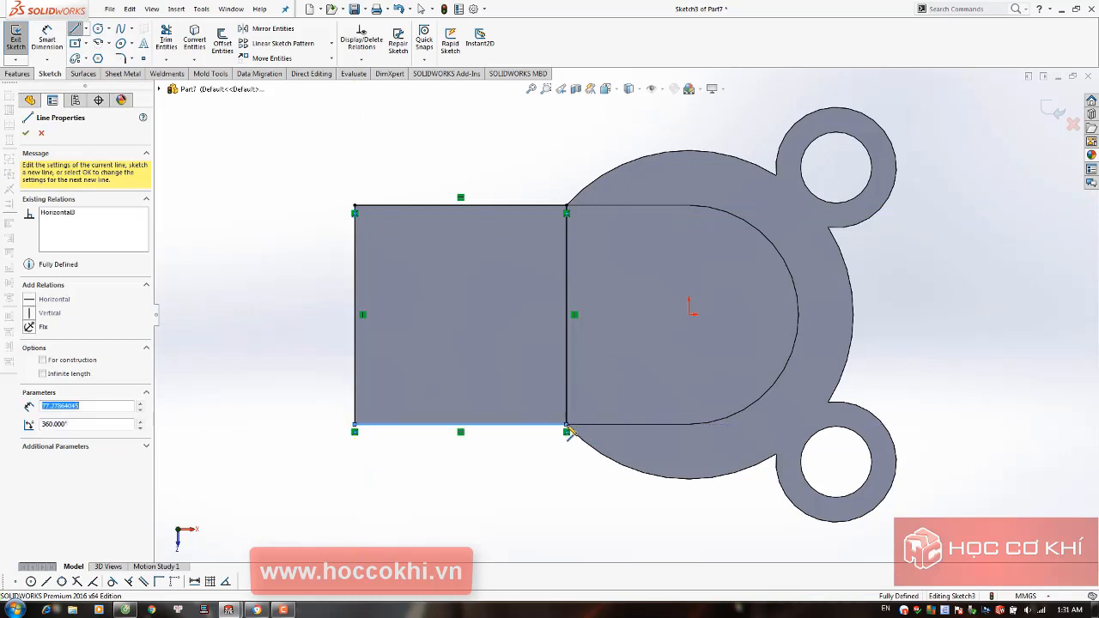
Check the arm's step height in the PDF drawing and cut the rectangle 20 mm deep with Extruded Cut
{"action": "left_click", "coordinate": [24, 75]}
{"action": "left_click", "coordinate": [172, 47]}
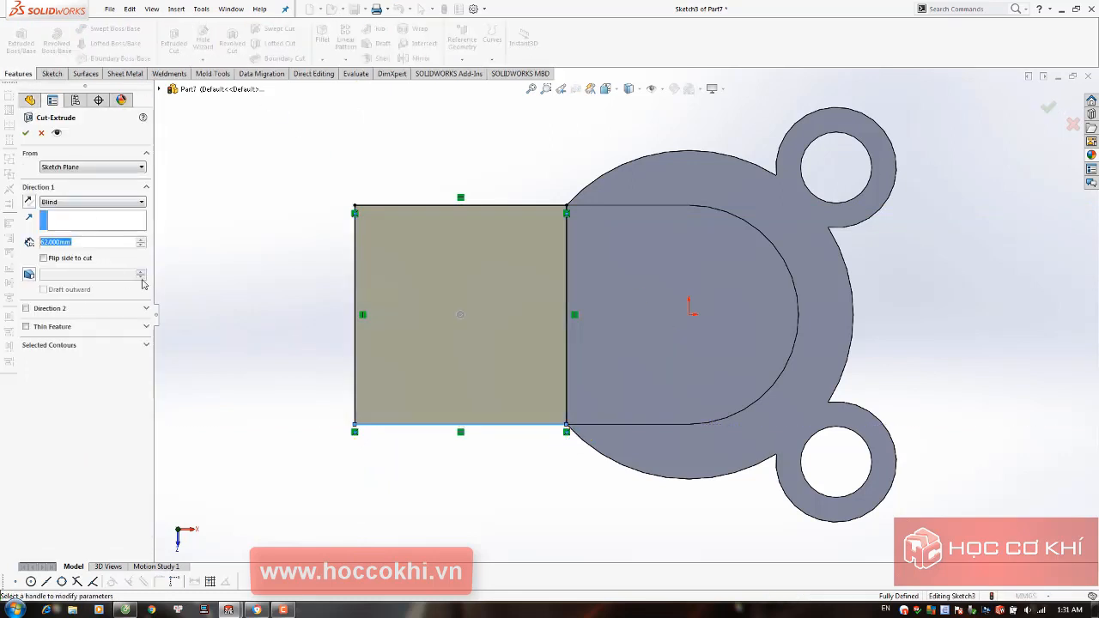
{"action": "middle_click_drag", "start_coordinate": [425, 193], "coordinate": [428, 220]}
{"action": "key", "text": "alt+Tab"}
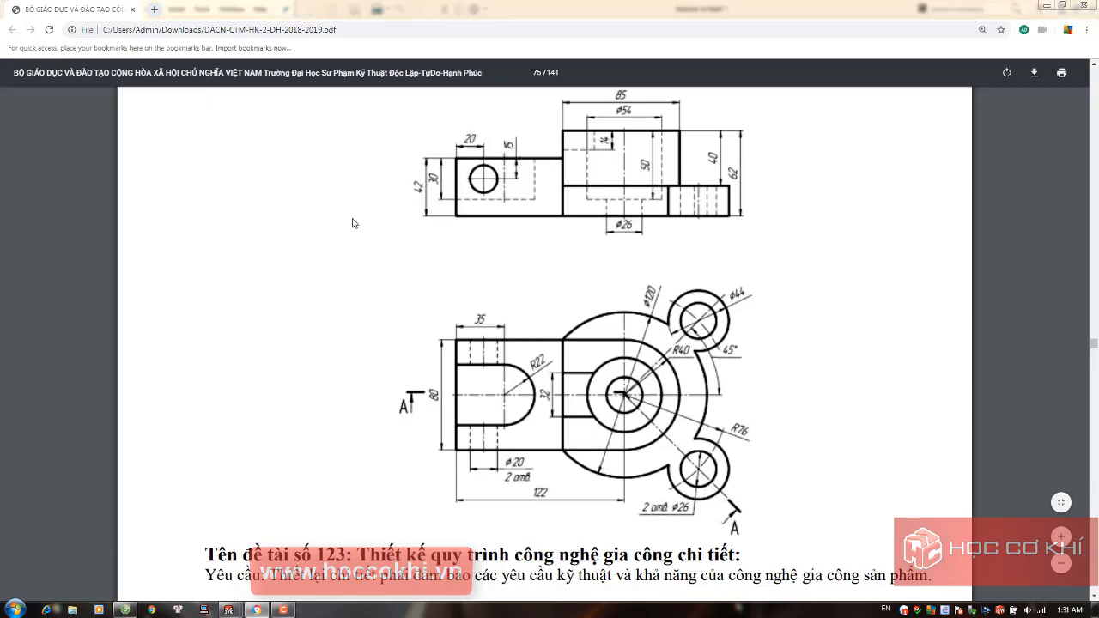
{"action": "key", "text": "alt+Tab"}
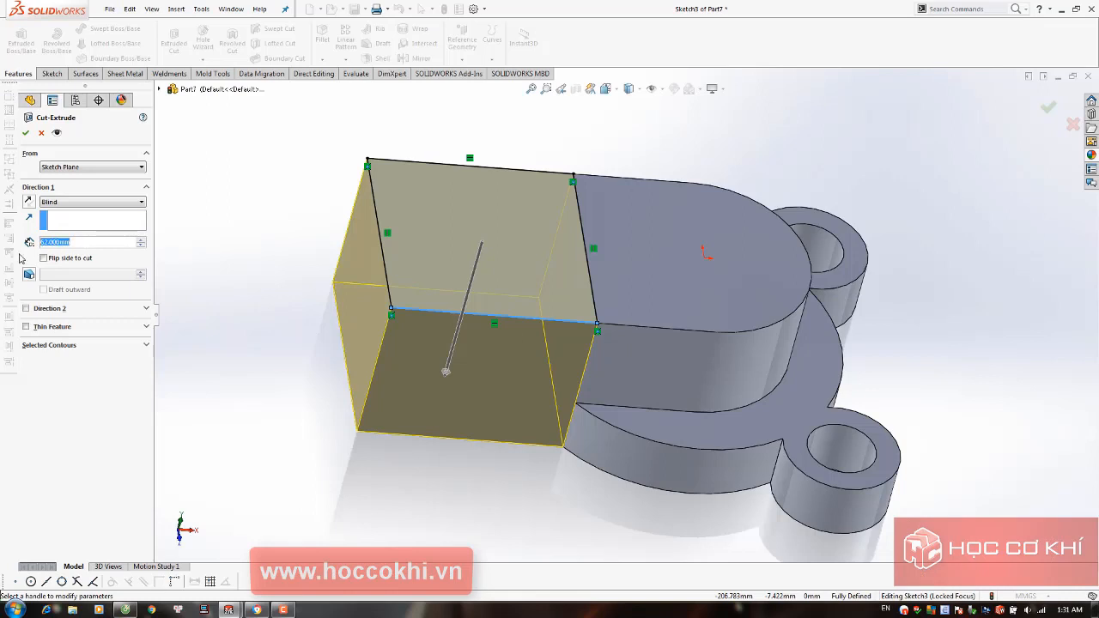
{"action": "type", "text": "20"}
{"action": "key", "text": "Return"}
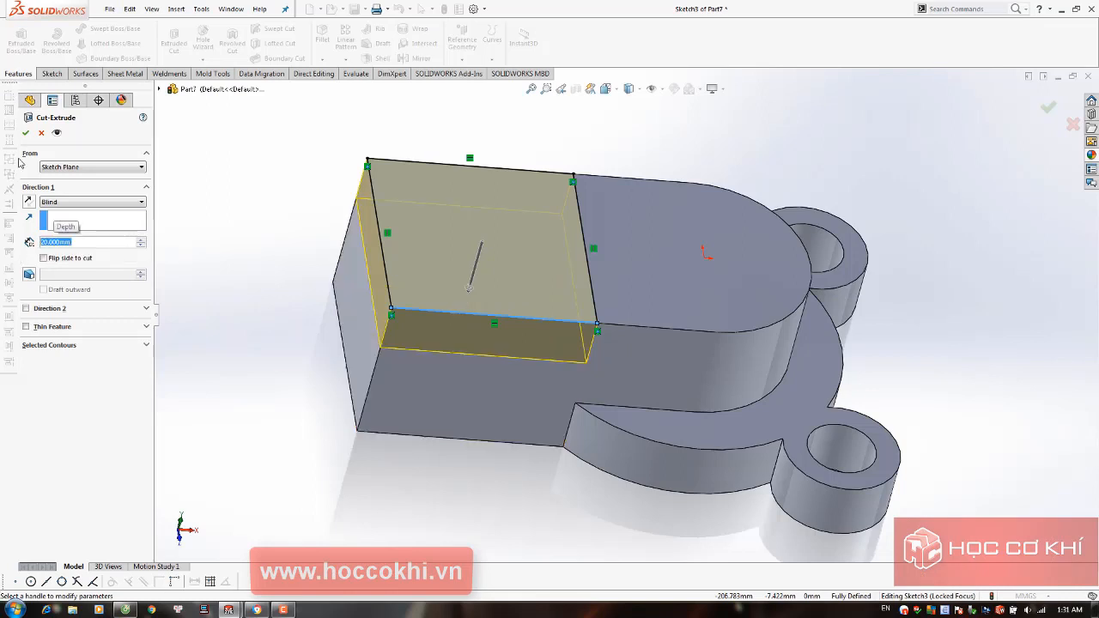
{"action": "left_click", "coordinate": [25, 133]}
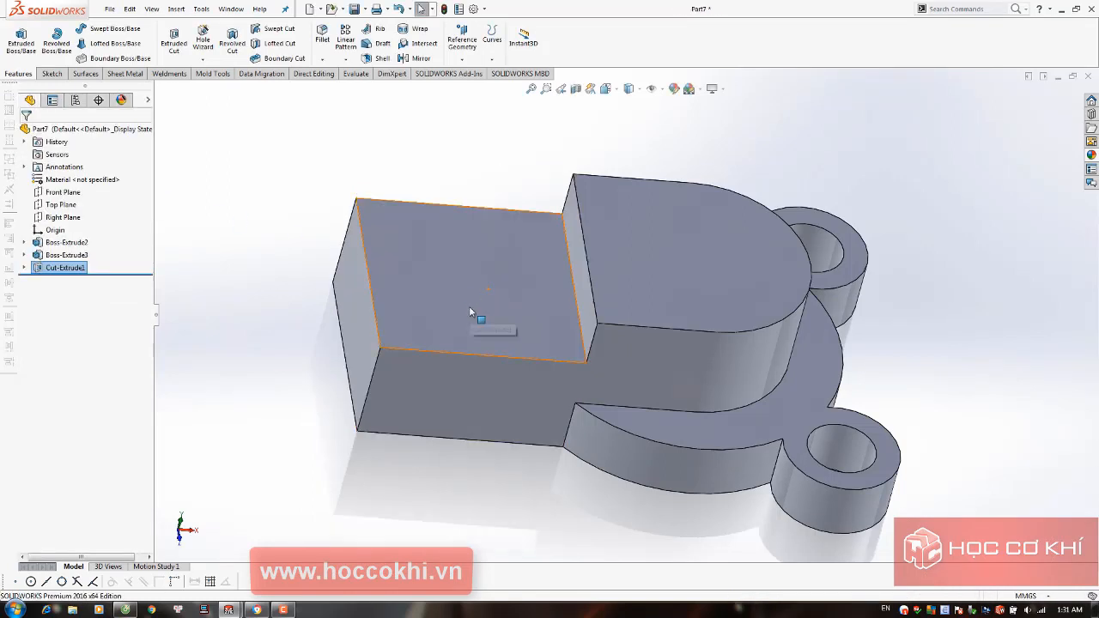
Measure a vertical edge at the lowered arm's outer end and examine the slot in the PDF drawing
{"action": "middle_click_drag", "start_coordinate": [469, 305], "coordinate": [424, 341]}
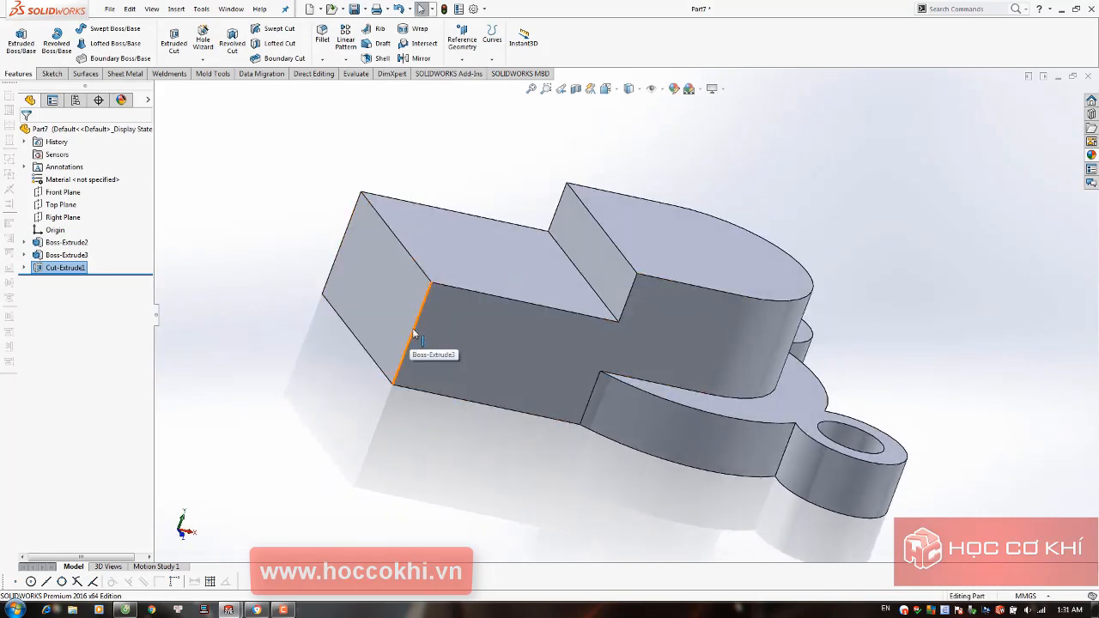
{"action": "left_click", "coordinate": [413, 330]}
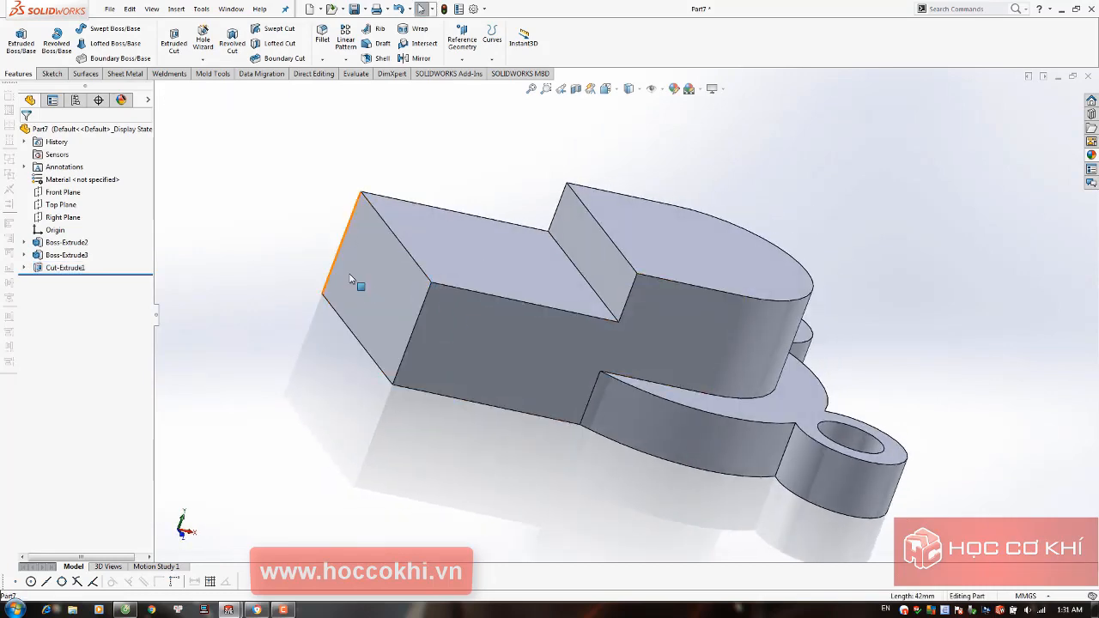
{"action": "key", "text": "alt+Tab"}
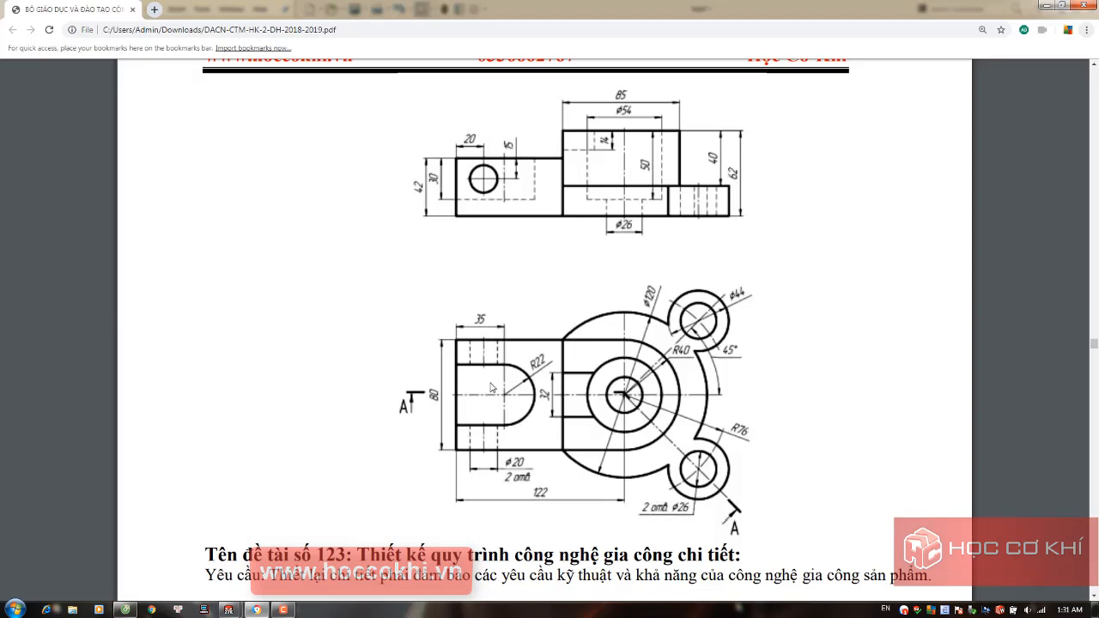
{"action": "key", "text": "alt+Tab"}
On the lowered arm face, sketch a closed slot profile from the outer edge with sides about 38 mm long and a tangent arc of about 17 mm radius
{"action": "left_click", "coordinate": [509, 263]}
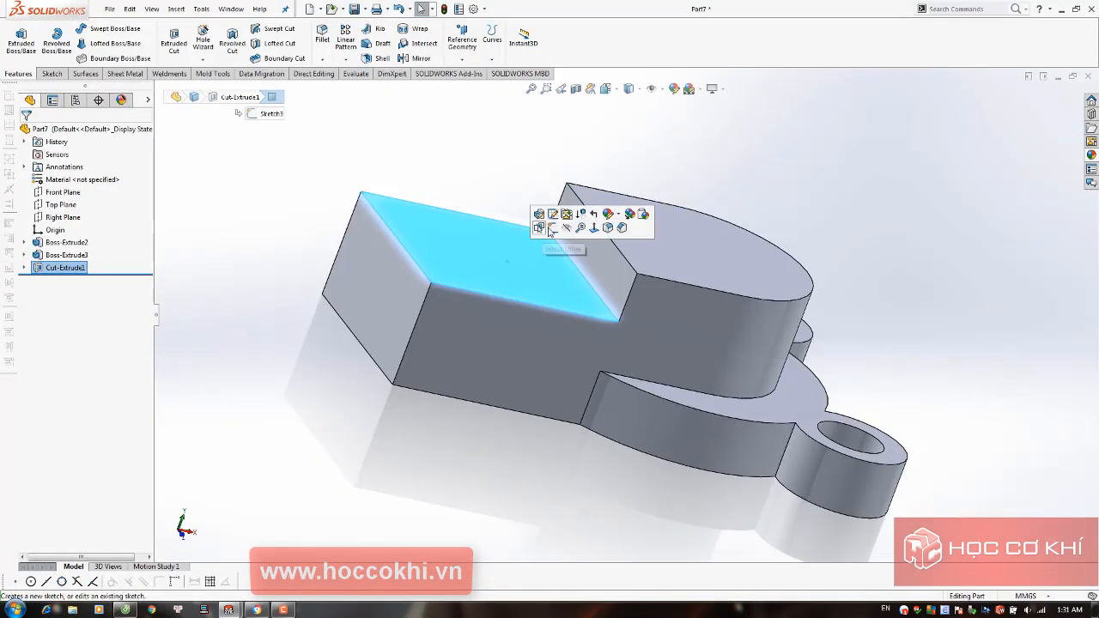
{"action": "left_click", "coordinate": [553, 228]}
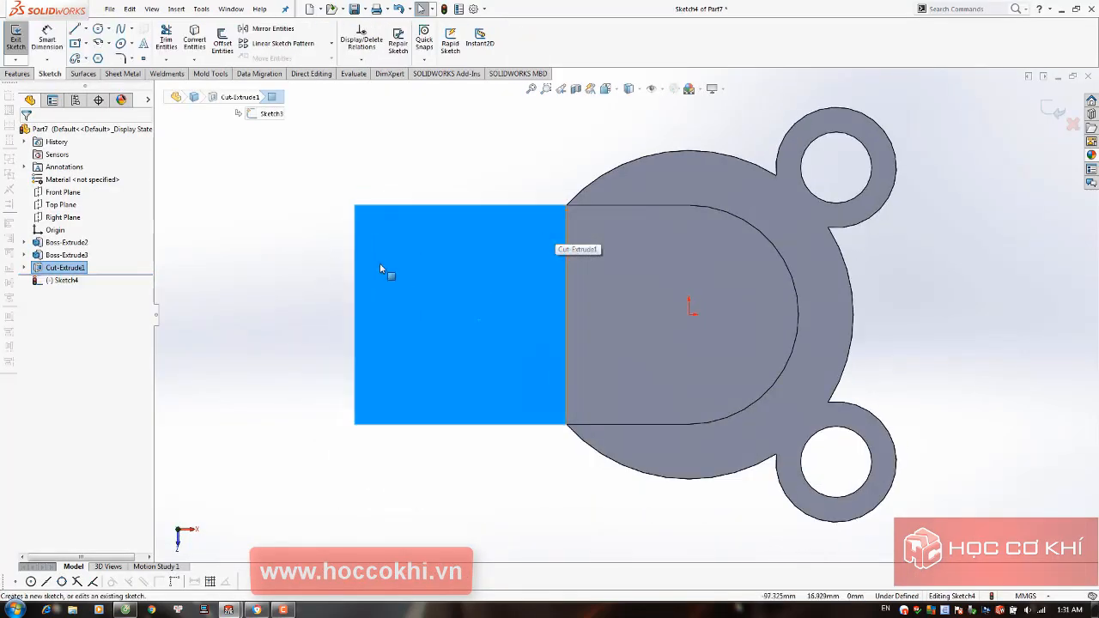
{"action": "left_click", "coordinate": [281, 284]}
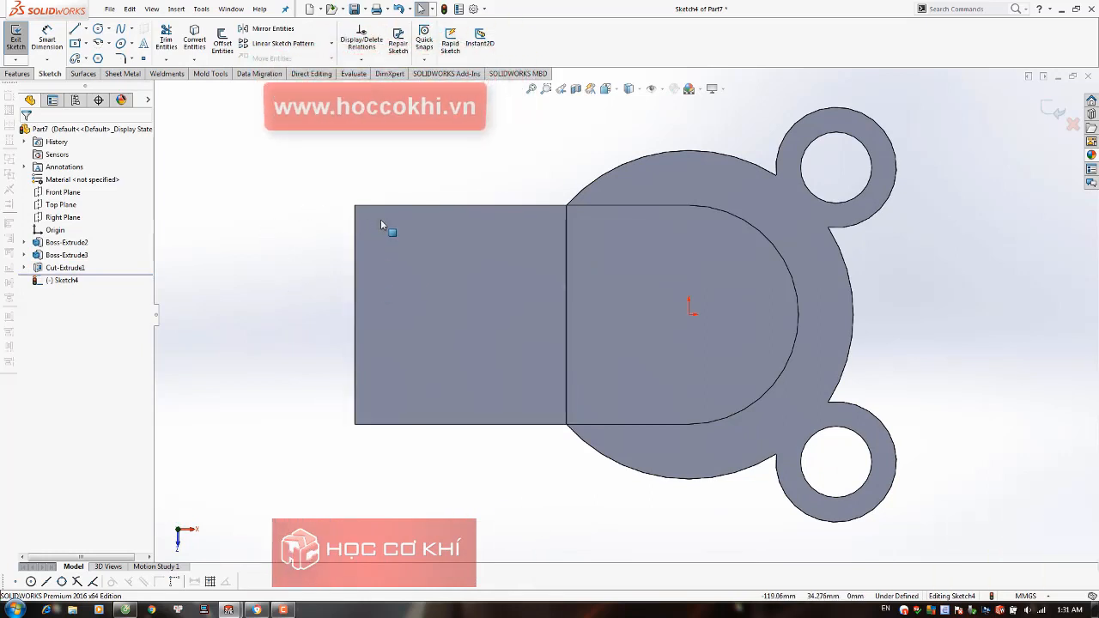
{"action": "key", "text": "l"}
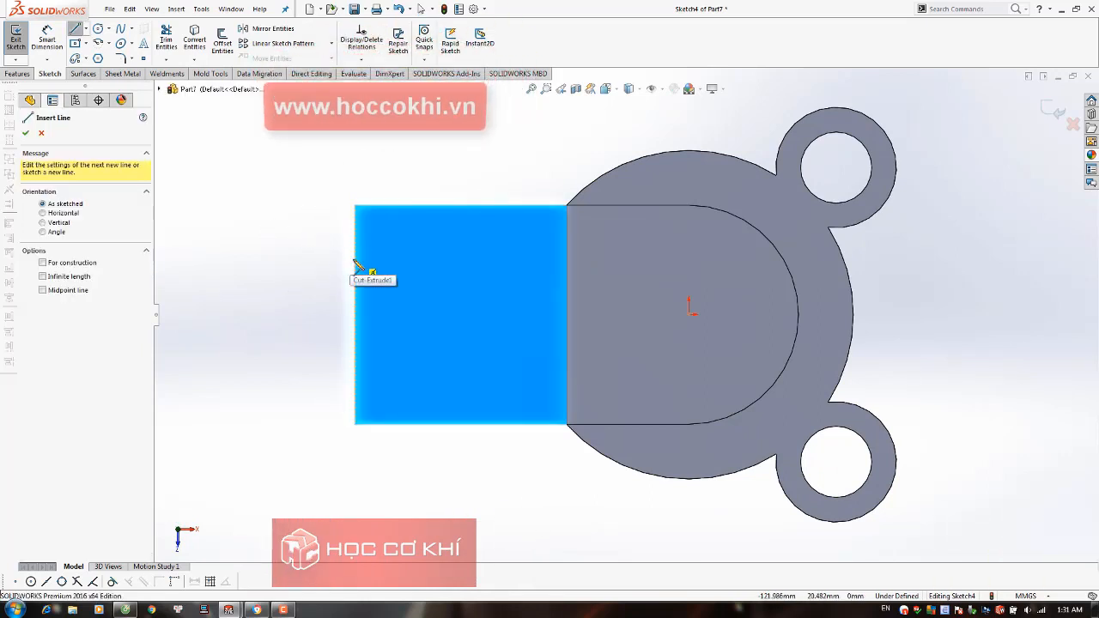
{"action": "left_click", "coordinate": [362, 258]}
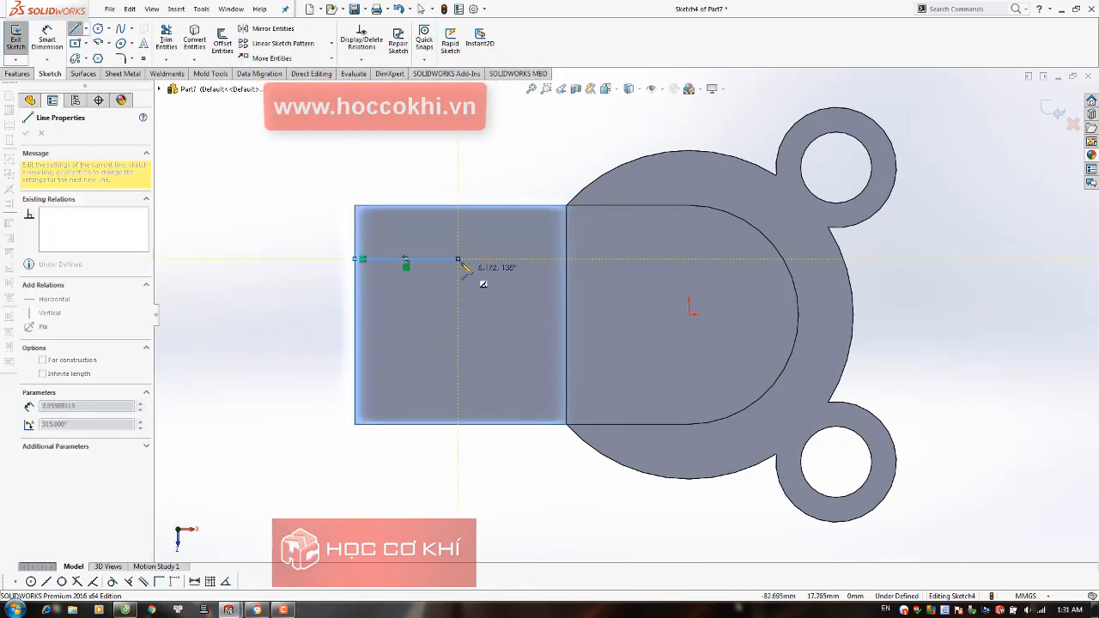
{"action": "left_click", "coordinate": [457, 258]}
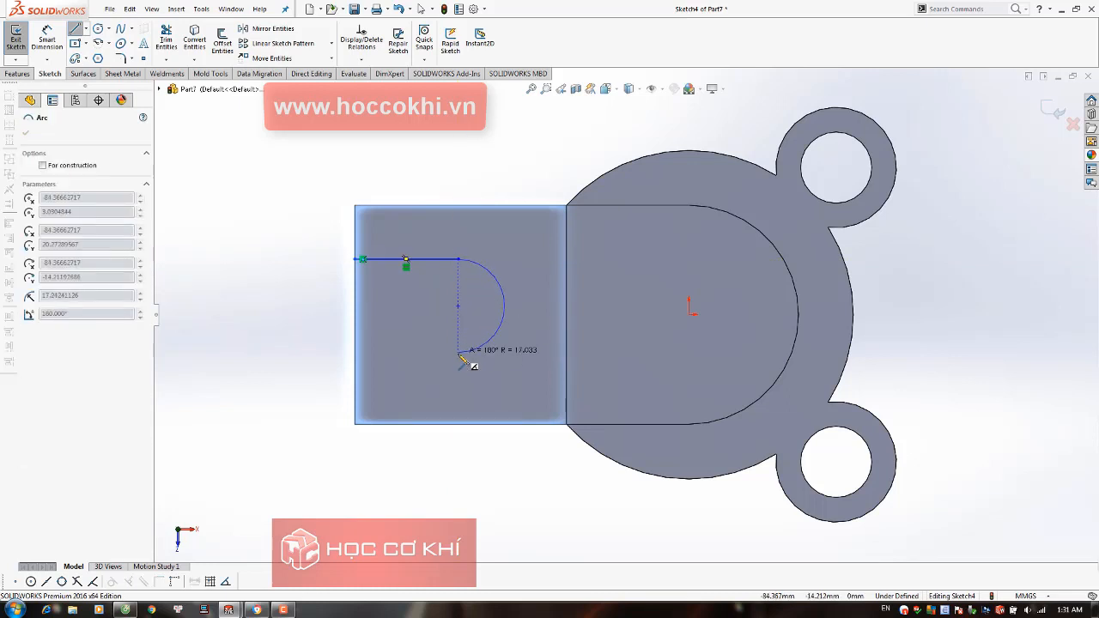
{"action": "double_click", "coordinate": [457, 352]}
{"action": "left_click", "coordinate": [458, 353]}
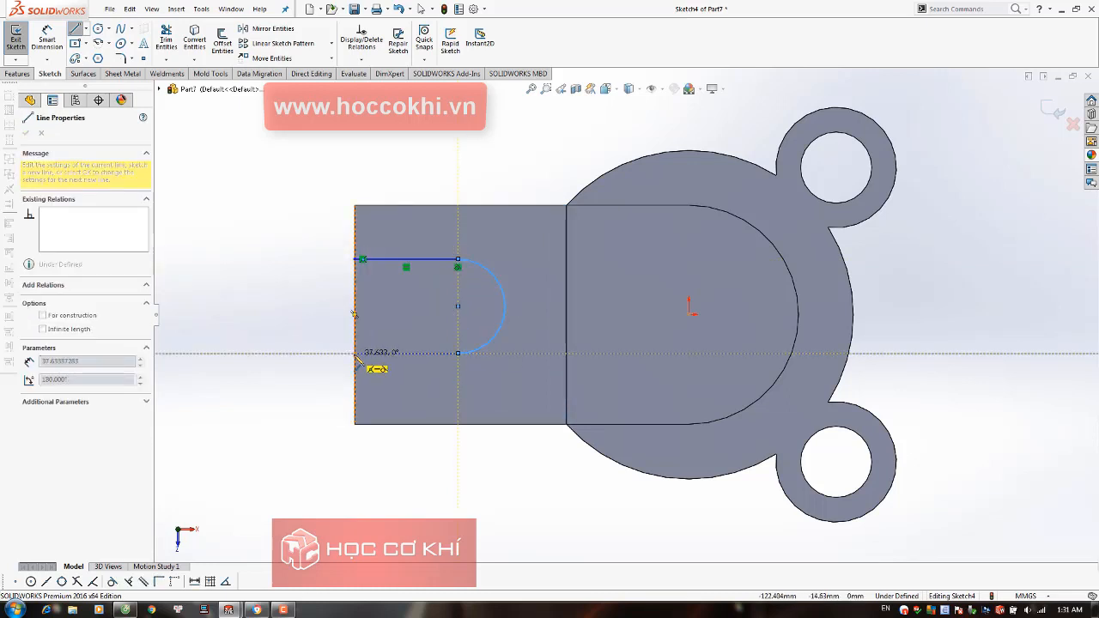
{"action": "left_click", "coordinate": [363, 353]}
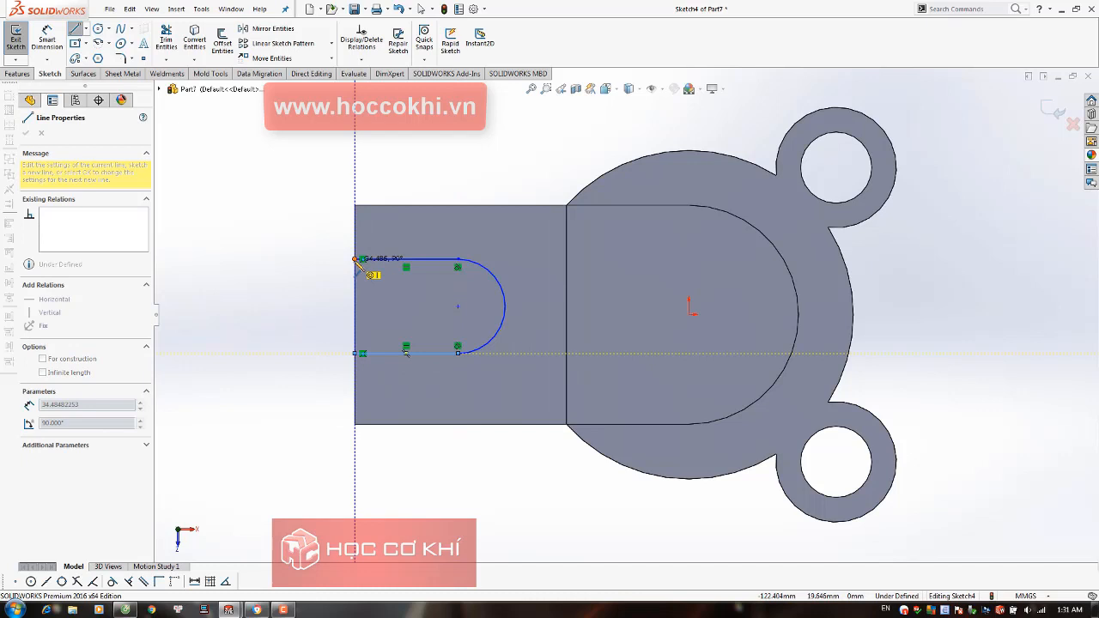
{"action": "left_click", "coordinate": [355, 260]}
{"action": "key", "text": "Escape"}
Delete the tiny stray line that sticks out past the arm's outer edge at the corner of the slot profile
{"action": "scroll", "coordinate": [373, 267], "scroll_direction": "down", "scroll_amount": 8}
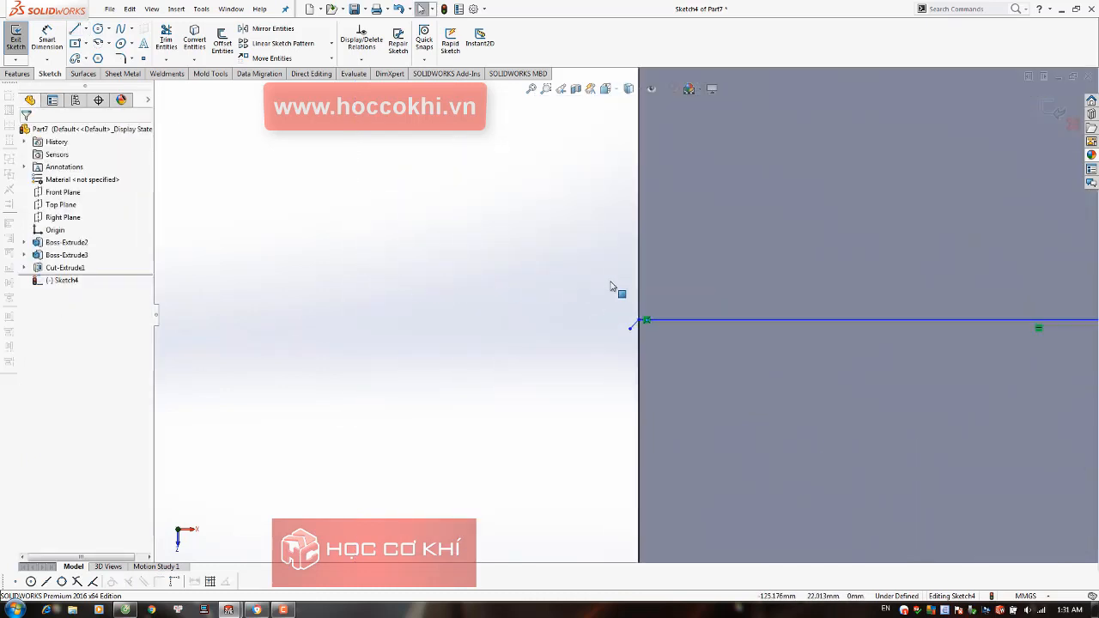
{"action": "left_click", "coordinate": [636, 324]}
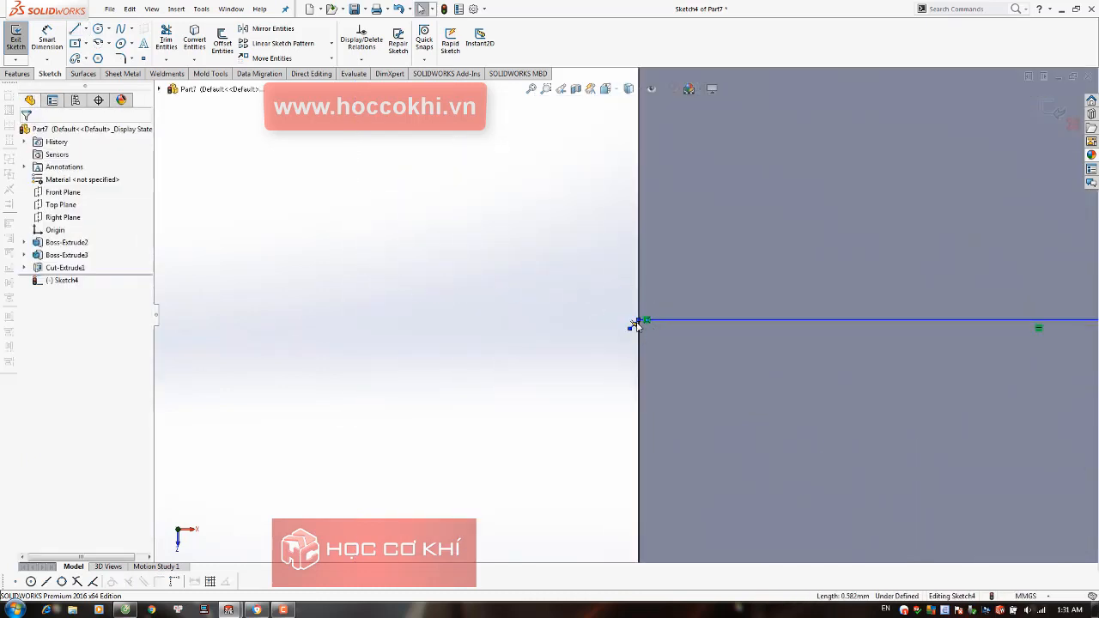
{"action": "scroll", "coordinate": [752, 333], "scroll_direction": "up", "scroll_amount": 7}
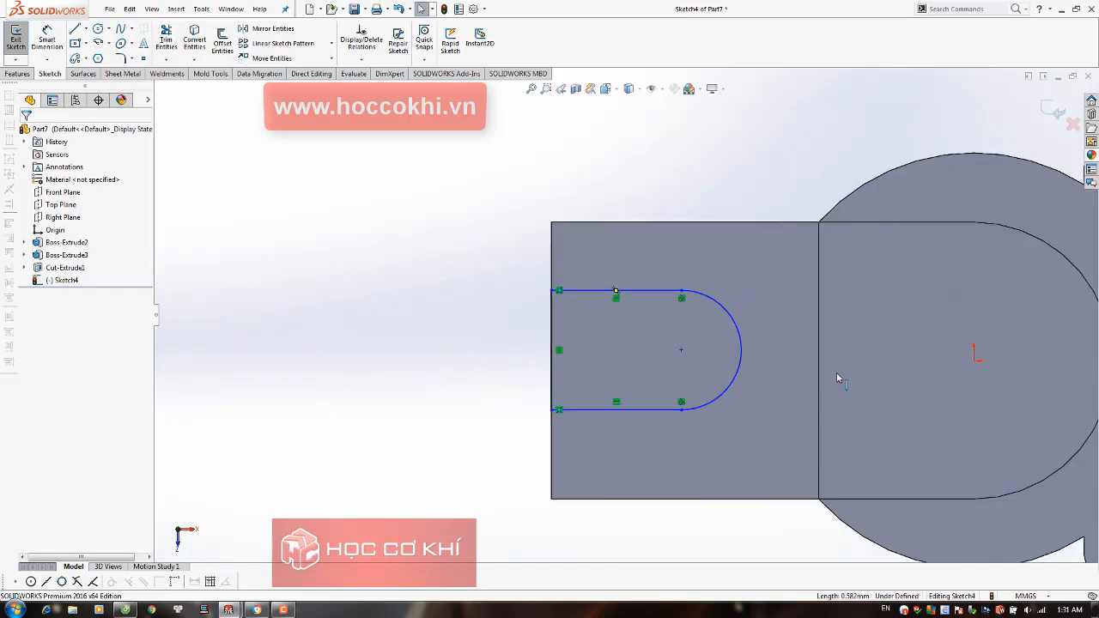
Add a horizontal relation between the slot arc's centre point and the origin
{"action": "scroll", "coordinate": [687, 345], "scroll_direction": "up", "scroll_amount": 2}
{"action": "left_click", "coordinate": [672, 345]}
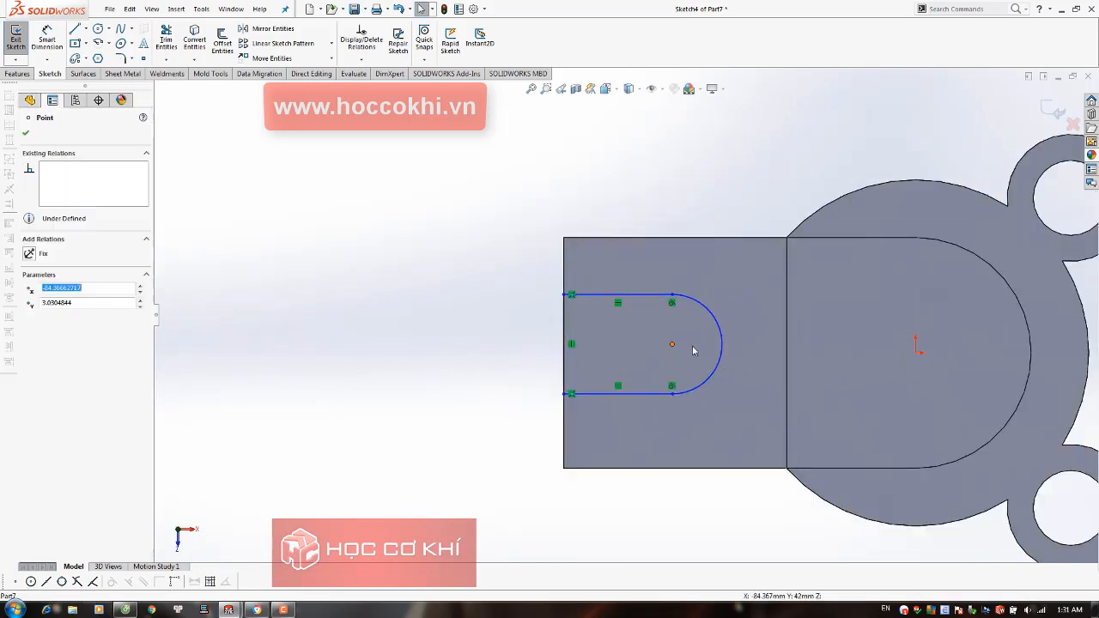
{"action": "right_click", "coordinate": [917, 345]}
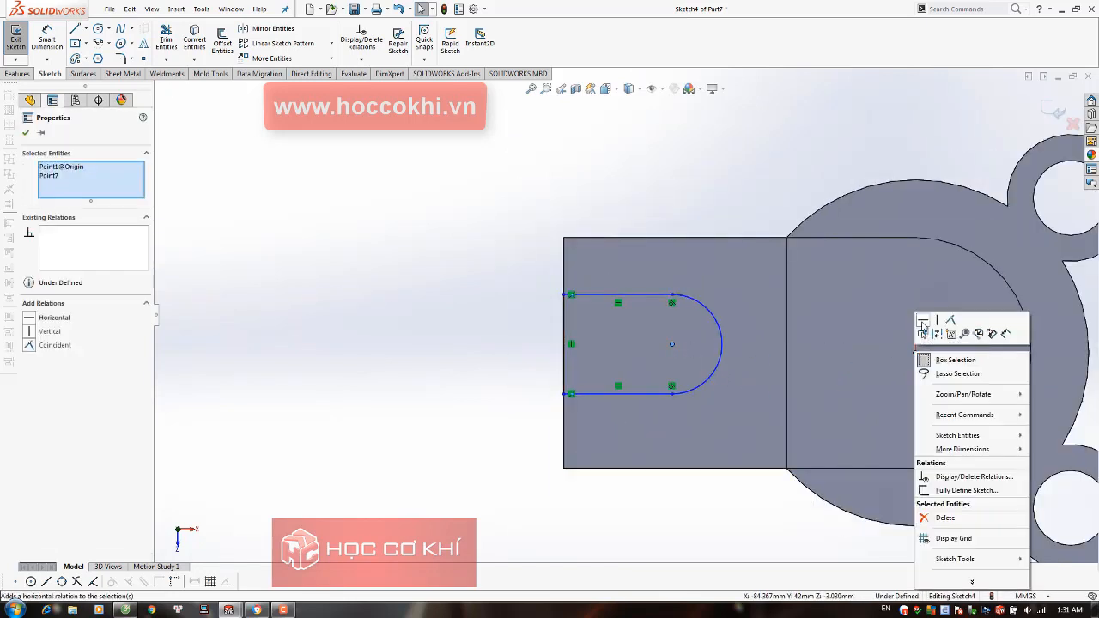
{"action": "left_click", "coordinate": [922, 323]}
{"action": "key", "text": "Escape"}
Check the slot dimensions in the PDF drawing and dimension the slot's arc with a radius of 22 mm
{"action": "right_click_drag", "start_coordinate": [701, 386], "coordinate": [692, 273]}
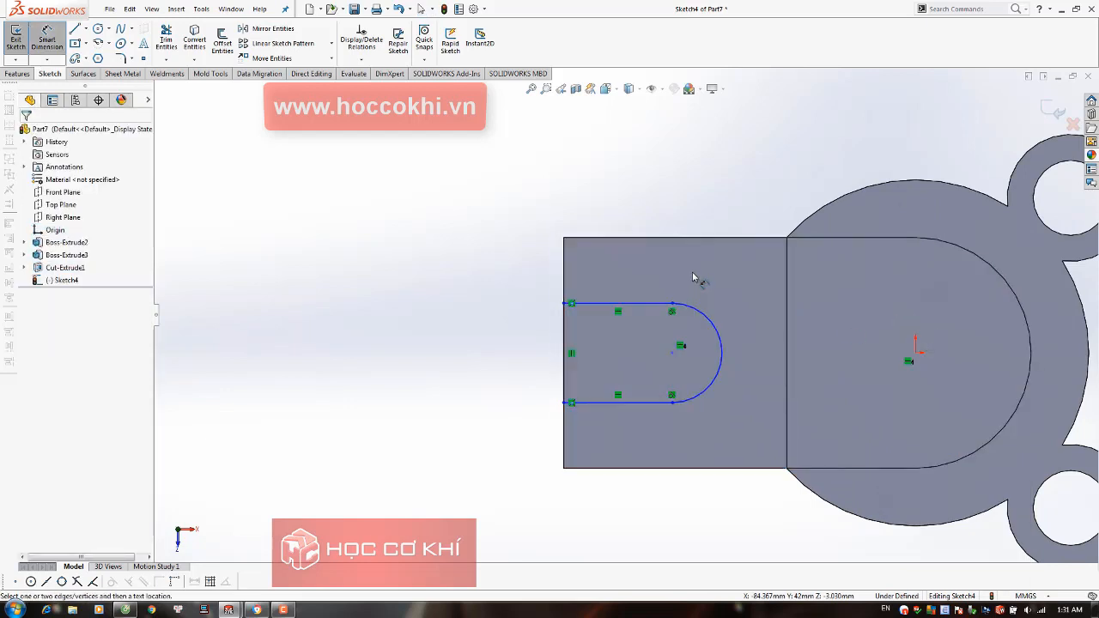
{"action": "key", "text": "alt+Tab"}
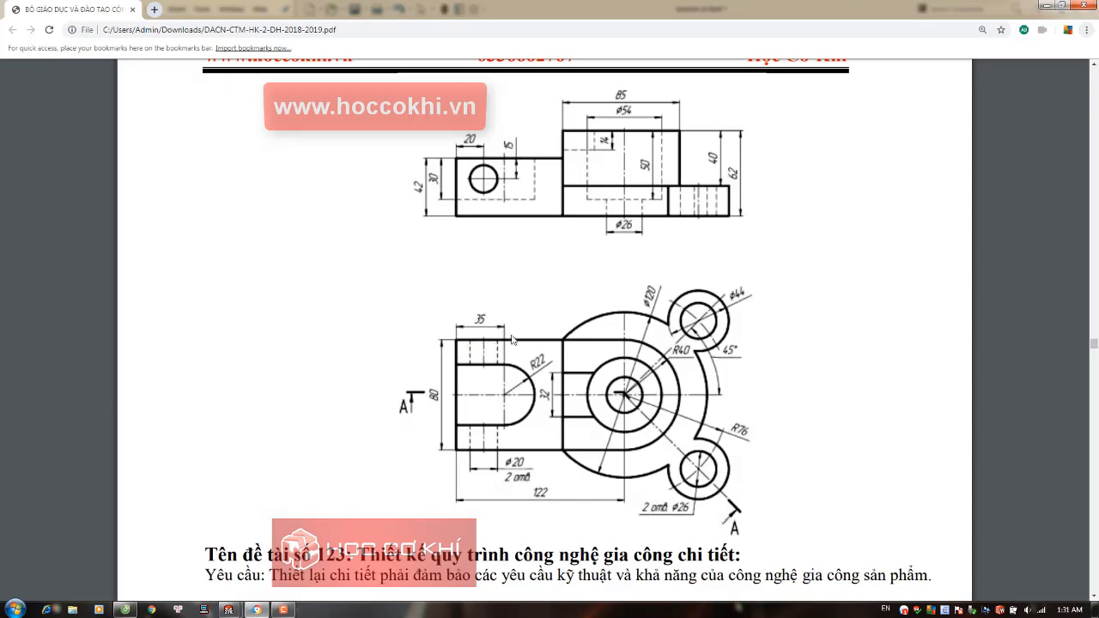
{"action": "key", "text": "alt+Tab"}
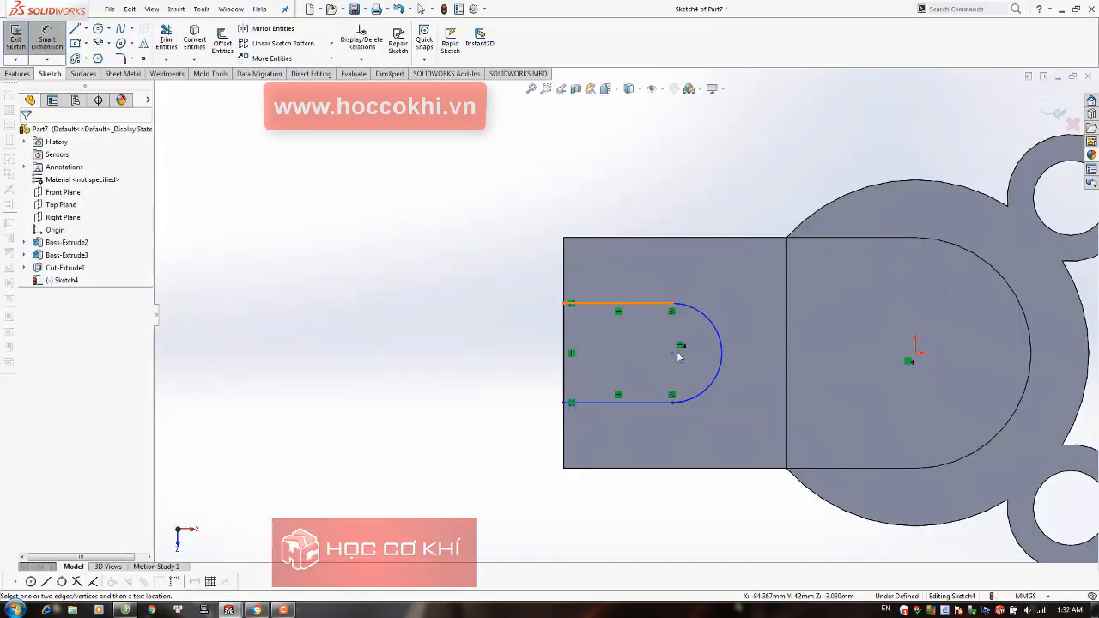
{"action": "left_click", "coordinate": [719, 337]}
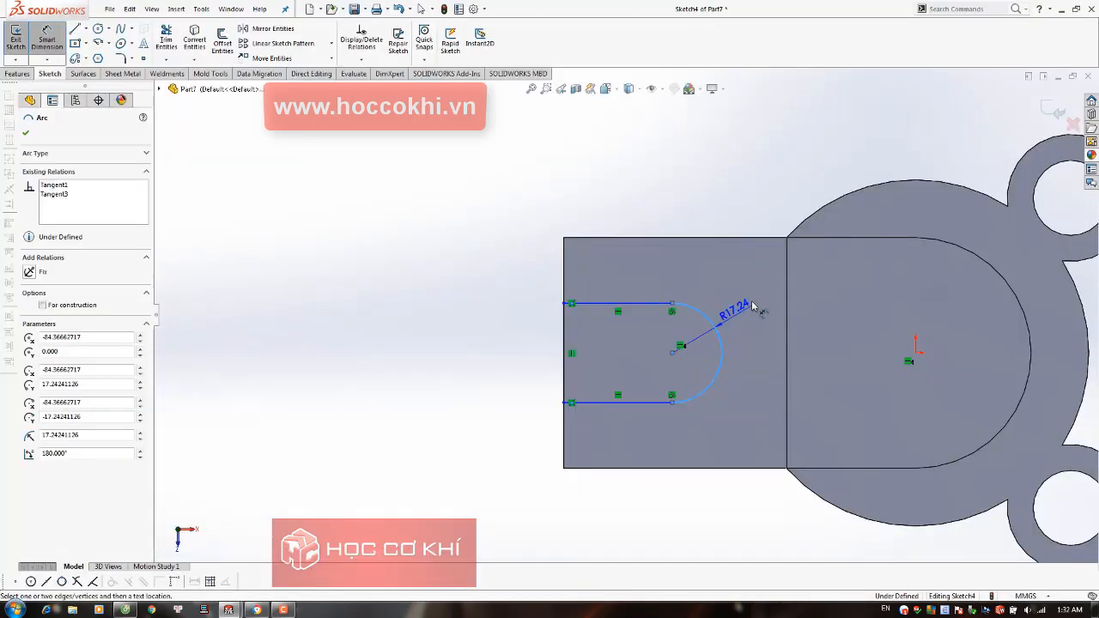
{"action": "left_click", "coordinate": [754, 309]}
{"action": "type", "text": "22"}
{"action": "key", "text": "Return"}
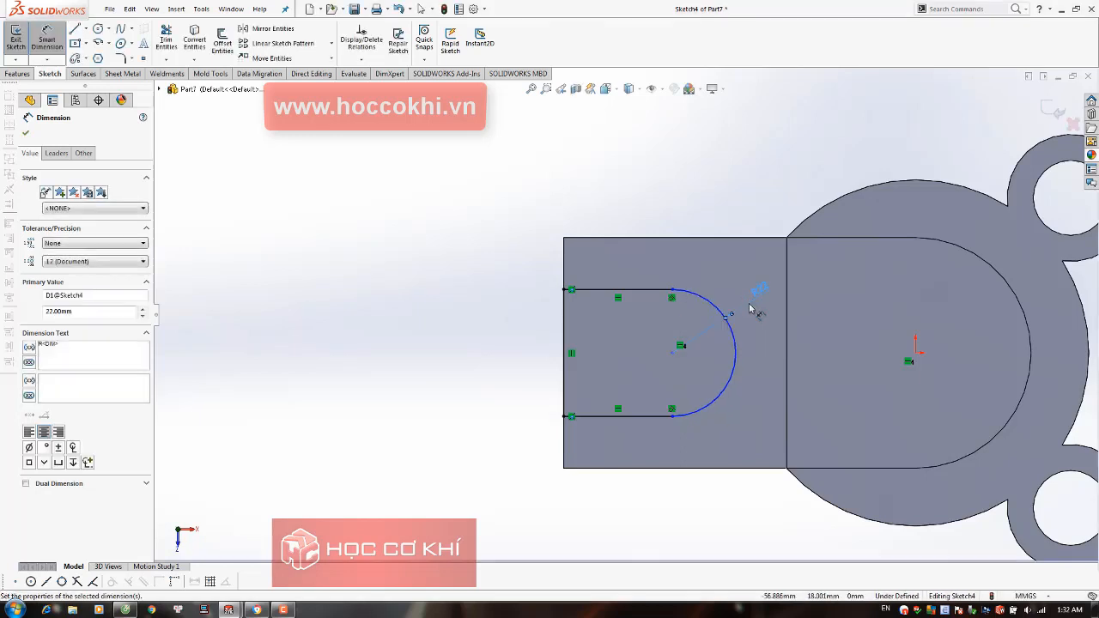
Dimension the distance from the slot arc's centre to the arm's outer edge as 35 mm
{"action": "left_click", "coordinate": [673, 354]}
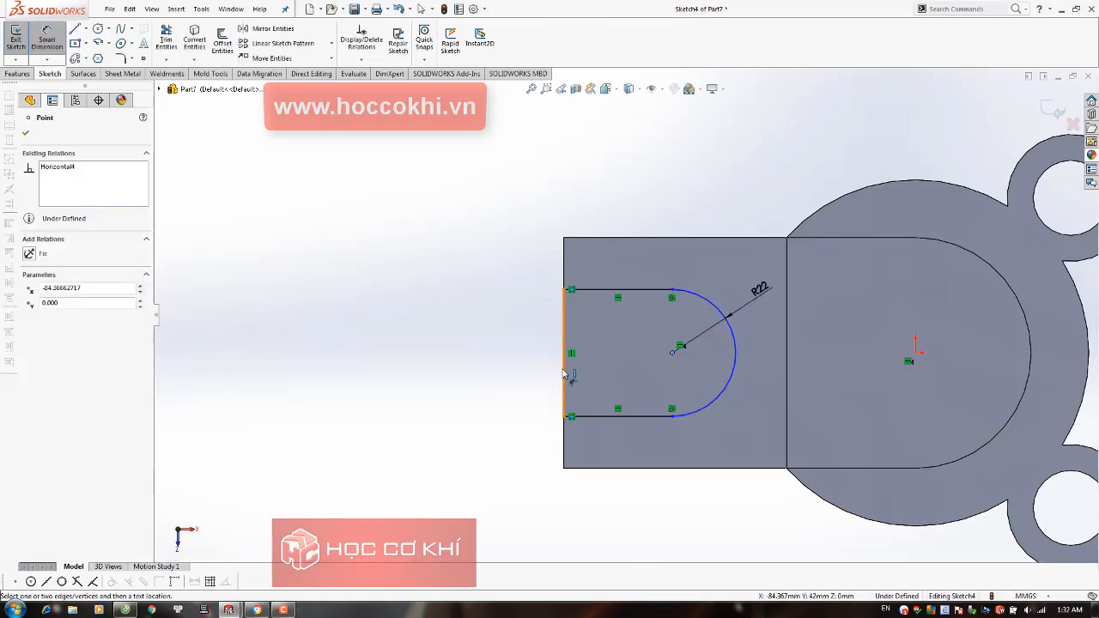
{"action": "left_click", "coordinate": [564, 374]}
{"action": "left_click", "coordinate": [573, 192]}
{"action": "type", "text": "35"}
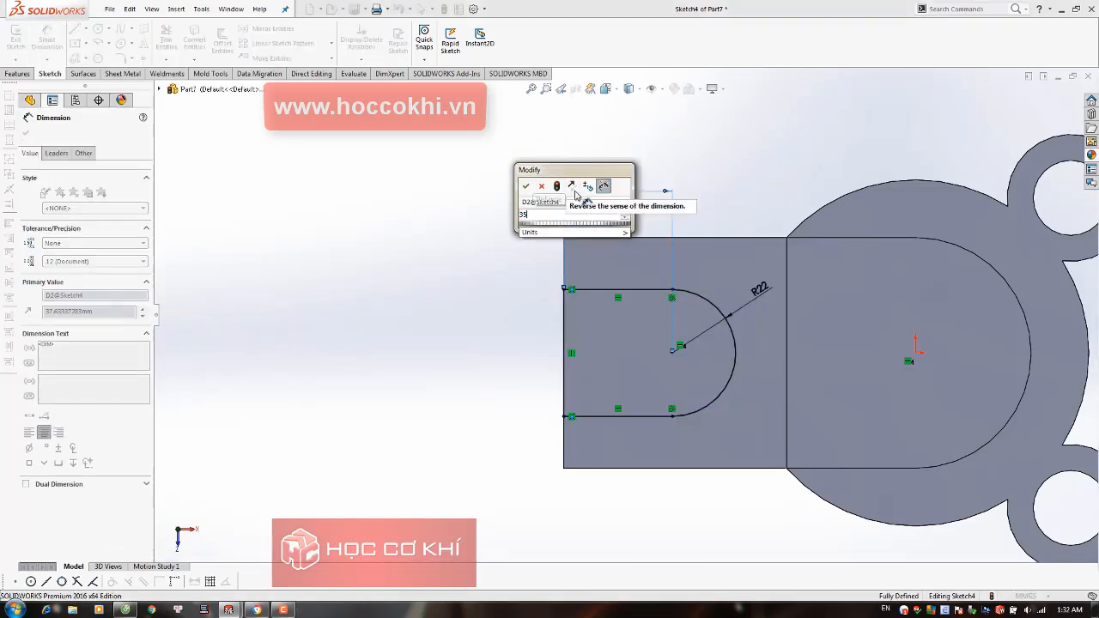
{"action": "key", "text": "Return"}
{"action": "key", "text": "Escape"}
Check the slot depth in the PDF drawing and cut the slot profile 30 mm deep with Extruded Cut
{"action": "scroll", "coordinate": [653, 258], "scroll_direction": "up", "scroll_amount": 3}
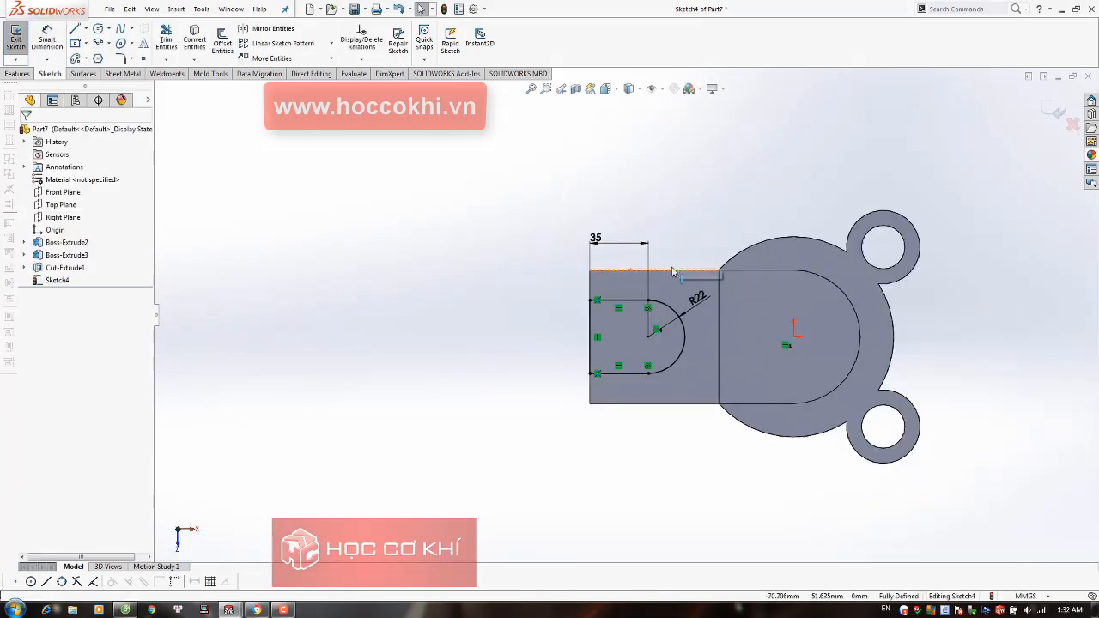
{"action": "left_click", "coordinate": [17, 73]}
{"action": "left_click", "coordinate": [174, 43]}
{"action": "key", "text": "alt+Tab"}
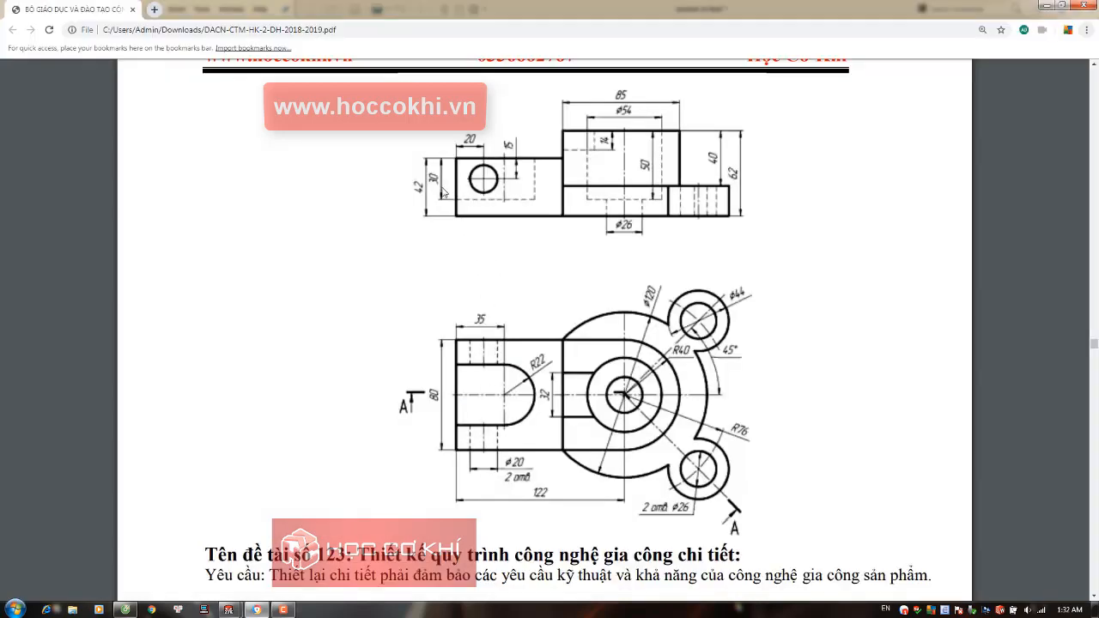
{"action": "key", "text": "alt+Tab"}
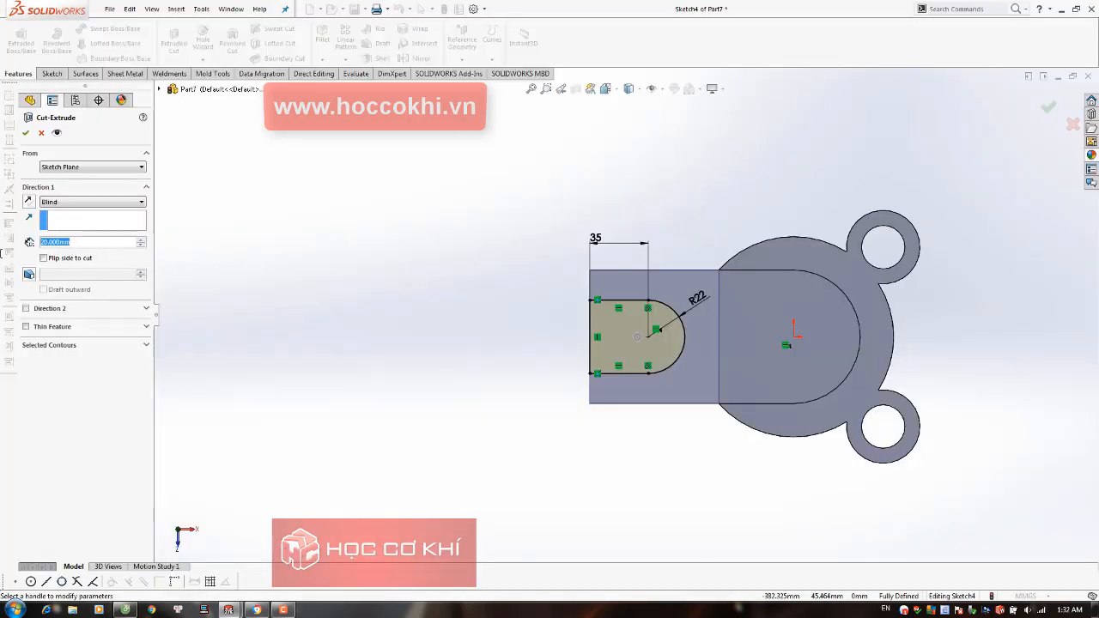
{"action": "type", "text": "30"}
{"action": "key", "text": "Return"}
{"action": "key", "text": "Return"}
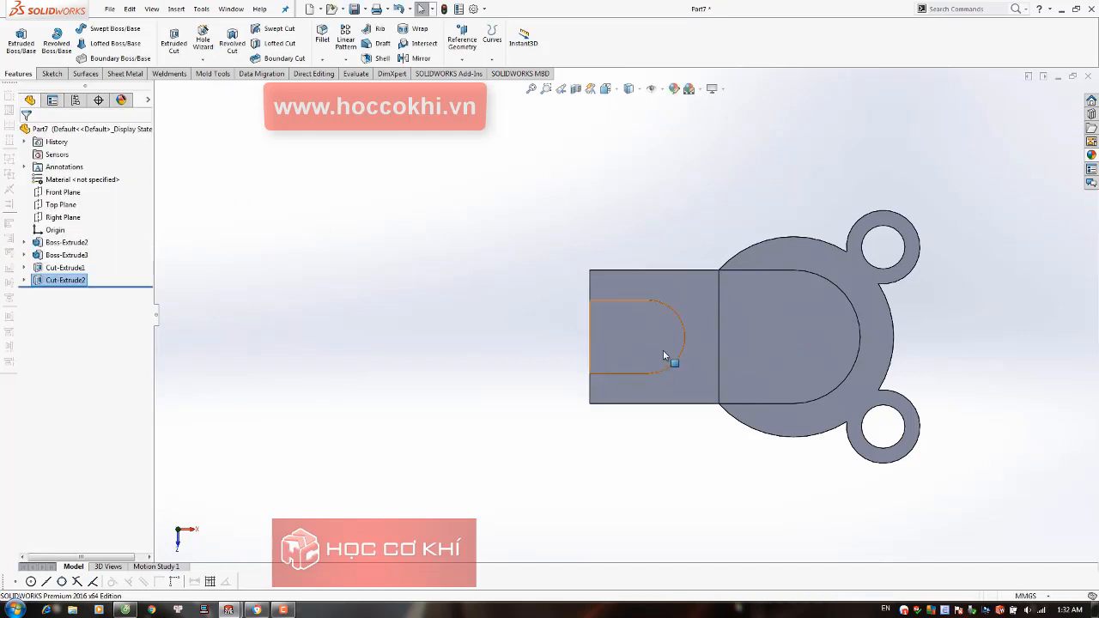
Start a sketch on the arm's flat side face and draw a circle about 17 mm in diameter near its outer end
{"action": "middle_click_drag", "start_coordinate": [662, 355], "coordinate": [635, 368]}
{"action": "left_click", "coordinate": [636, 367]}
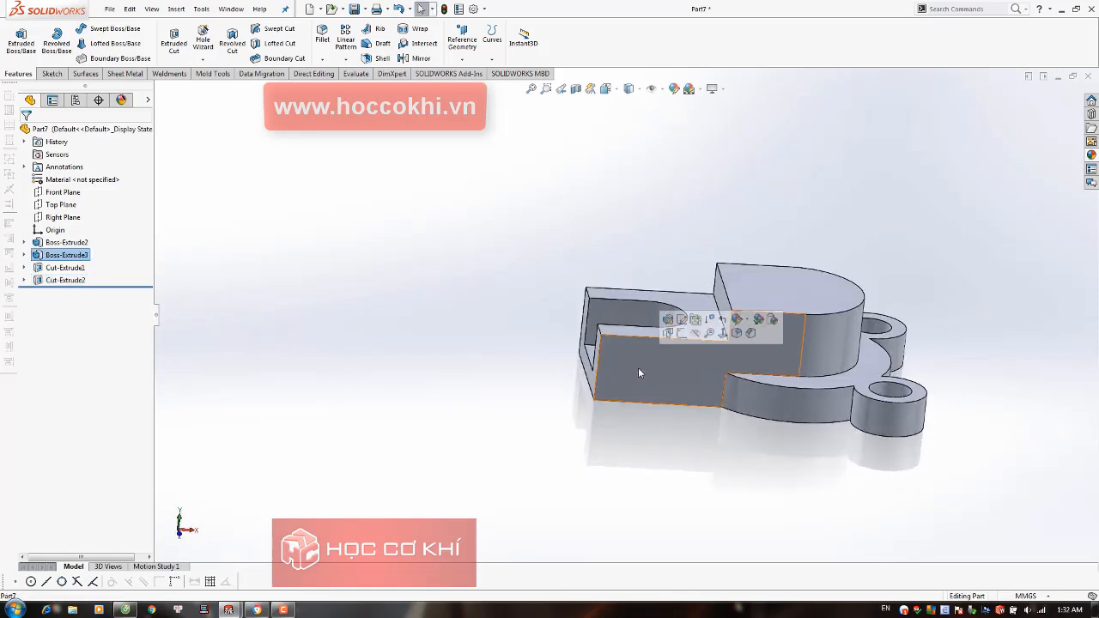
{"action": "left_click", "coordinate": [681, 333]}
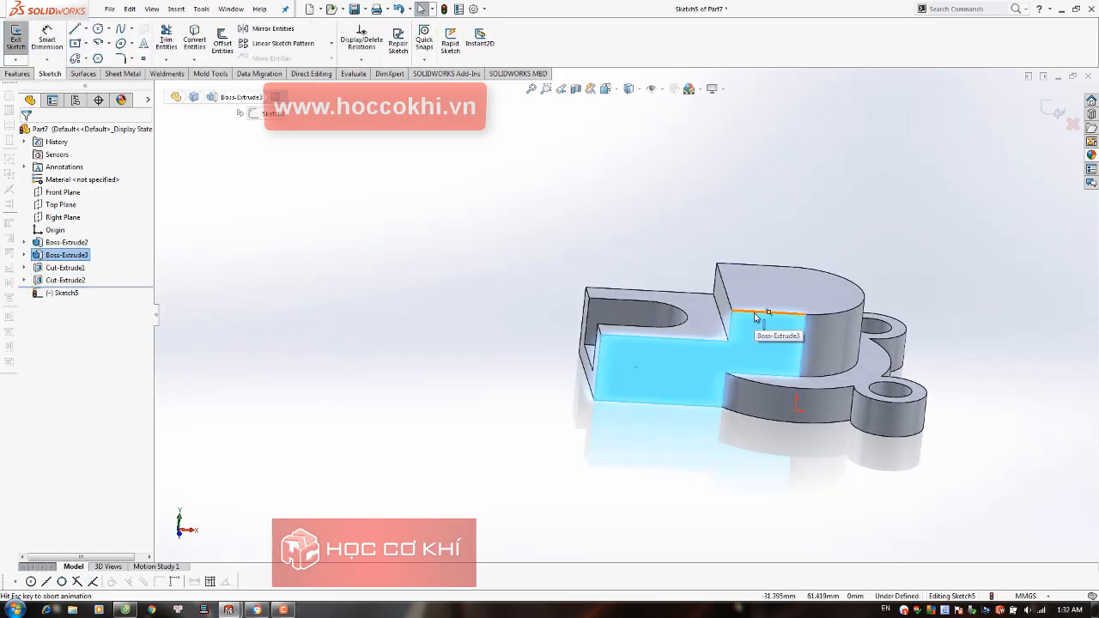
{"action": "right_click_drag", "start_coordinate": [341, 216], "coordinate": [391, 266]}
{"action": "left_click", "coordinate": [395, 325]}
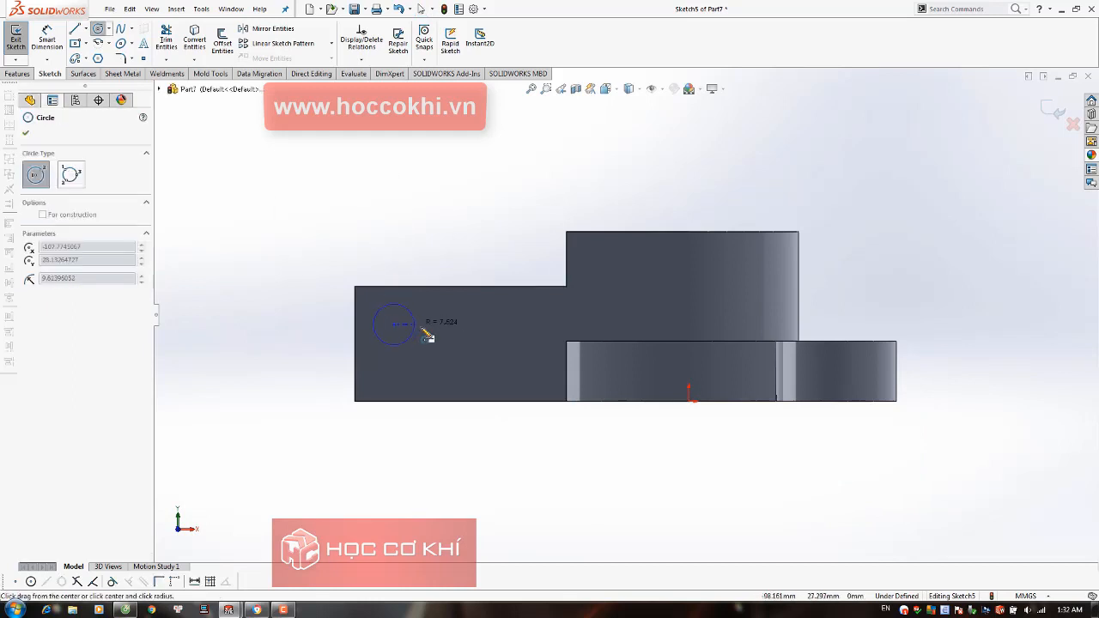
{"action": "left_click", "coordinate": [418, 330]}
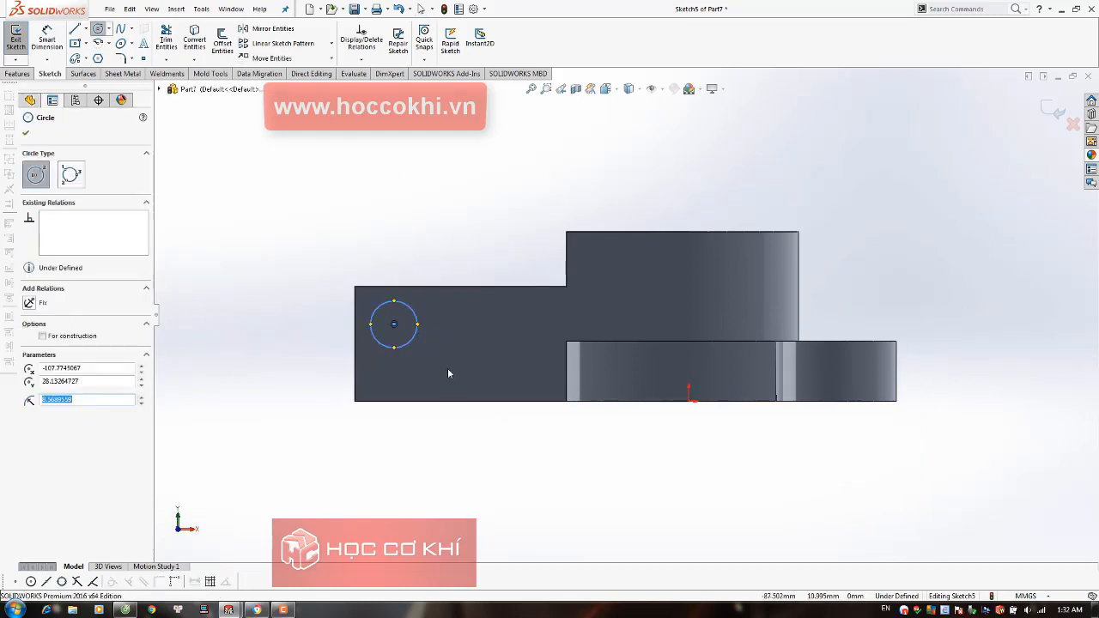
Check the cross hole's size in the PDF drawing and set the circle's diameter to 20 mm
{"action": "key", "text": "alt+Tab"}
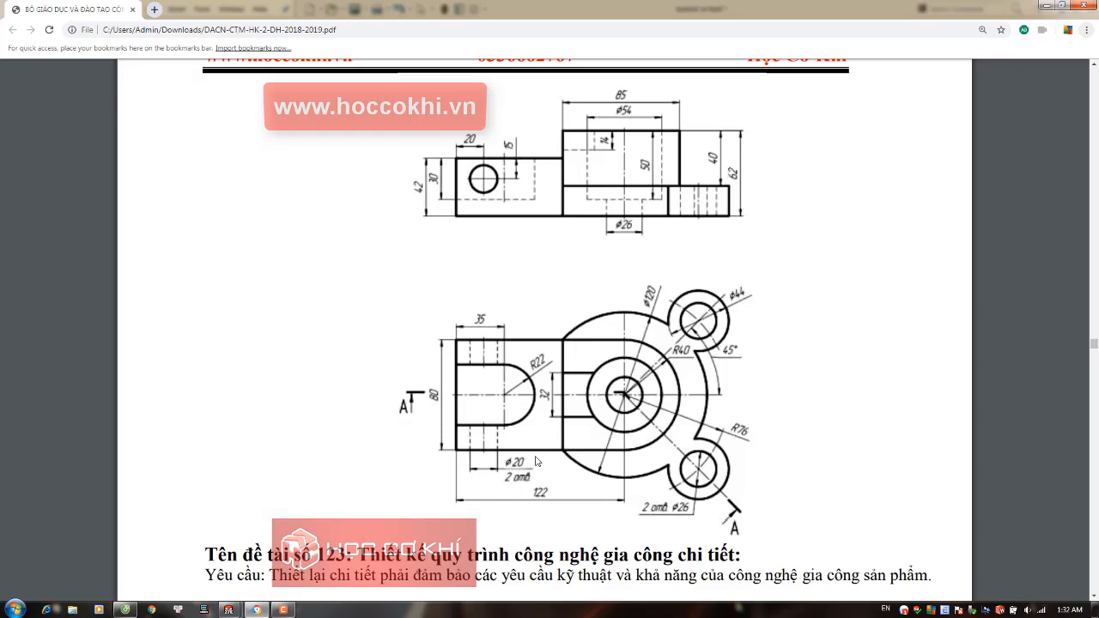
{"action": "key", "text": "alt+Tab"}
{"action": "right_click_drag", "start_coordinate": [426, 338], "coordinate": [443, 275]}
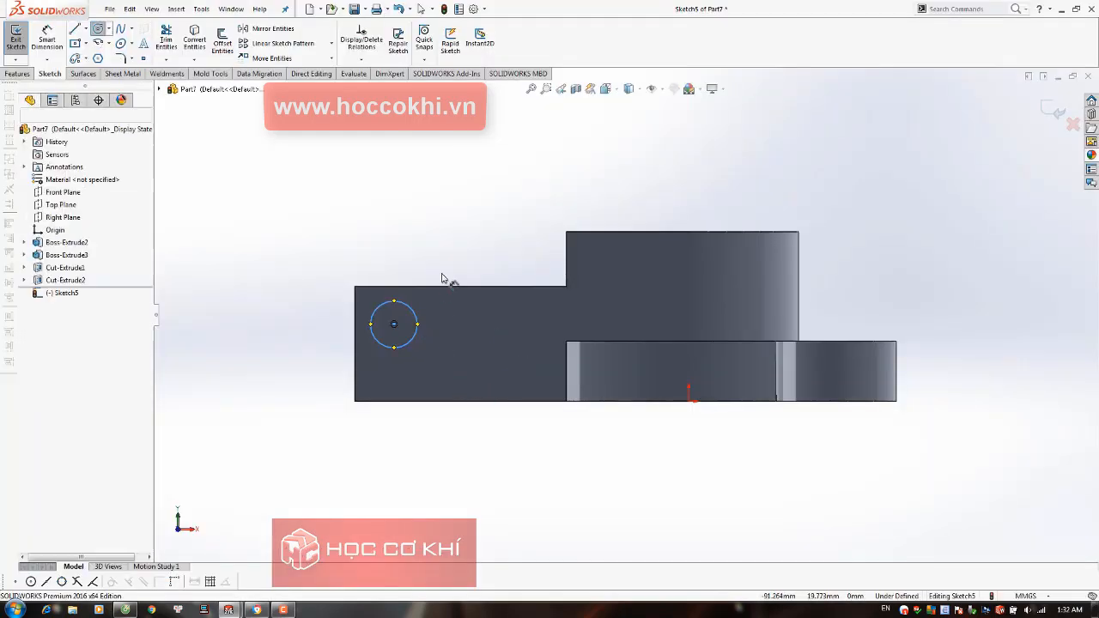
{"action": "left_click", "coordinate": [417, 326]}
{"action": "left_click", "coordinate": [441, 325]}
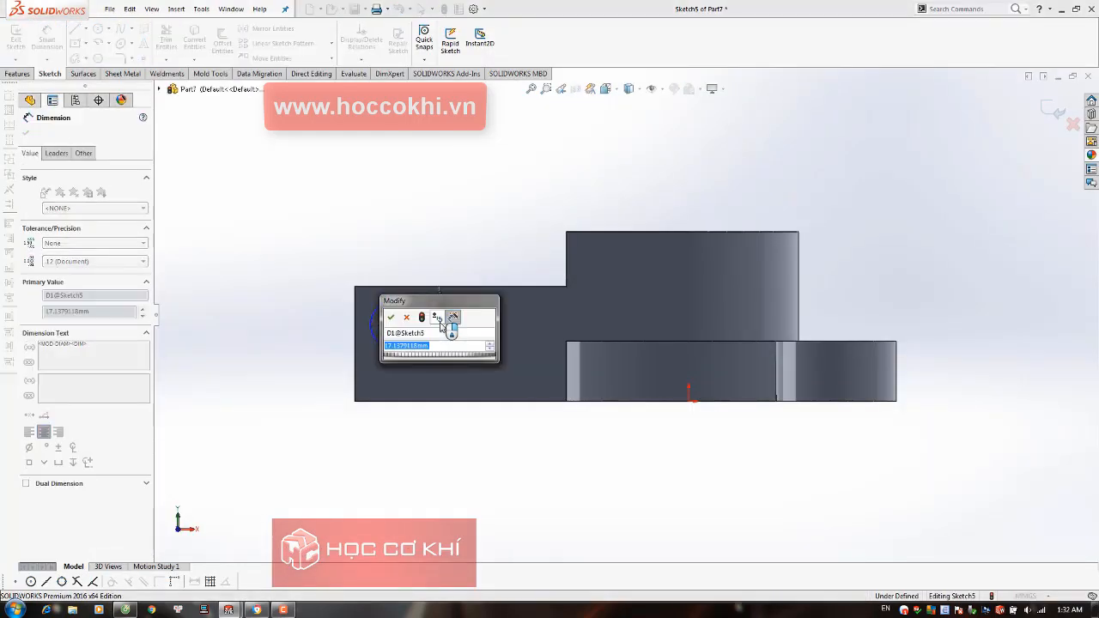
{"action": "type", "text": "20"}
{"action": "key", "text": "Return"}
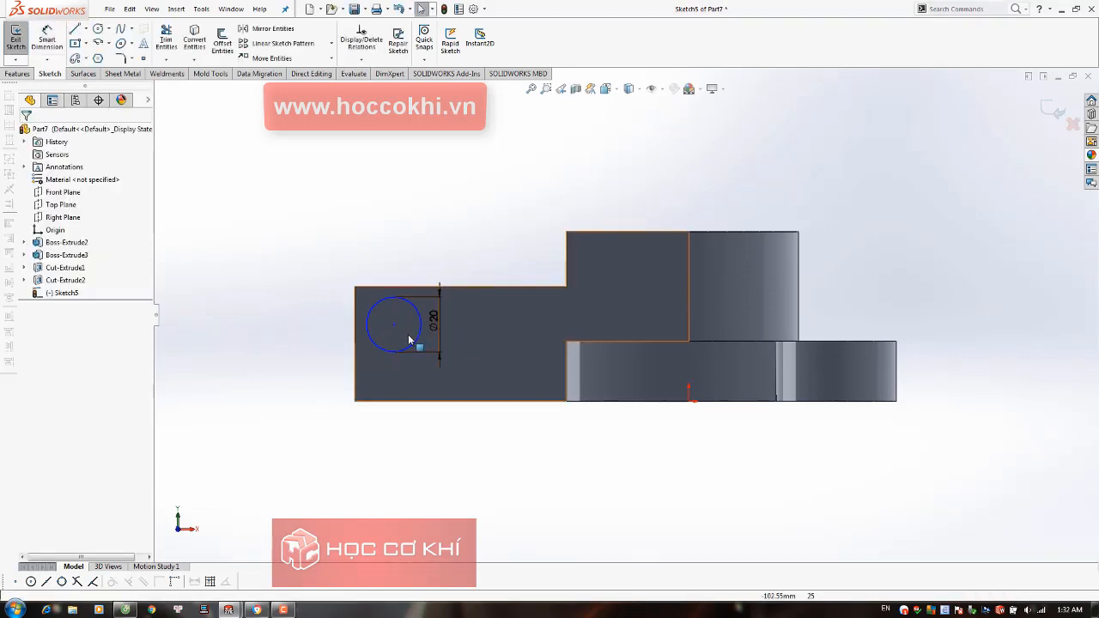
Check the hole's position in the PDF drawing and dimension its centre 15 mm below the lowered arm's upper edge
{"action": "key", "text": "alt+Tab"}
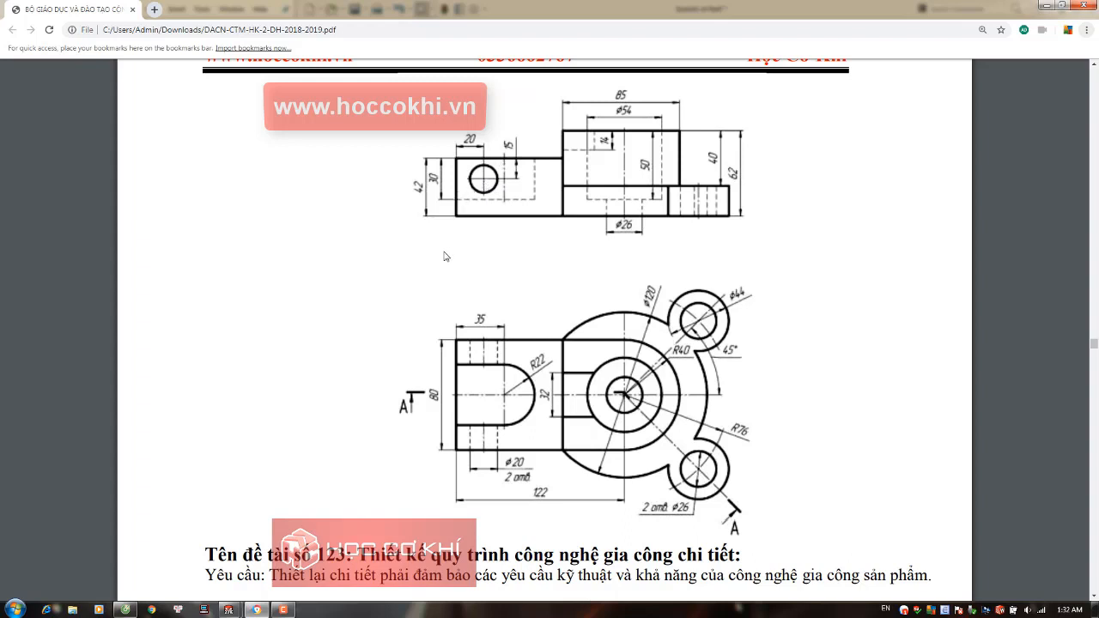
{"action": "key", "text": "alt+Tab"}
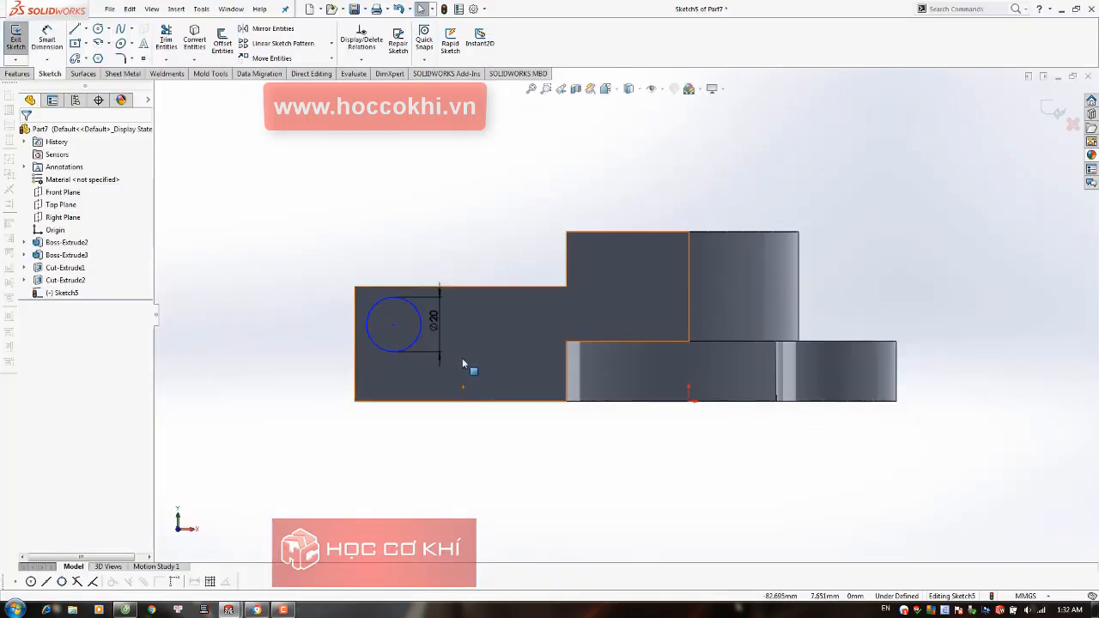
{"action": "left_click", "coordinate": [395, 327]}
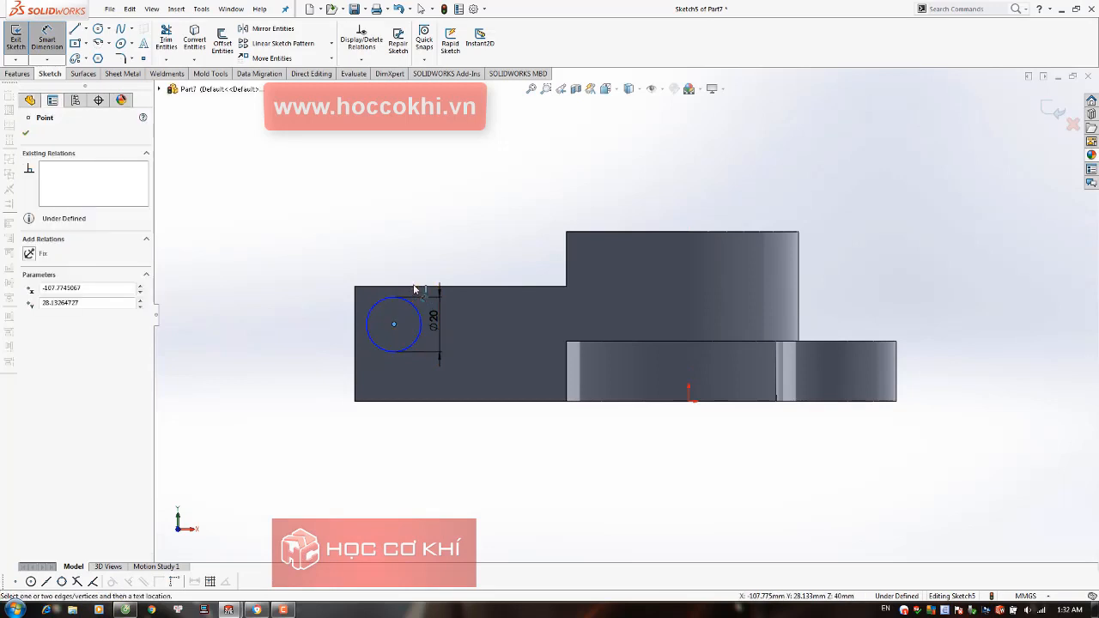
{"action": "left_click", "coordinate": [417, 286]}
{"action": "left_click", "coordinate": [432, 260]}
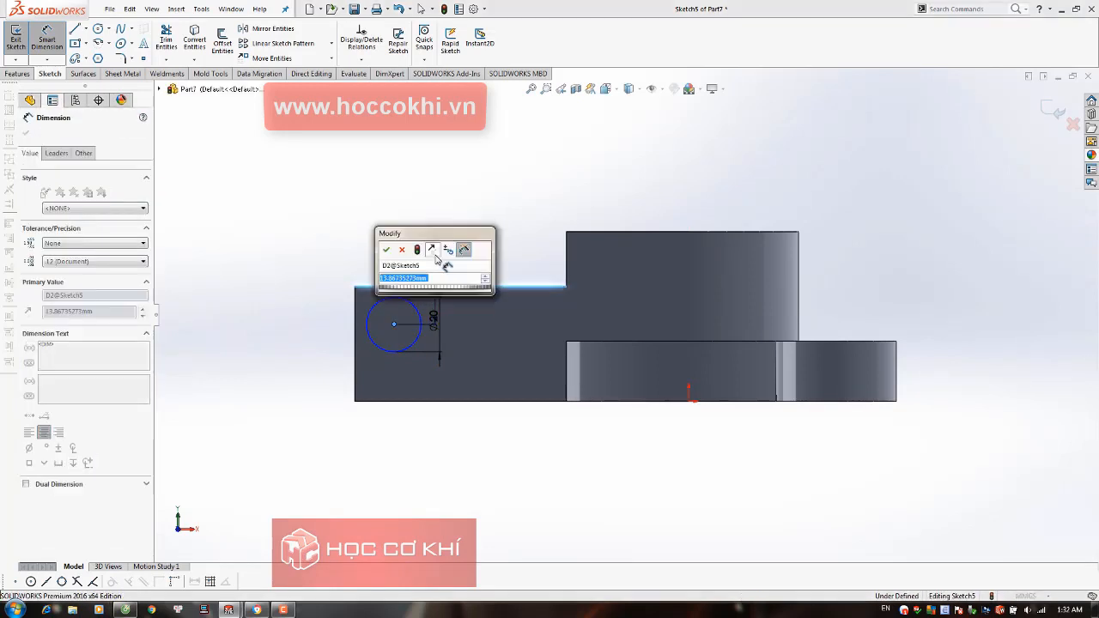
{"action": "type", "text": "15"}
{"action": "key", "text": "Return"}
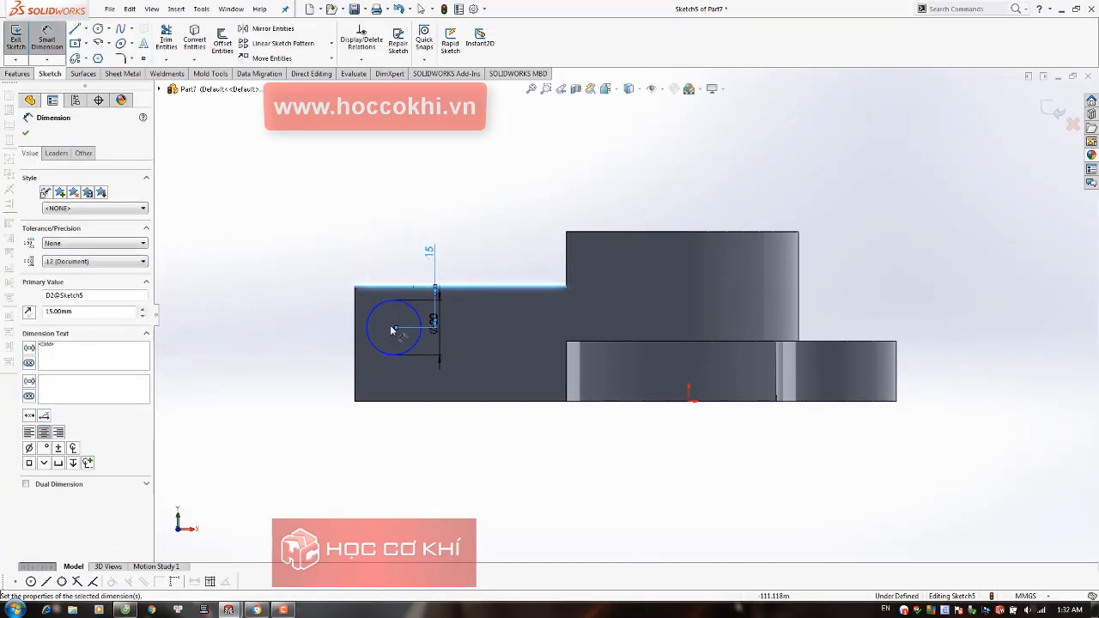
Dimension the circle's centre 20 mm from the arm's outer end edge
{"action": "left_click", "coordinate": [394, 328]}
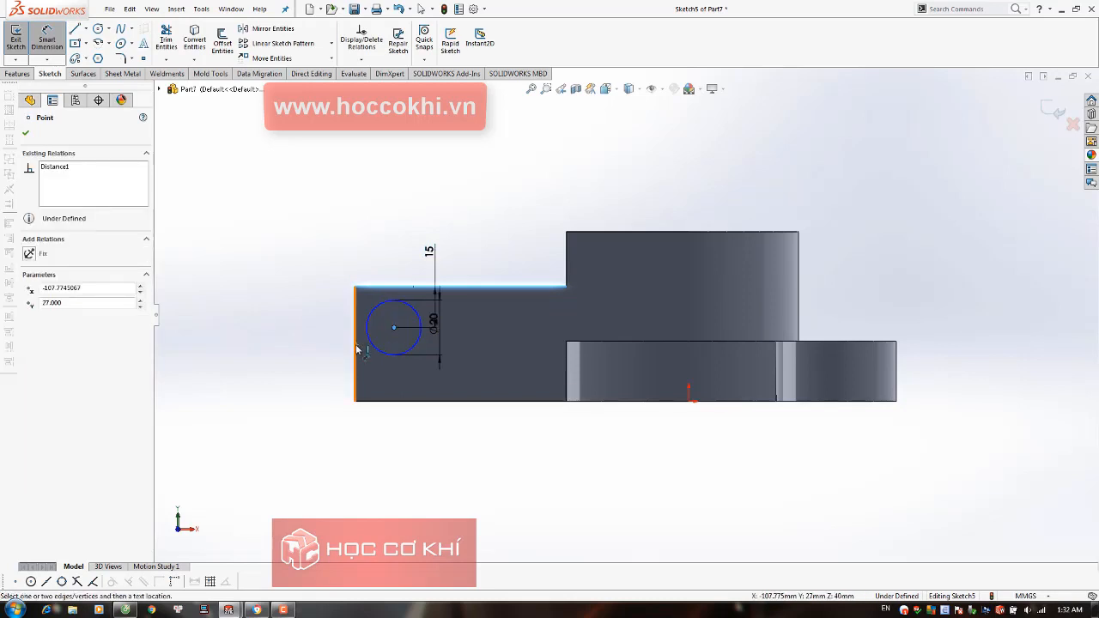
{"action": "left_click", "coordinate": [357, 349]}
{"action": "left_click", "coordinate": [307, 359]}
{"action": "key", "text": "Return"}
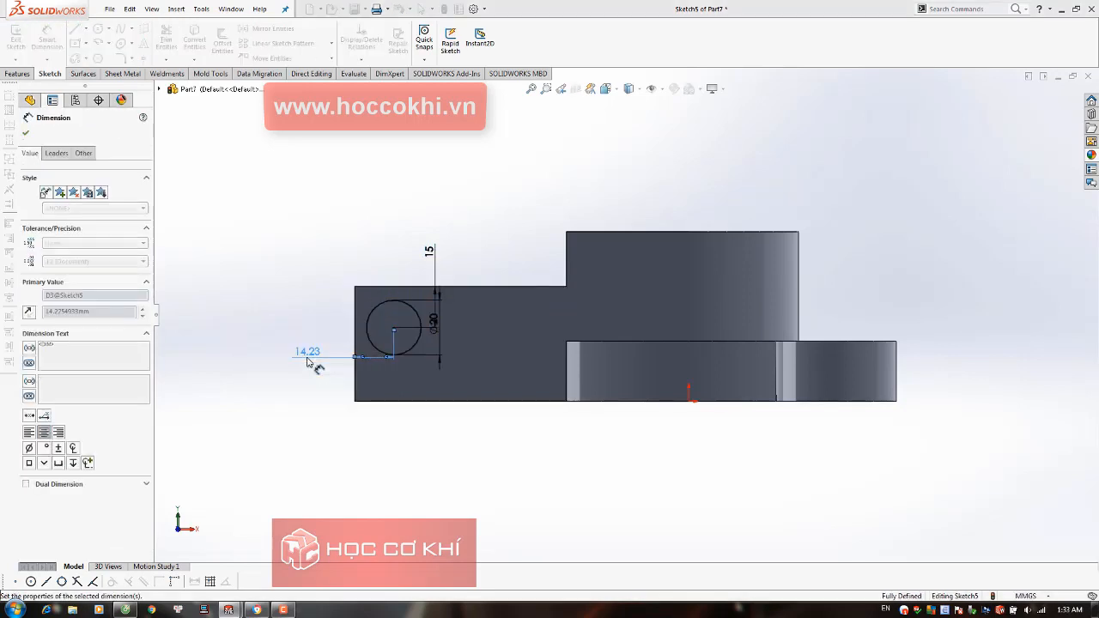
{"action": "left_click", "coordinate": [24, 134]}
Cut the 20 mm circle through all of the arm with Extruded Cut
{"action": "left_click", "coordinate": [18, 74]}
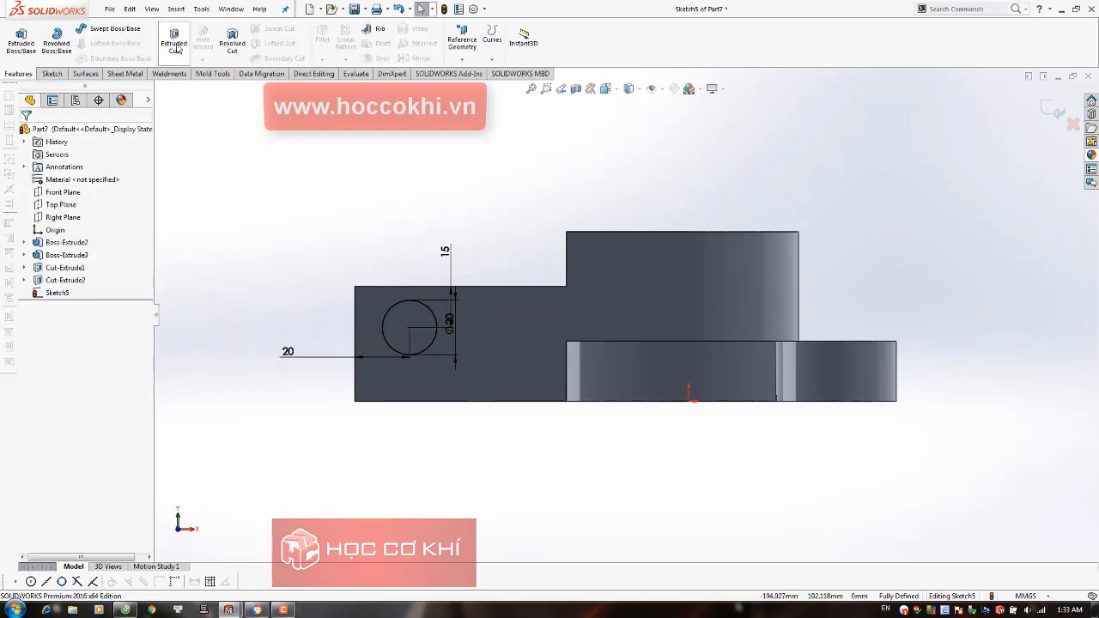
{"action": "left_click", "coordinate": [174, 39]}
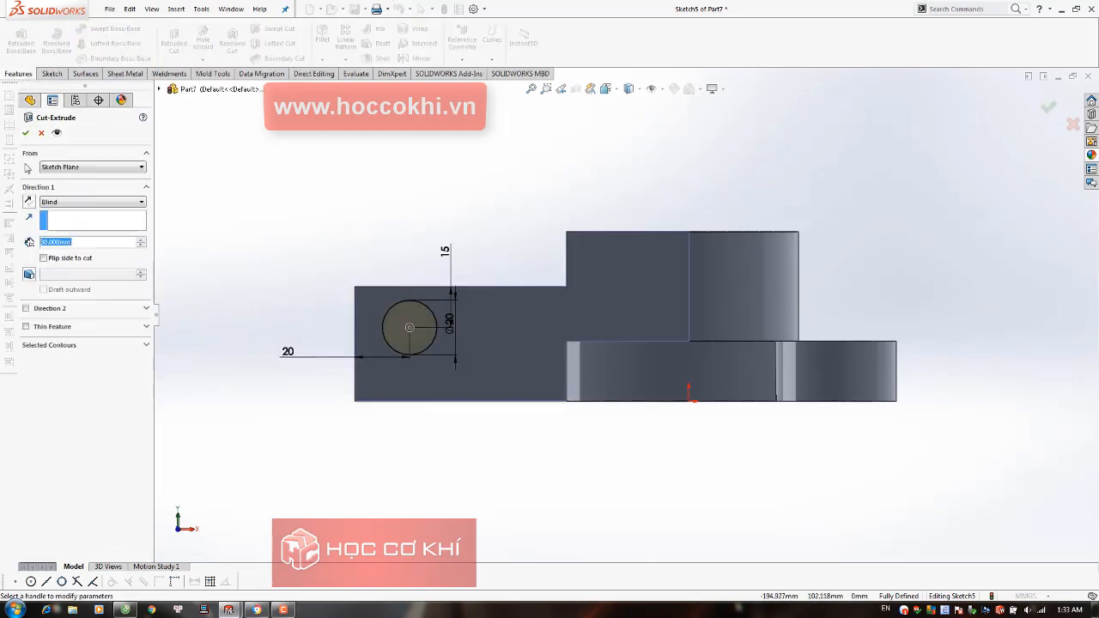
{"action": "left_click", "coordinate": [60, 201]}
{"action": "left_click", "coordinate": [60, 216]}
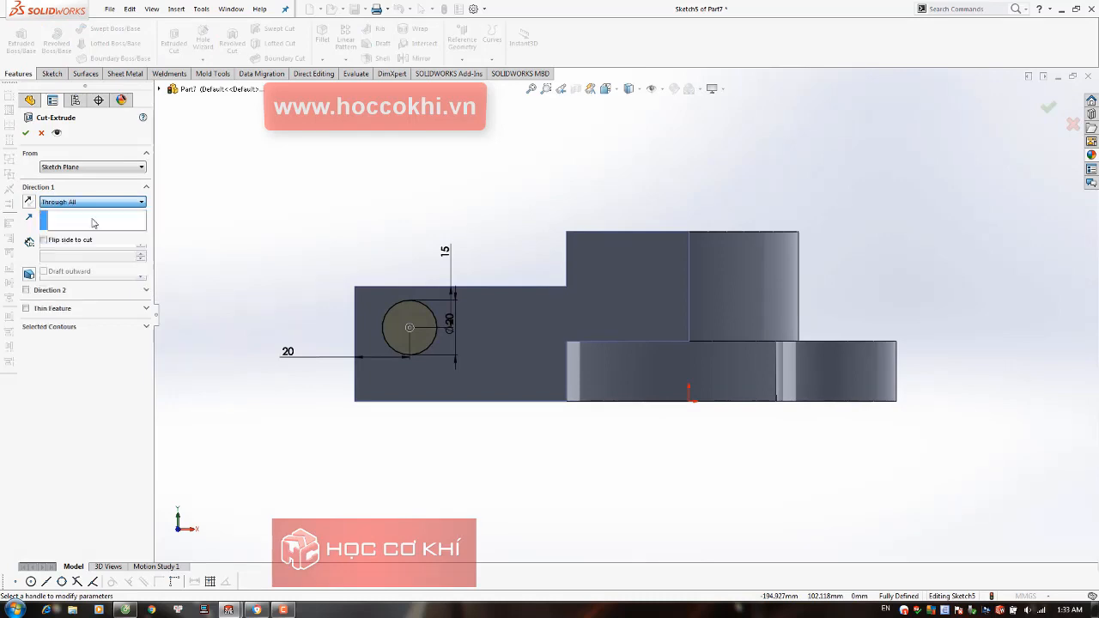
{"action": "middle_click_drag", "start_coordinate": [333, 200], "coordinate": [299, 292]}
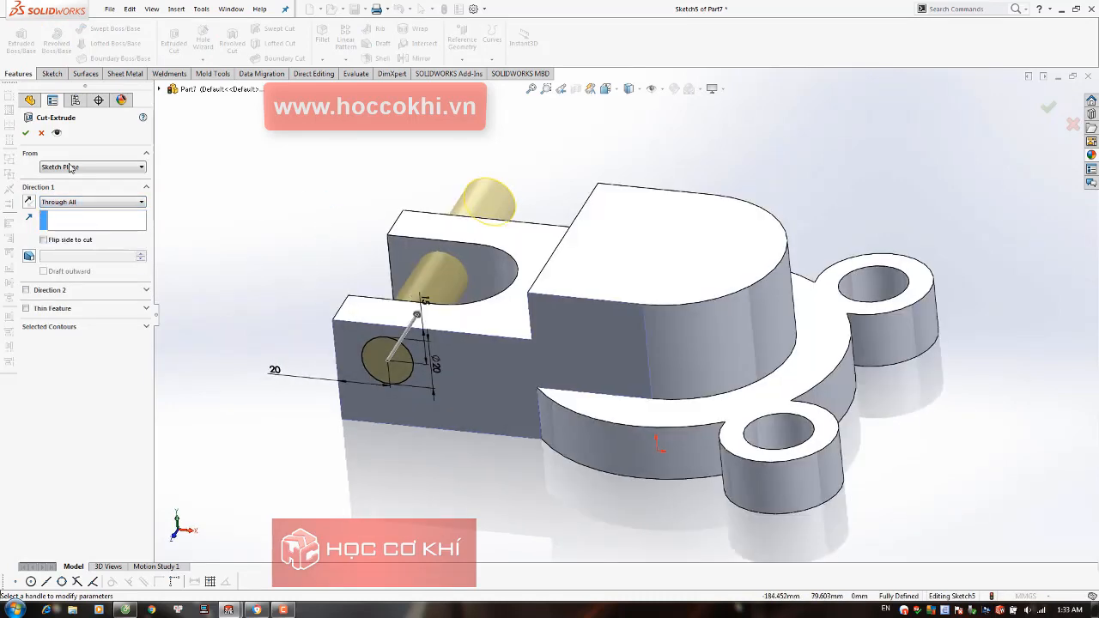
{"action": "left_click", "coordinate": [26, 134]}
Start a sketch on the raised block's top face, following the PDF drawing, and draw a circle about 66 mm in diameter centred on the origin
{"action": "mouse_move", "coordinate": [380, 275]}
{"action": "middle_mouse_down"}
{"action": "mouse_move", "coordinate": [395, 233]}
{"action": "mouse_move", "coordinate": [413, 257]}
{"action": "middle_mouse_up"}
{"action": "key", "text": "alt+Tab"}
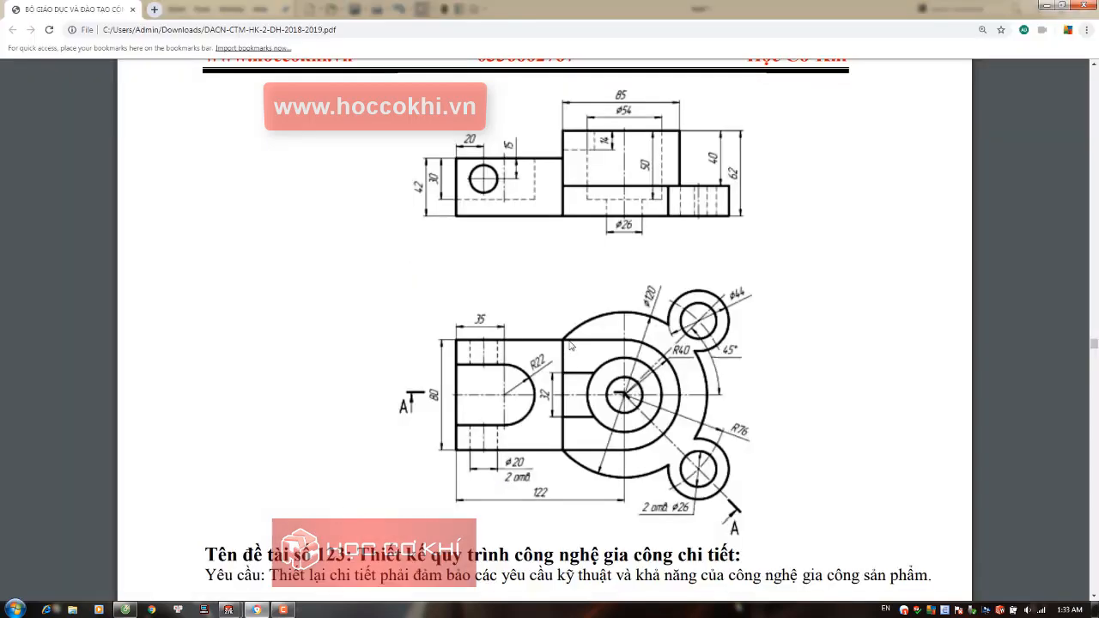
{"action": "key", "text": "alt+Tab"}
{"action": "left_click", "coordinate": [658, 245]}
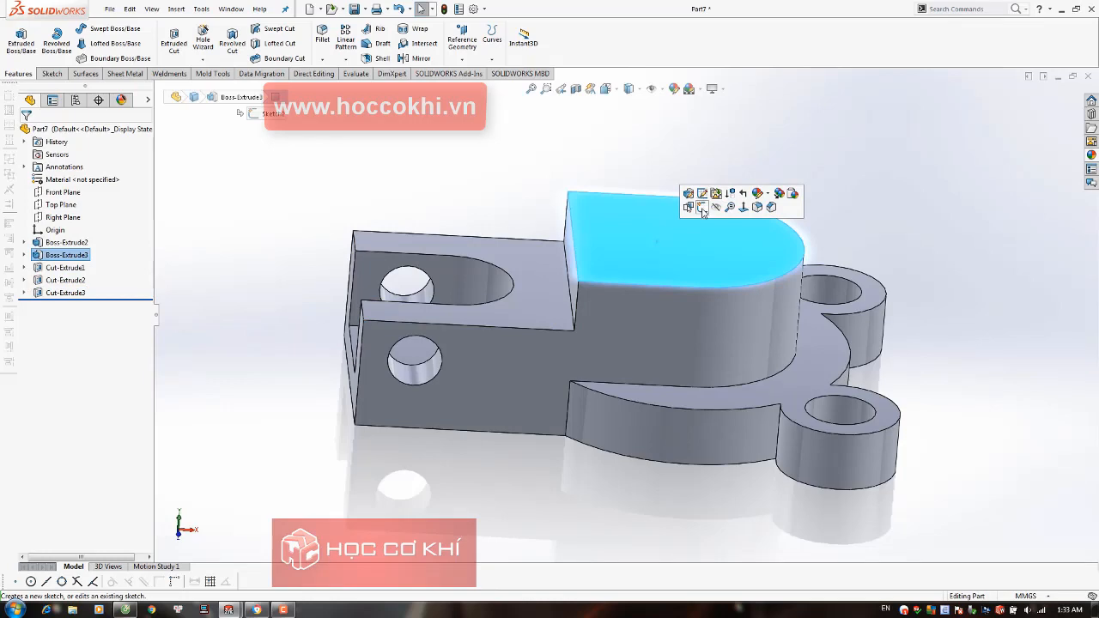
{"action": "left_click", "coordinate": [702, 208]}
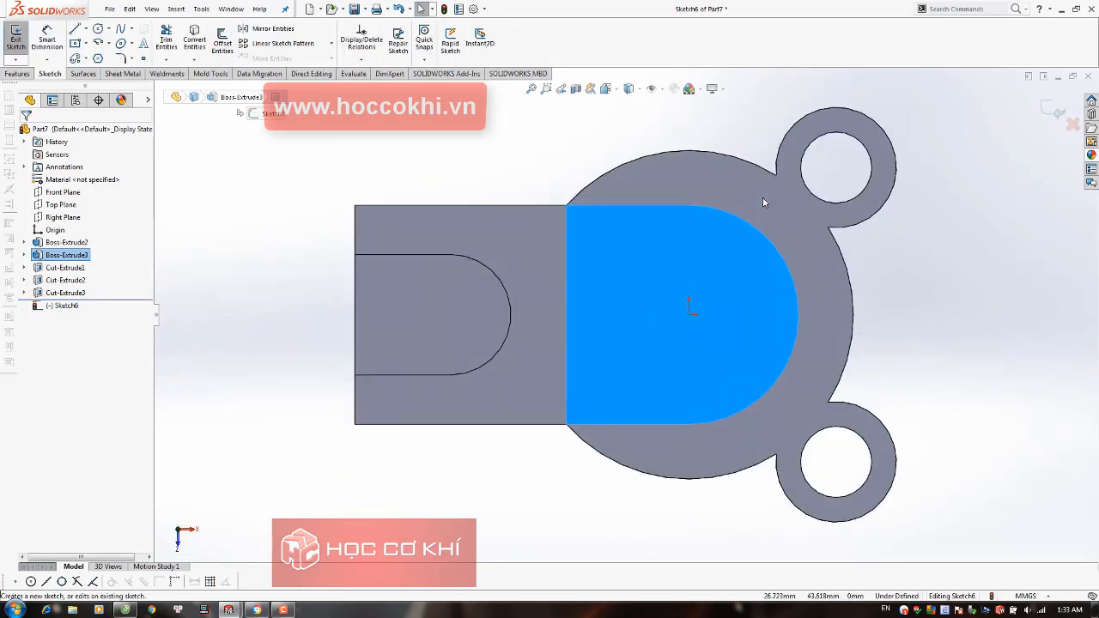
{"action": "key", "text": "alt+Tab"}
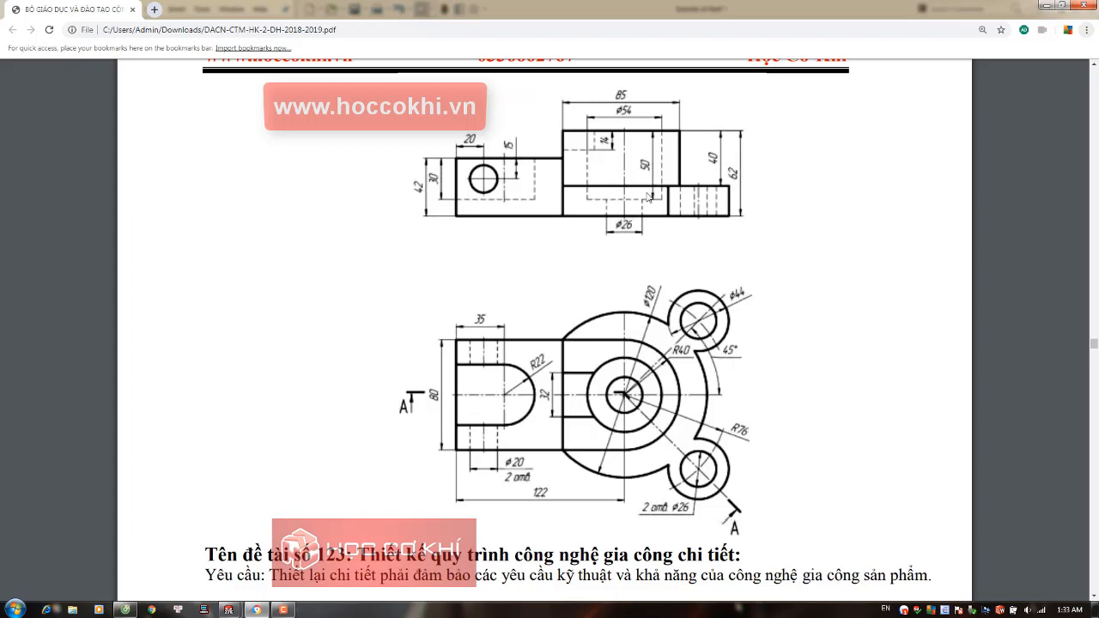
{"action": "key", "text": "alt+Tab"}
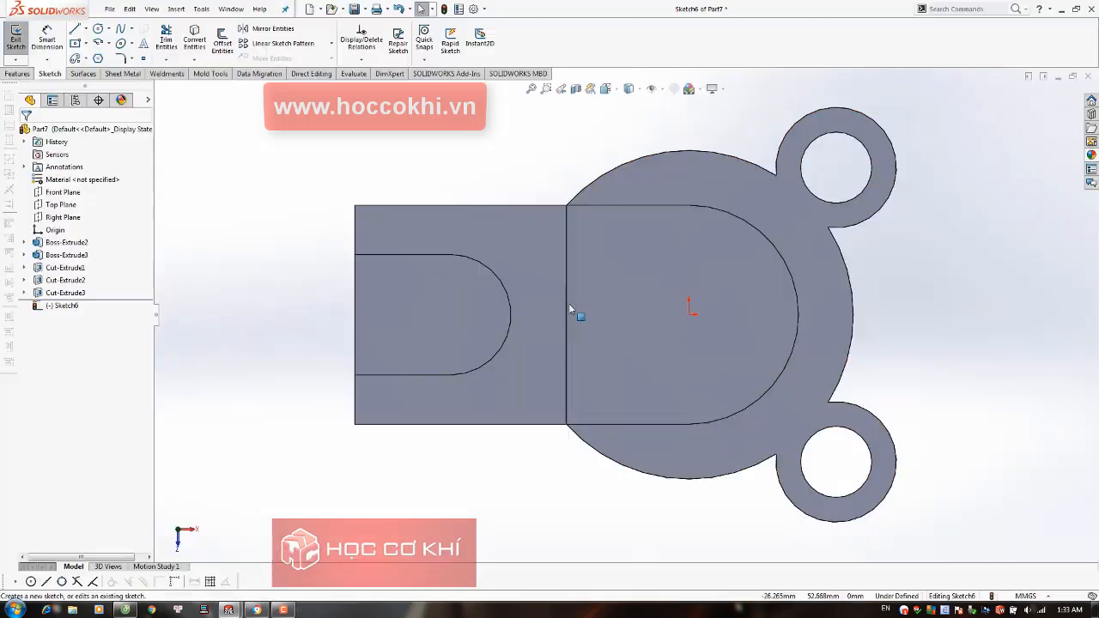
{"action": "right_click_drag", "start_coordinate": [593, 307], "coordinate": [665, 305]}
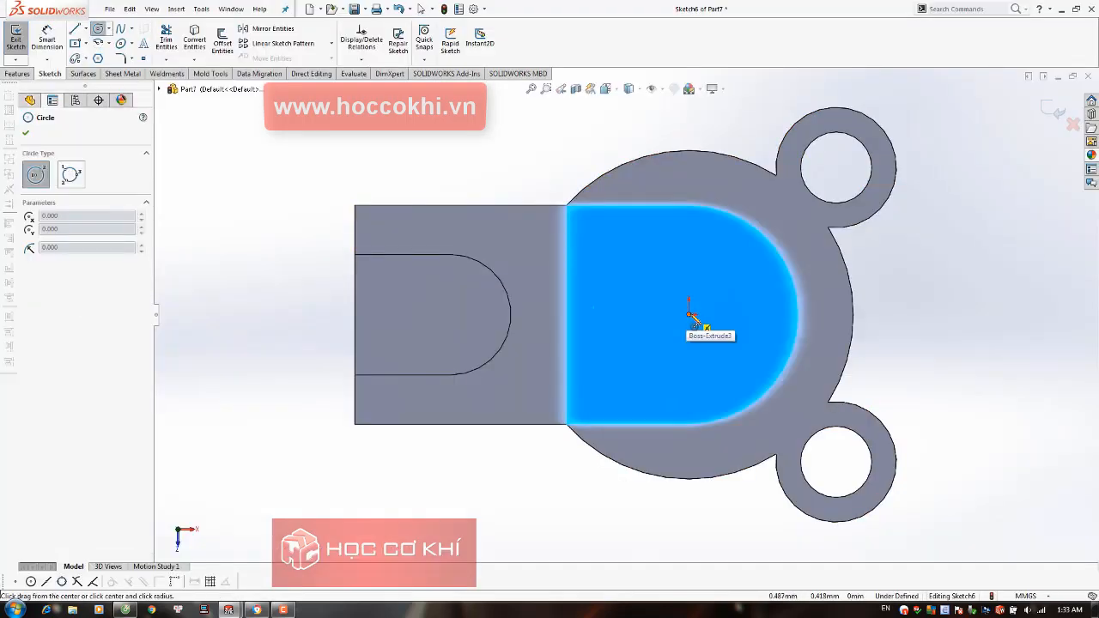
{"action": "left_click", "coordinate": [688, 314]}
{"action": "left_click", "coordinate": [761, 368]}
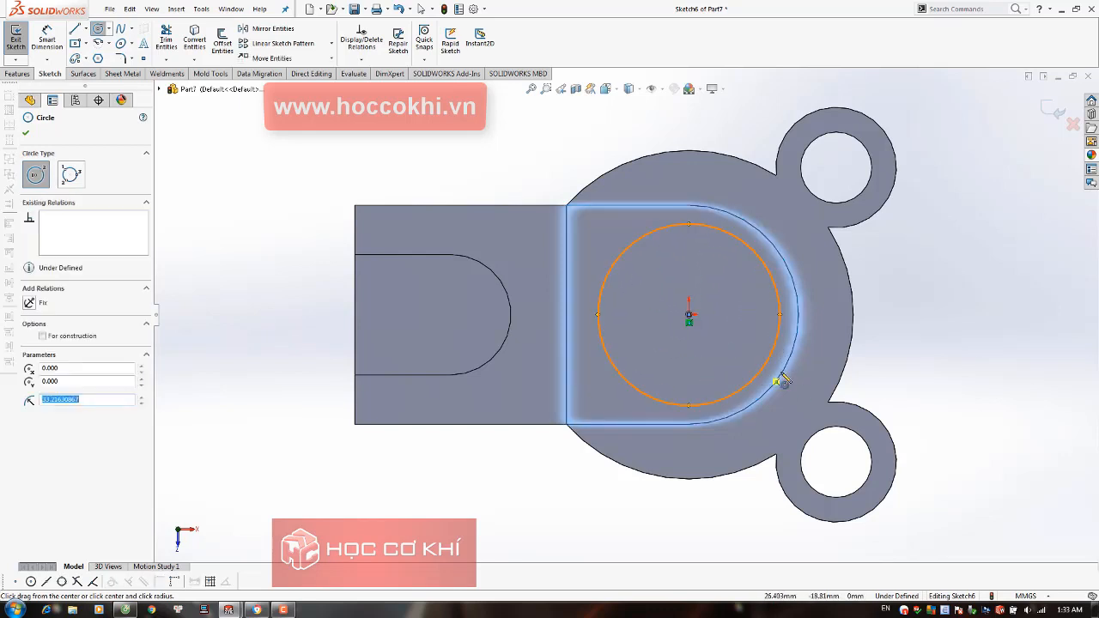
{"action": "key", "text": "Escape"}
Set the diameter of the circle on the raised block to 54 mm
{"action": "right_click_drag", "start_coordinate": [800, 291], "coordinate": [798, 257]}
{"action": "left_click", "coordinate": [780, 313]}
{"action": "left_click", "coordinate": [836, 311]}
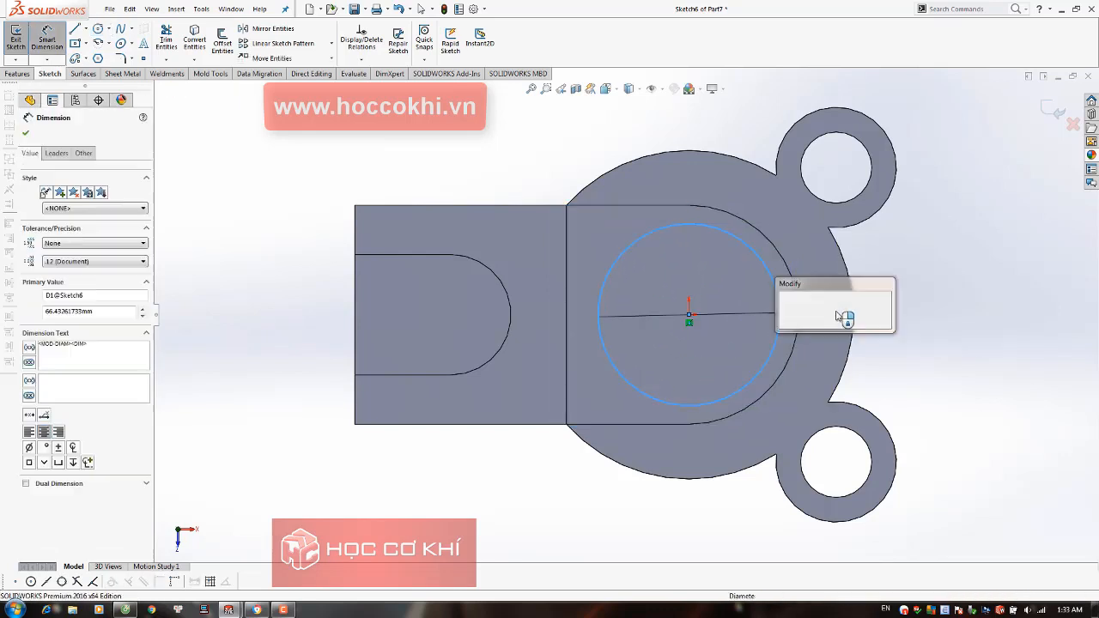
{"action": "type", "text": "54"}
{"action": "key", "text": "Return"}
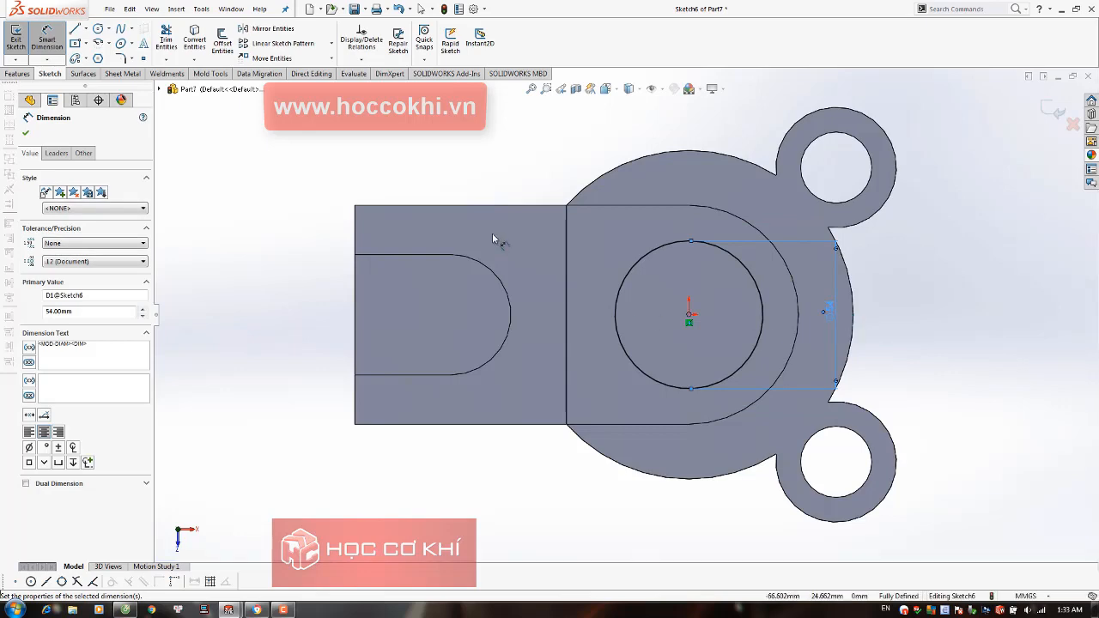
{"action": "left_click", "coordinate": [26, 134]}
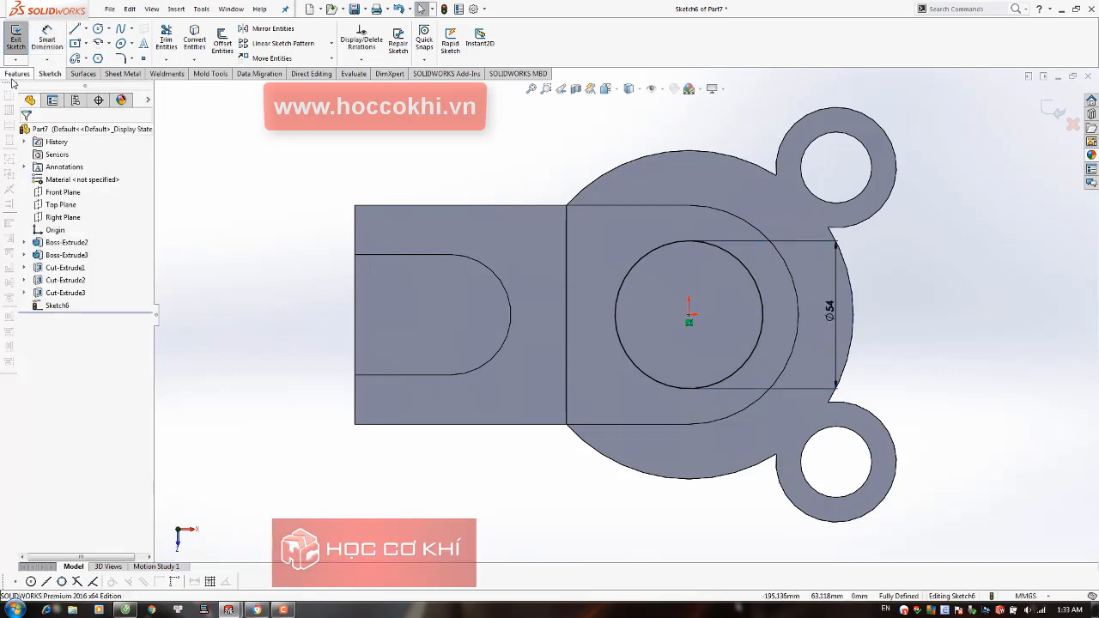
Check the bore's depth in the PDF drawing and cut the 54 mm circle 50 mm deep as a blind Extruded Cut
{"action": "left_click", "coordinate": [16, 73]}
{"action": "left_click", "coordinate": [174, 41]}
{"action": "key", "text": "alt+Tab"}
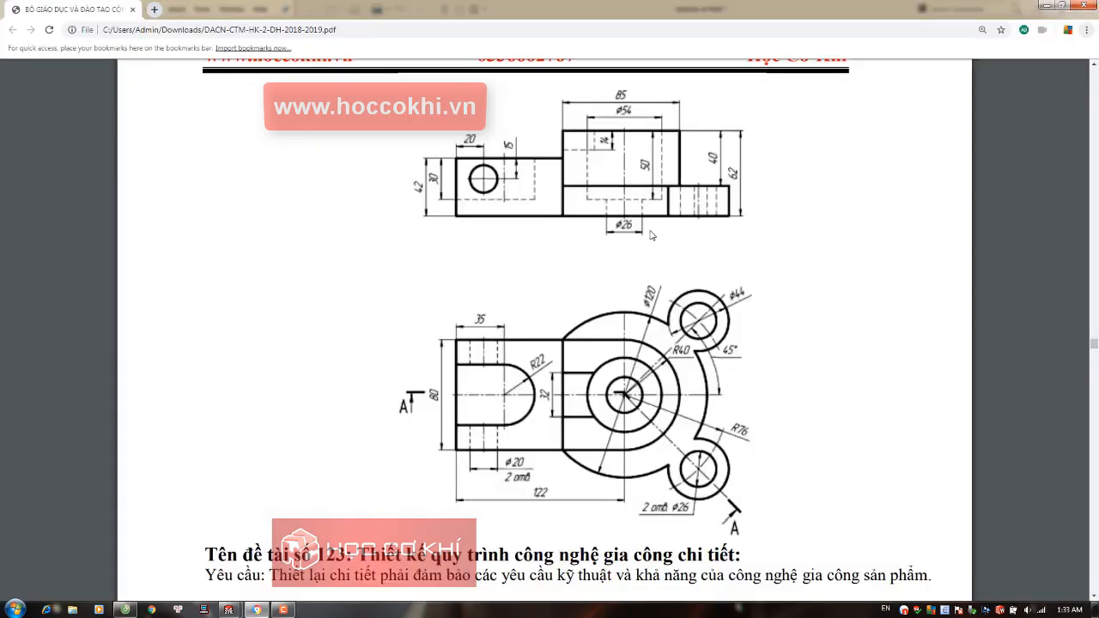
{"action": "key", "text": "alt+Tab"}
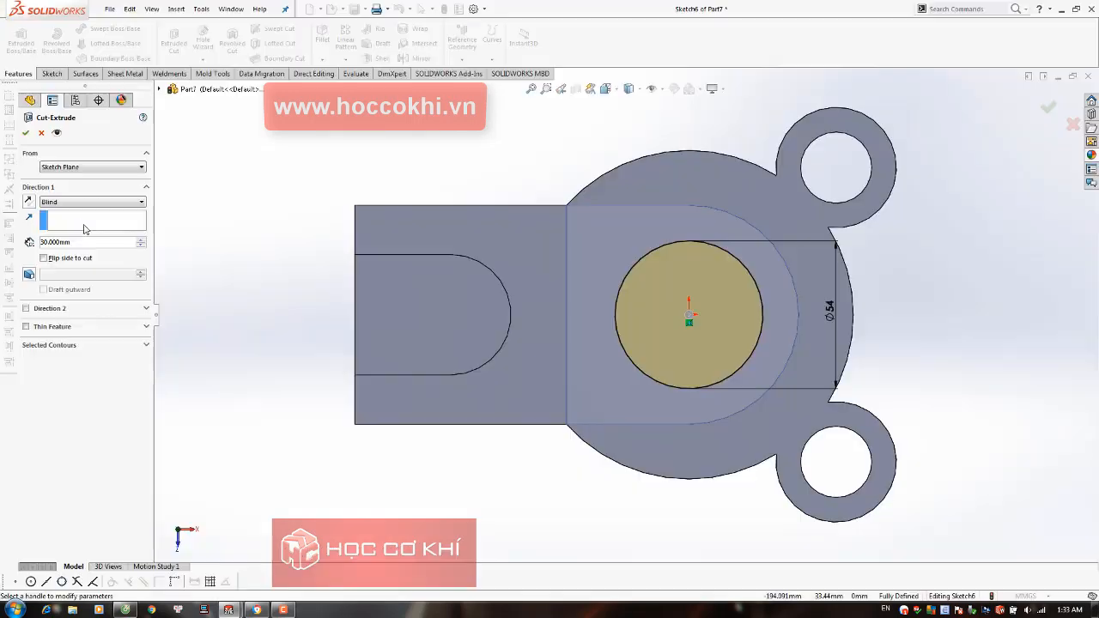
{"action": "type", "text": "50"}
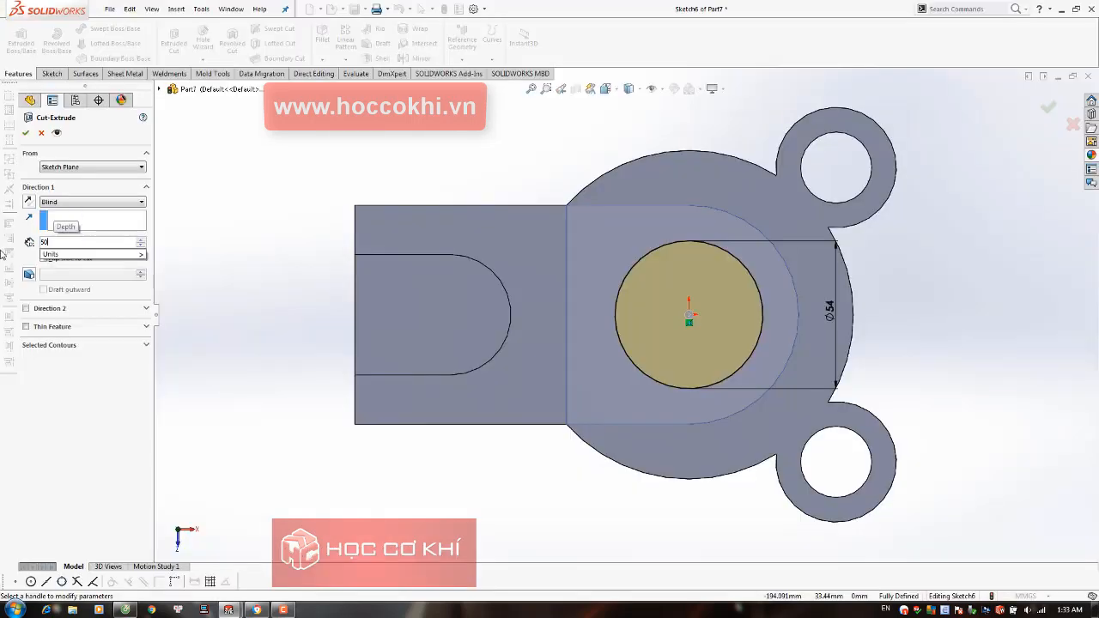
{"action": "key", "text": "Return"}
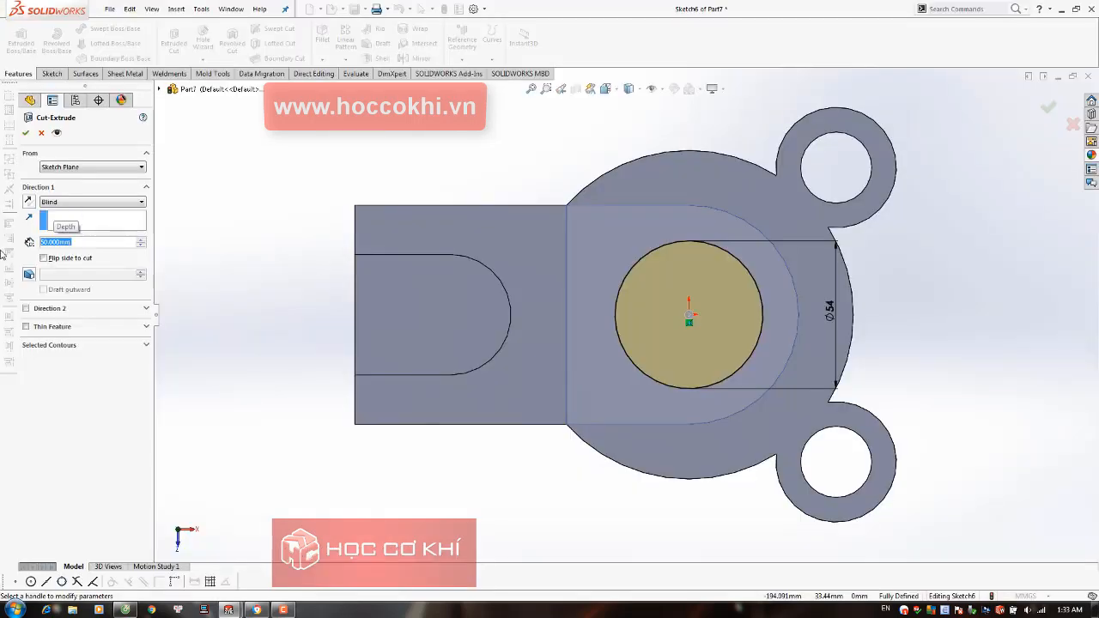
{"action": "left_click", "coordinate": [25, 134]}
Start a sketch on the bore's floor, following the PDF drawing, and draw a circle about 19 mm in diameter centred on the origin
{"action": "middle_click_drag", "start_coordinate": [633, 385], "coordinate": [631, 285]}
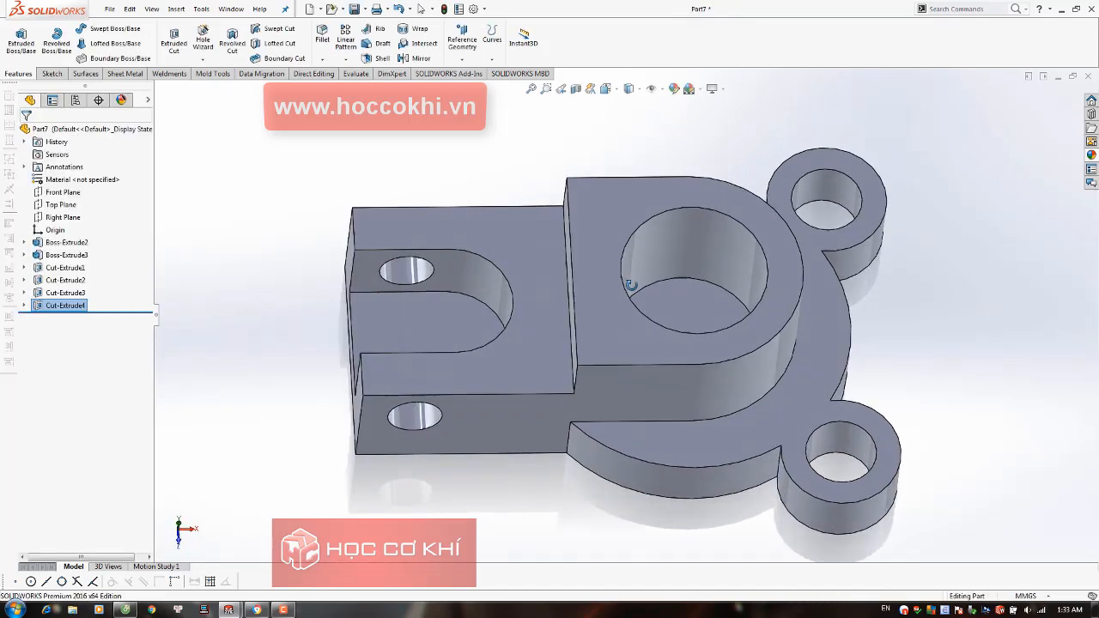
{"action": "left_click", "coordinate": [689, 311]}
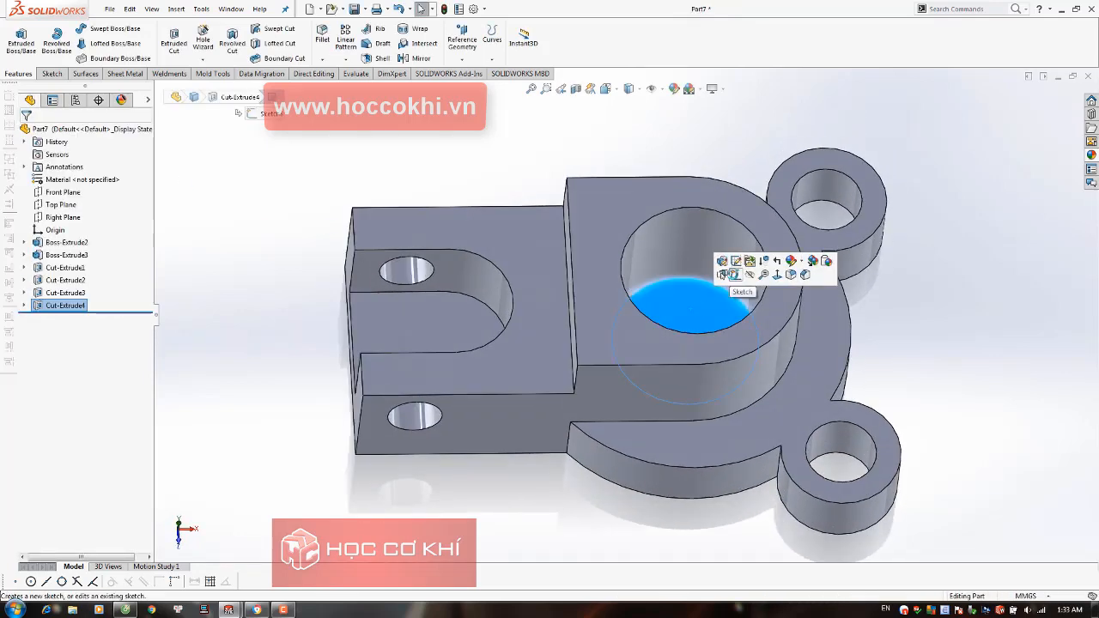
{"action": "left_click", "coordinate": [734, 274]}
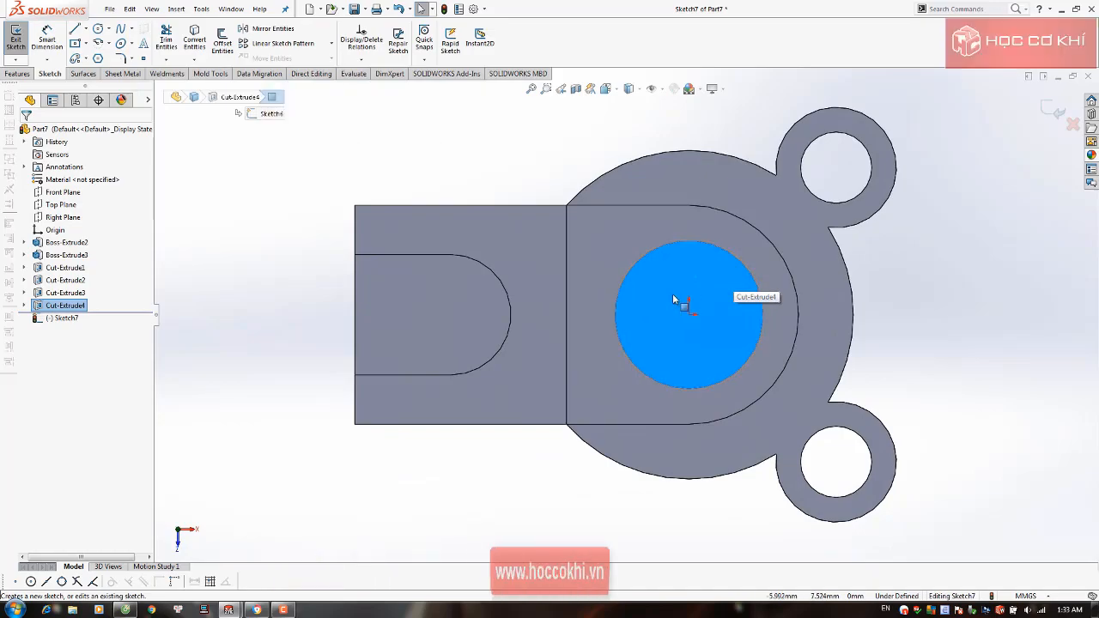
{"action": "key", "text": "alt+Tab"}
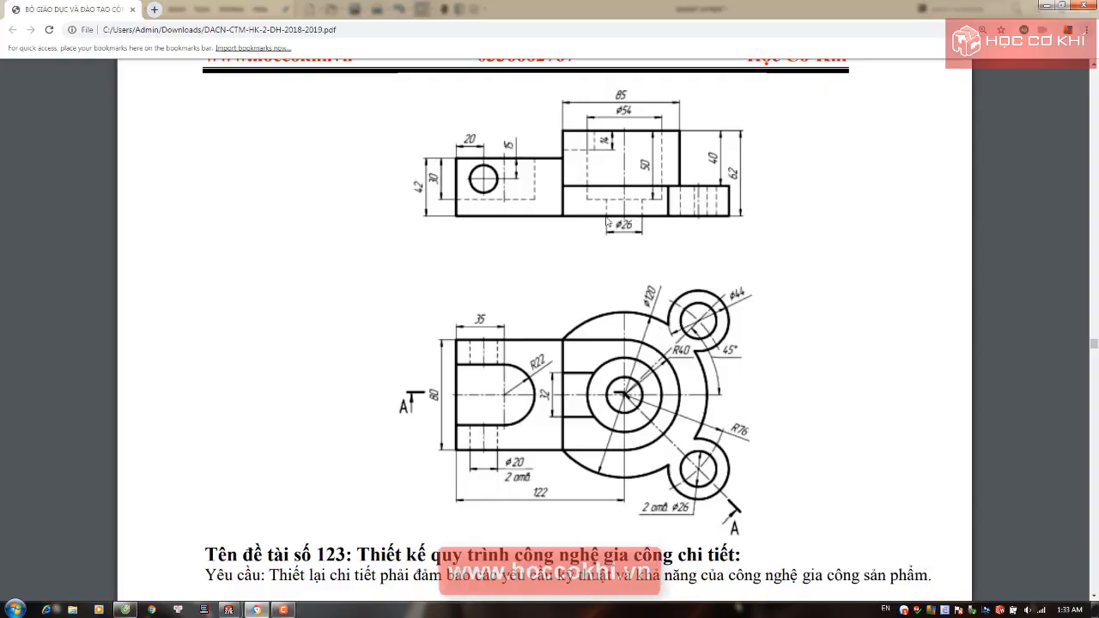
{"action": "key", "text": "alt+Tab"}
{"action": "right_click_drag", "start_coordinate": [648, 290], "coordinate": [731, 277]}
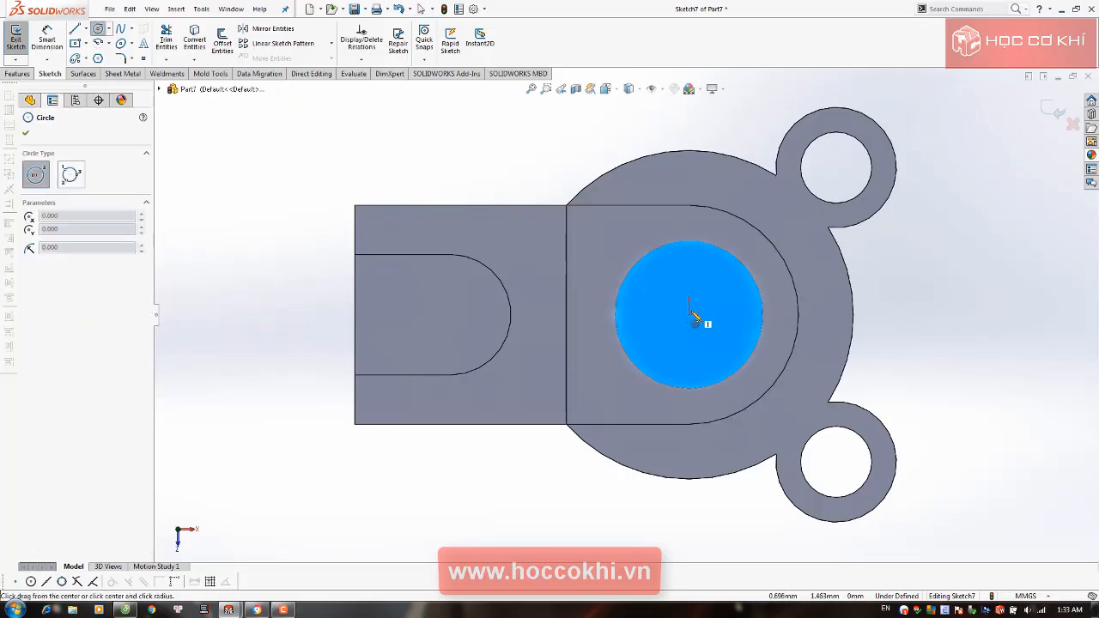
{"action": "left_click", "coordinate": [688, 314]}
{"action": "left_click", "coordinate": [713, 322]}
{"action": "key", "text": "Escape"}
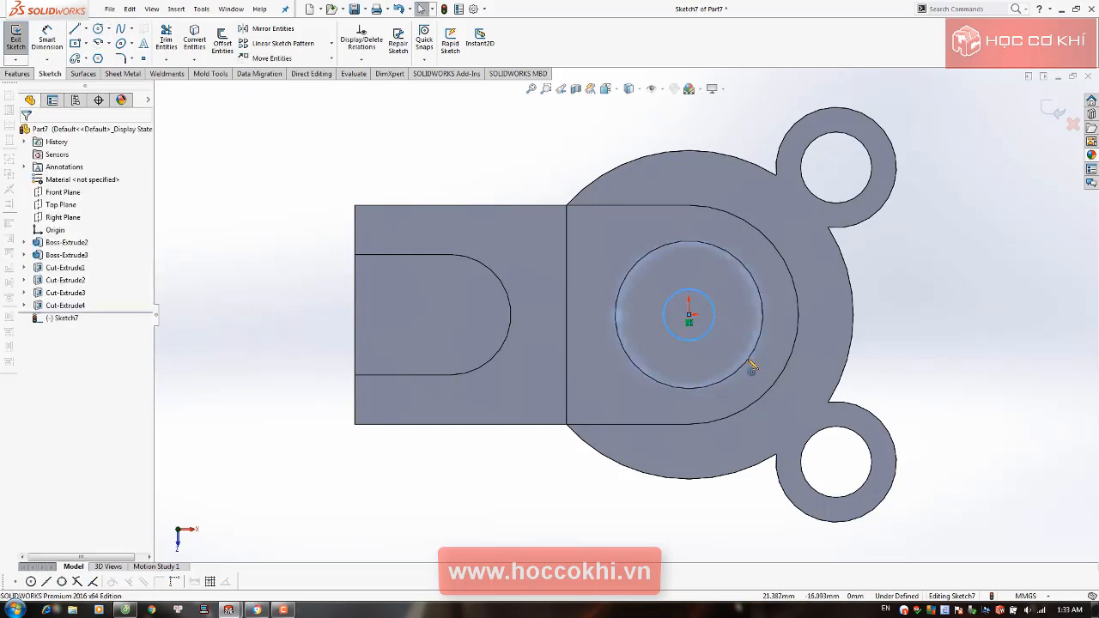
Set the diameter of the circle on the bore's floor to 26 mm
{"action": "right_click_drag", "start_coordinate": [748, 365], "coordinate": [732, 296]}
{"action": "left_click", "coordinate": [714, 314]}
{"action": "left_click", "coordinate": [734, 320]}
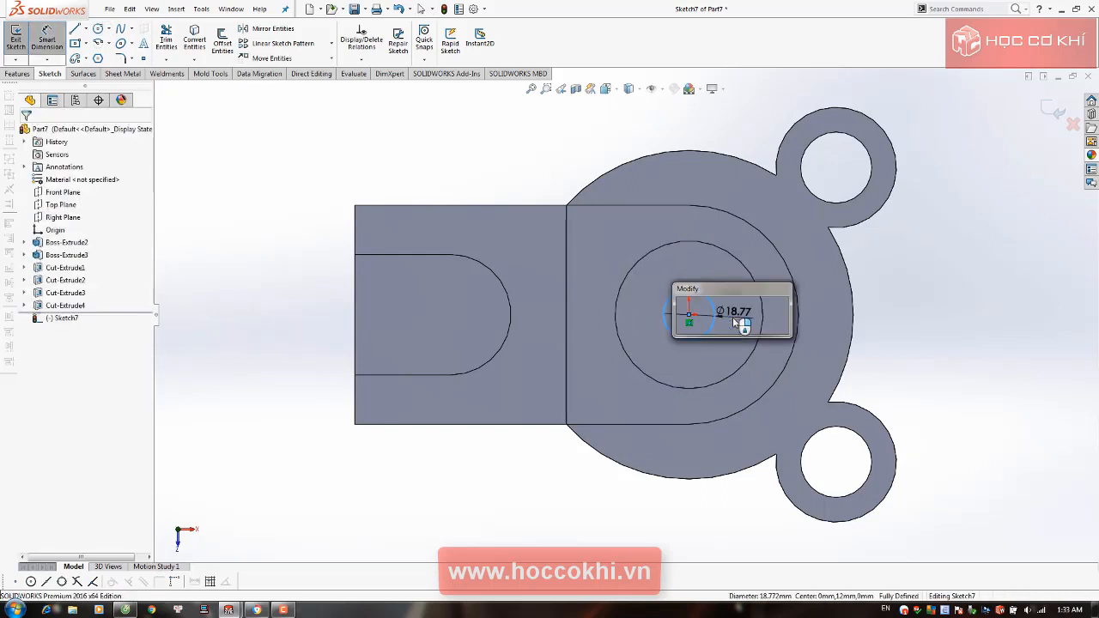
{"action": "type", "text": "26"}
{"action": "key", "text": "Return"}
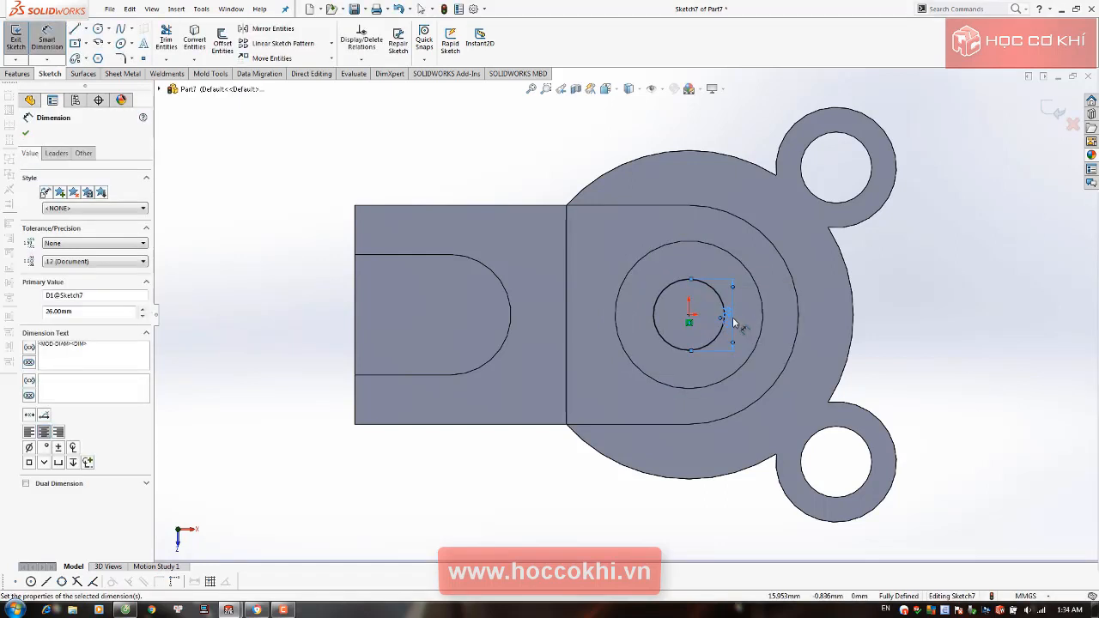
{"action": "left_click", "coordinate": [26, 135]}
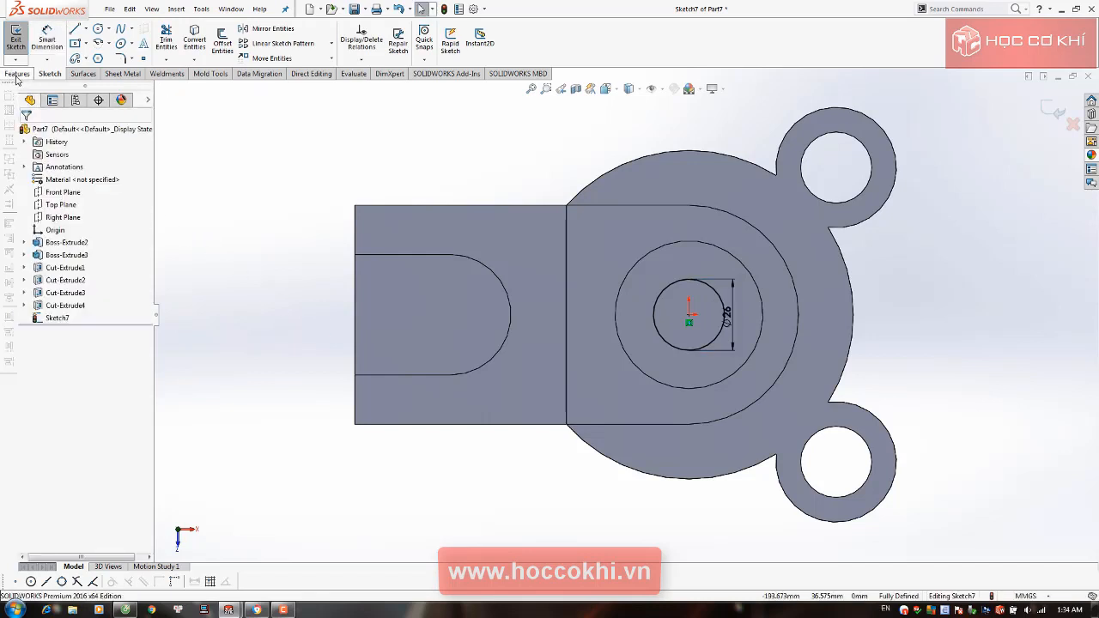
Cut the 26 mm circle through all of the bore's floor with Extruded Cut
{"action": "left_click", "coordinate": [16, 75]}
{"action": "left_click", "coordinate": [174, 45]}
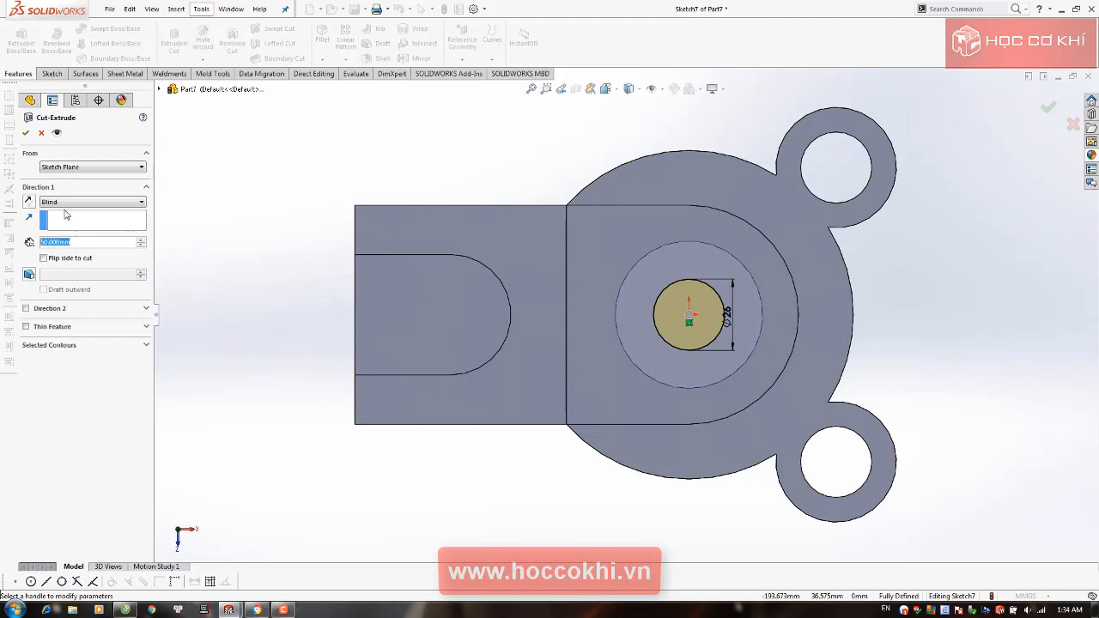
{"action": "left_click", "coordinate": [73, 203]}
{"action": "left_click", "coordinate": [70, 216]}
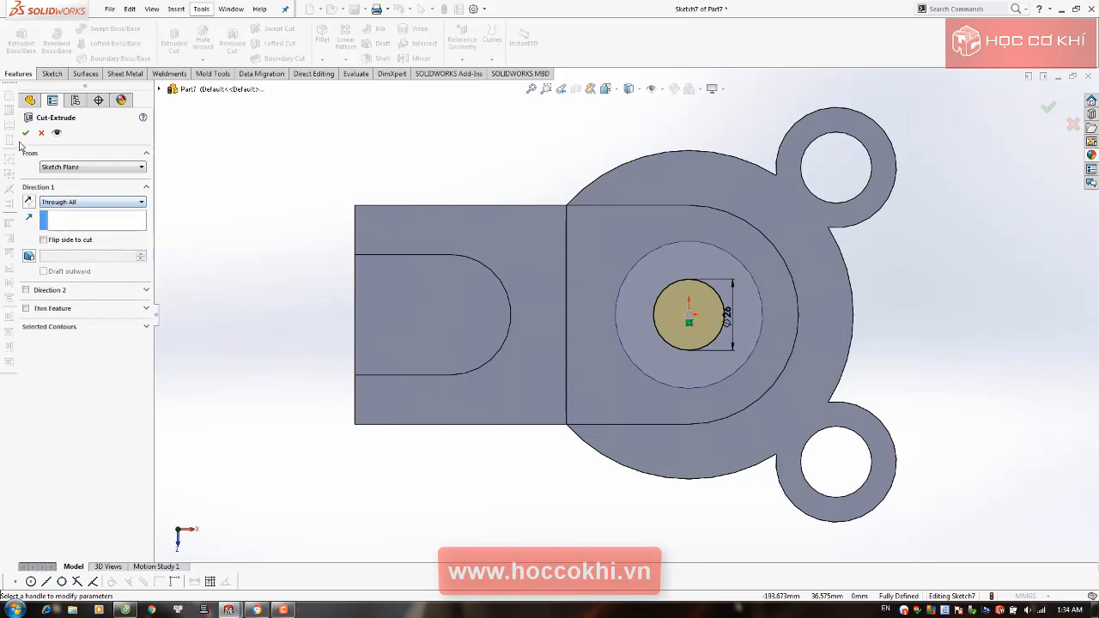
{"action": "key", "text": "Return"}
Consult the PDF drawing and start a sketch on the raised block's vertical step face above the lowered arm
{"action": "mouse_move", "coordinate": [529, 351]}
{"action": "middle_mouse_down"}
{"action": "mouse_move", "coordinate": [530, 233]}
{"action": "mouse_move", "coordinate": [547, 235]}
{"action": "mouse_move", "coordinate": [527, 246]}
{"action": "middle_mouse_up"}
{"action": "key", "text": "alt+Tab"}
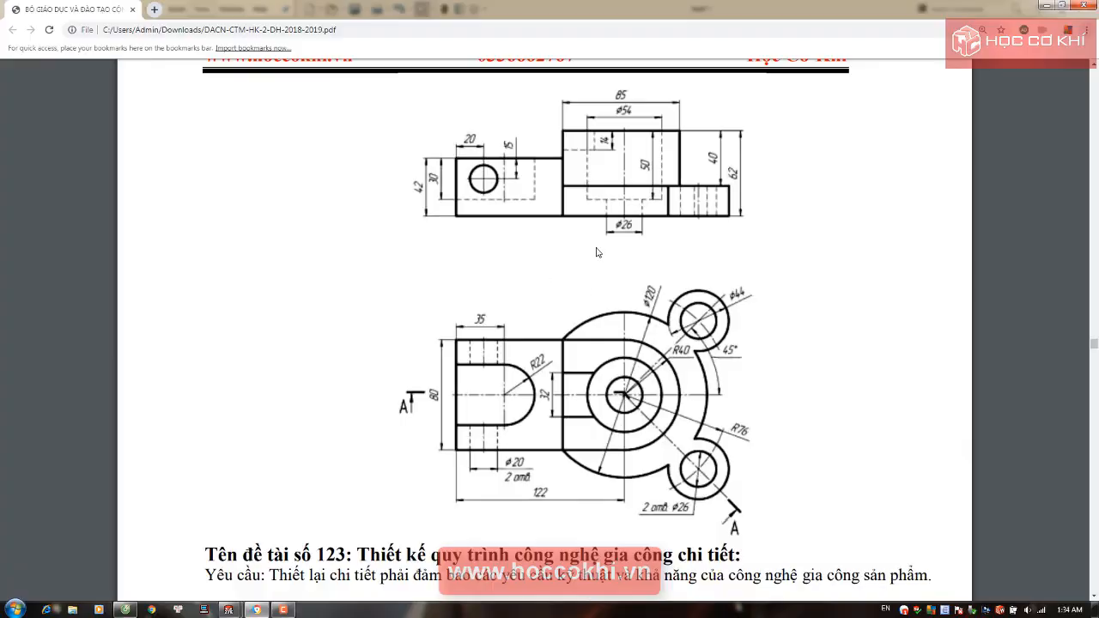
{"action": "key", "text": "alt+Tab"}
{"action": "scroll", "coordinate": [643, 274], "scroll_direction": "up", "scroll_amount": 2}
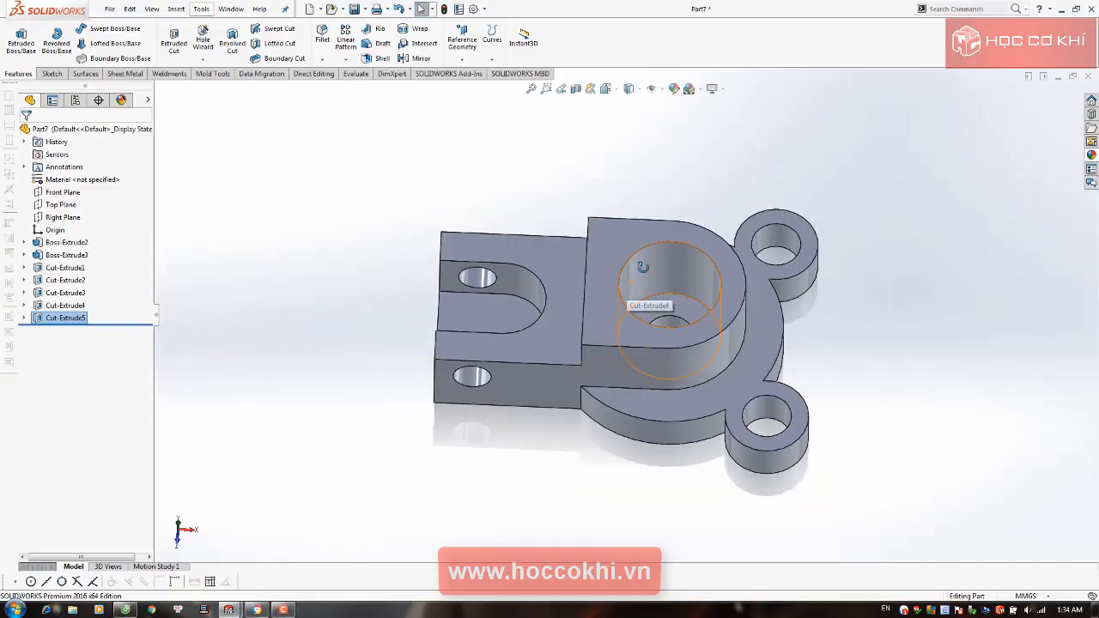
{"action": "middle_click_drag", "start_coordinate": [643, 266], "coordinate": [629, 273]}
{"action": "left_click", "coordinate": [605, 273]}
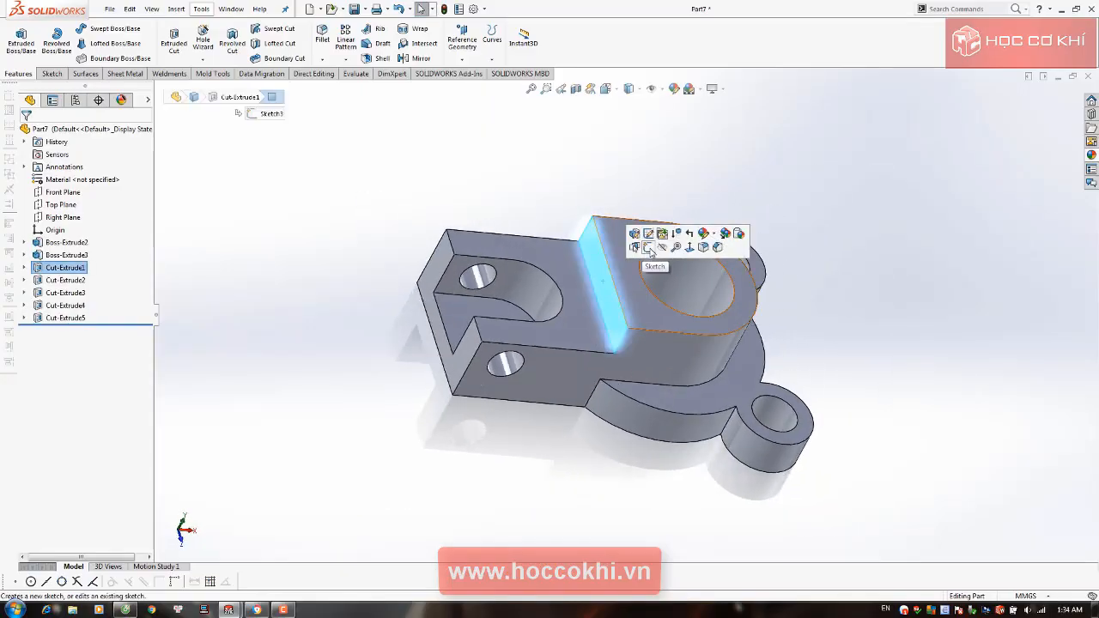
{"action": "left_click", "coordinate": [652, 251]}
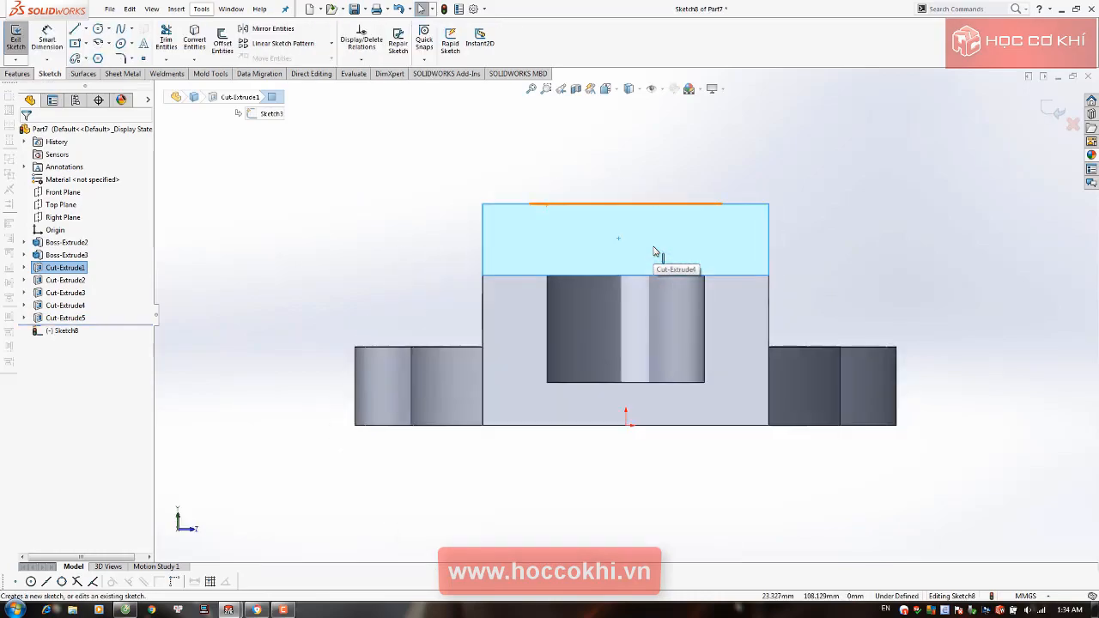
Consult the PDF drawing and draw a centerline about 73 mm long straight up from the origin, past the block's upper edge
{"action": "key", "text": "alt+Tab"}
{"action": "key", "text": "alt+Tab"}
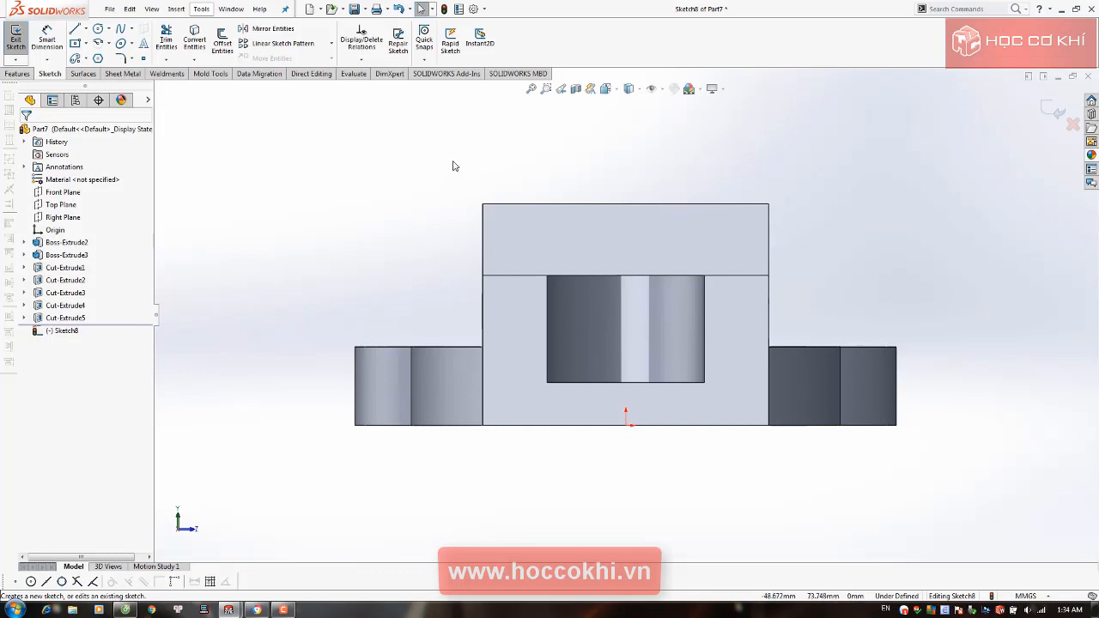
{"action": "left_click", "coordinate": [86, 28]}
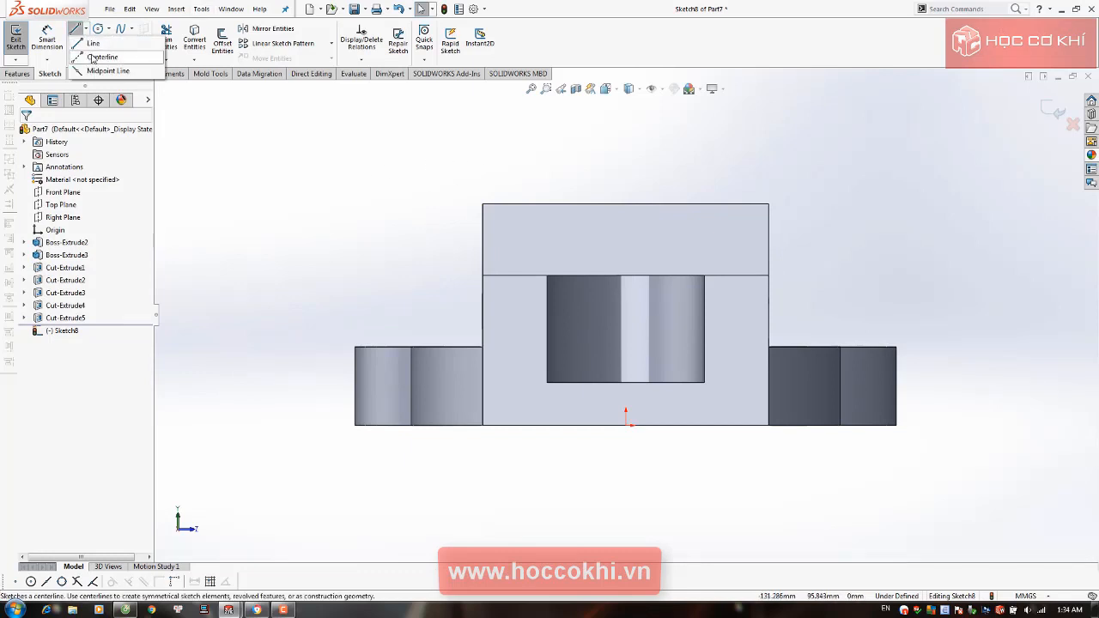
{"action": "left_click", "coordinate": [98, 54]}
{"action": "left_click", "coordinate": [626, 425]}
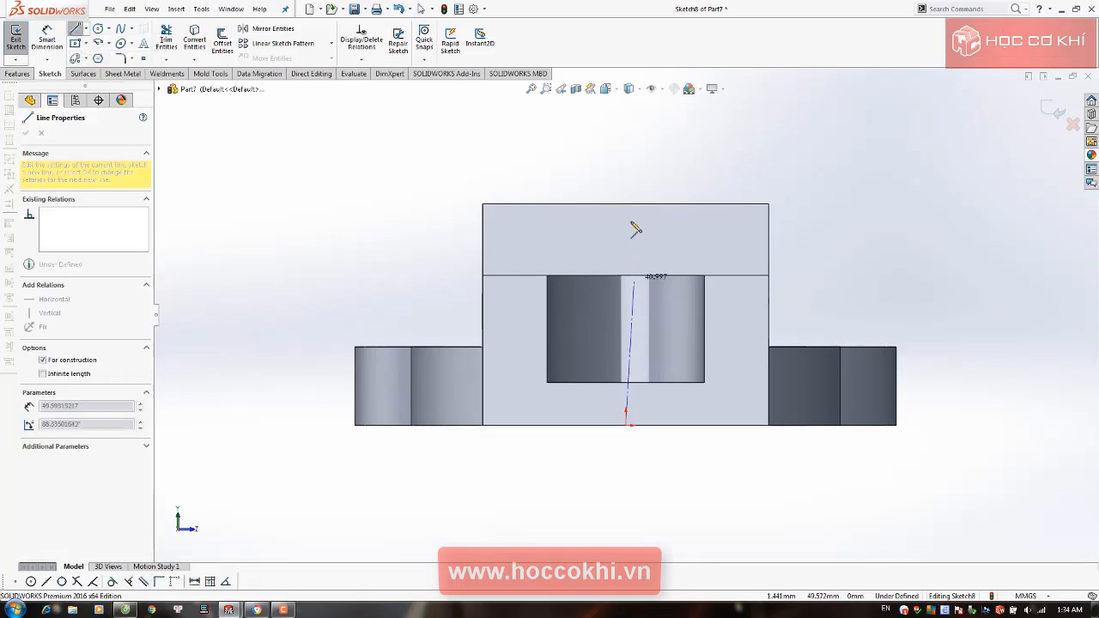
{"action": "left_click", "coordinate": [626, 167]}
{"action": "key", "text": "Escape"}
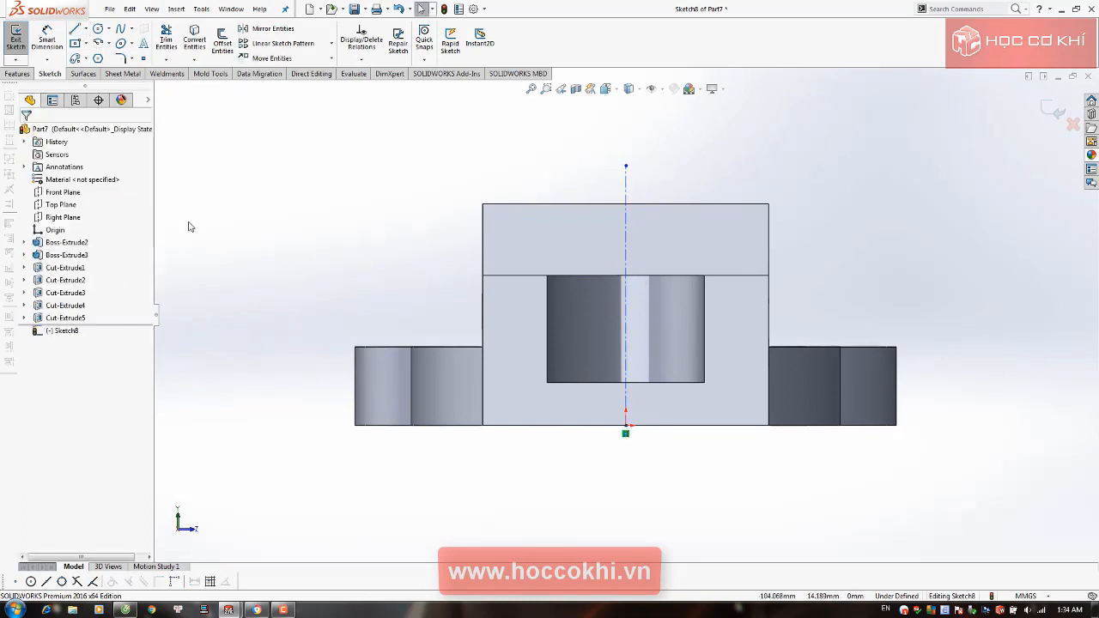
Add a vertical relation to the centerline through the origin
{"action": "left_click", "coordinate": [626, 186]}
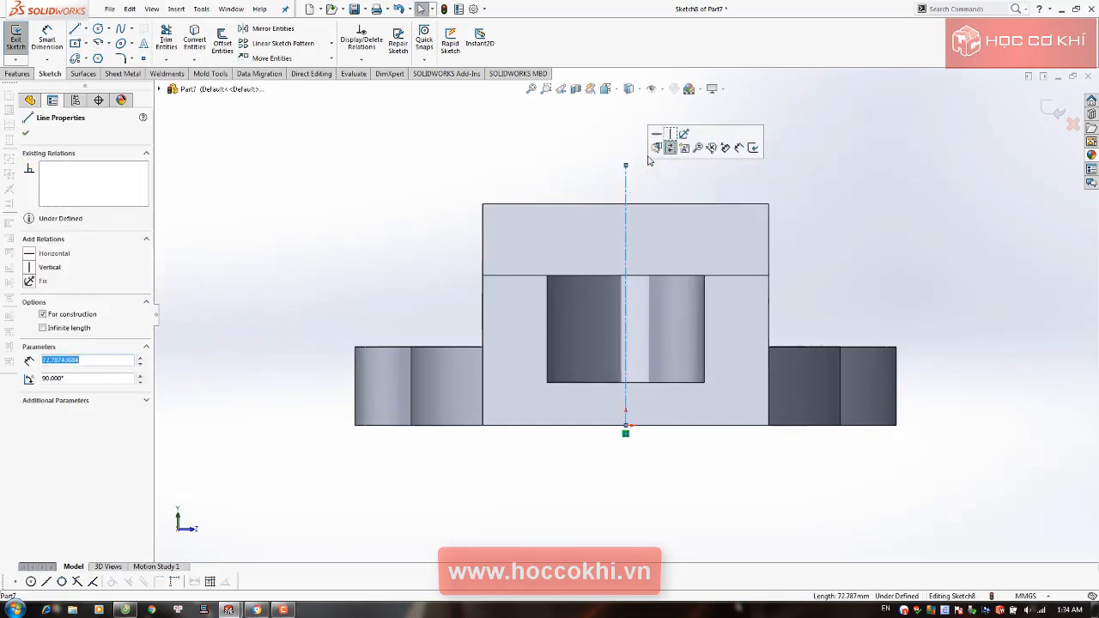
{"action": "left_click", "coordinate": [598, 443]}
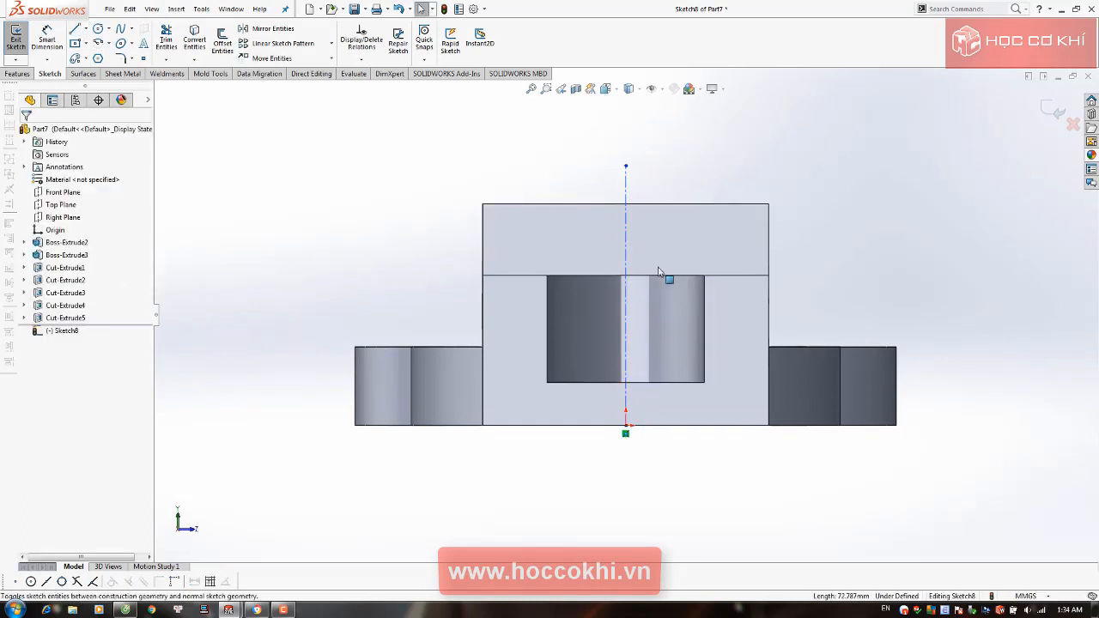
{"action": "left_click", "coordinate": [627, 193]}
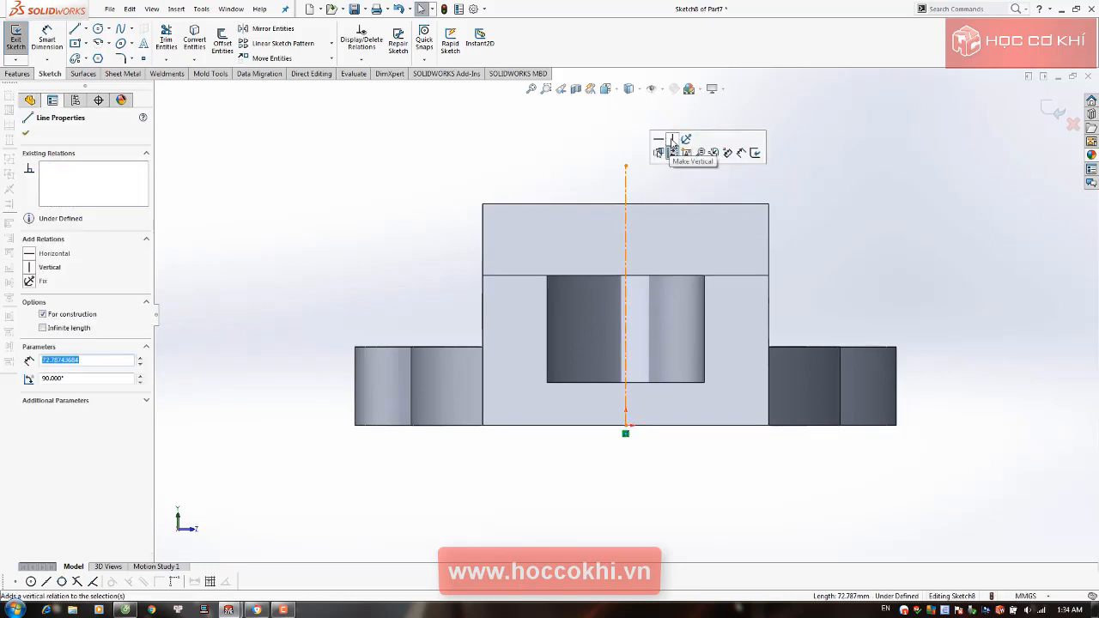
{"action": "left_click", "coordinate": [415, 299]}
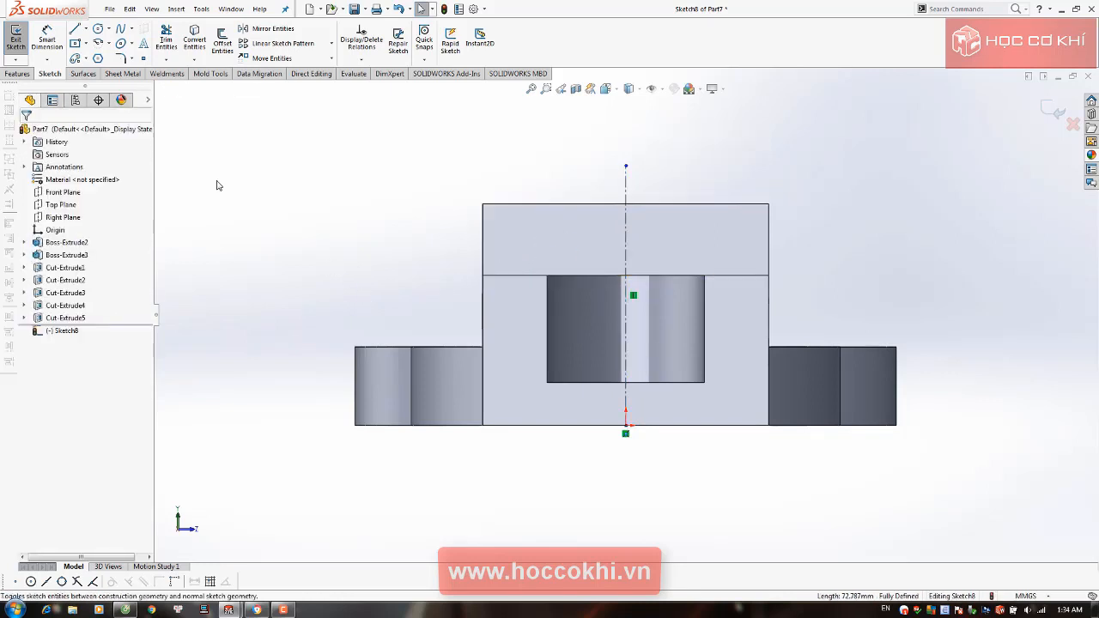
Sketch a center rectangle about 51 by 13 mm on the step face, centred on the vertical centerline
{"action": "left_click", "coordinate": [75, 44]}
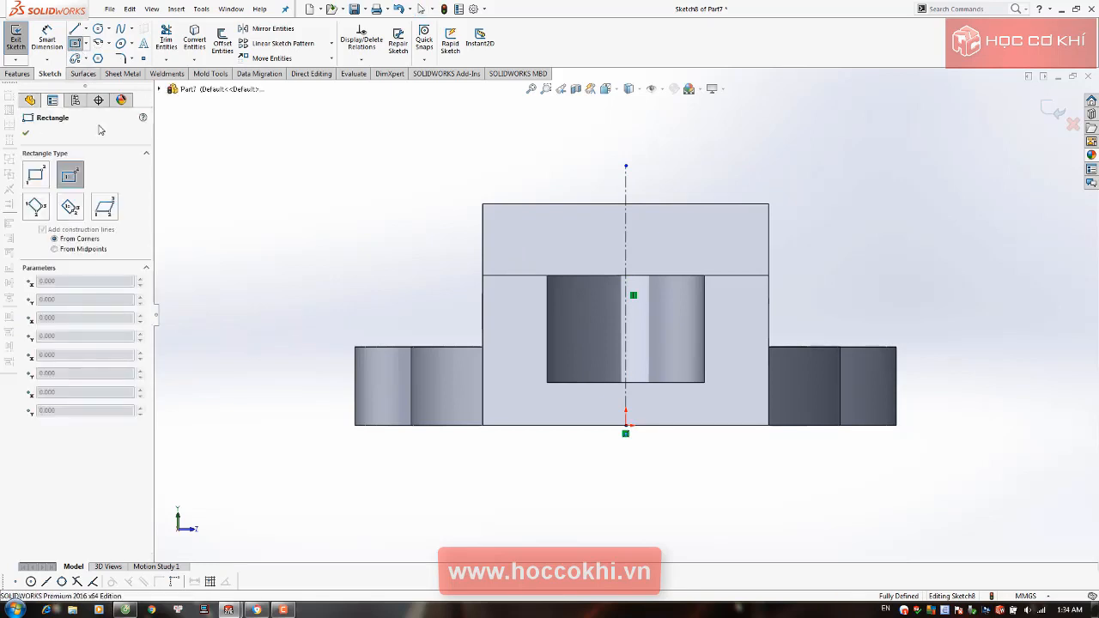
{"action": "left_click", "coordinate": [626, 238]}
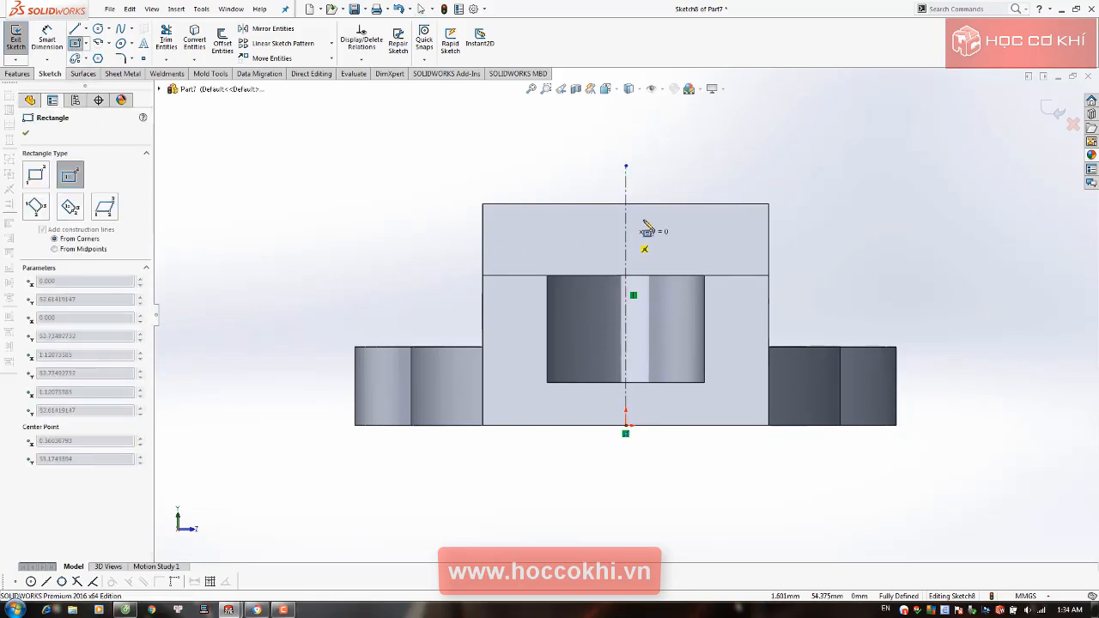
{"action": "left_click", "coordinate": [717, 215]}
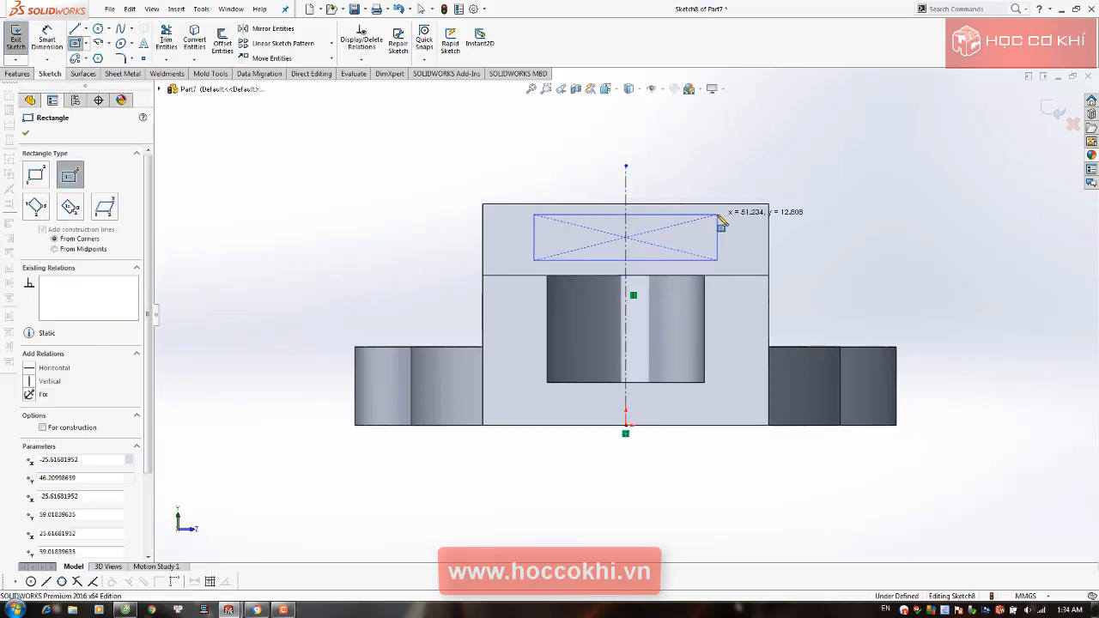
{"action": "key", "text": "Escape"}
Following the PDF drawing, dimension the rectangle 32 mm wide and 14 mm high
{"action": "key", "text": "alt+Tab"}
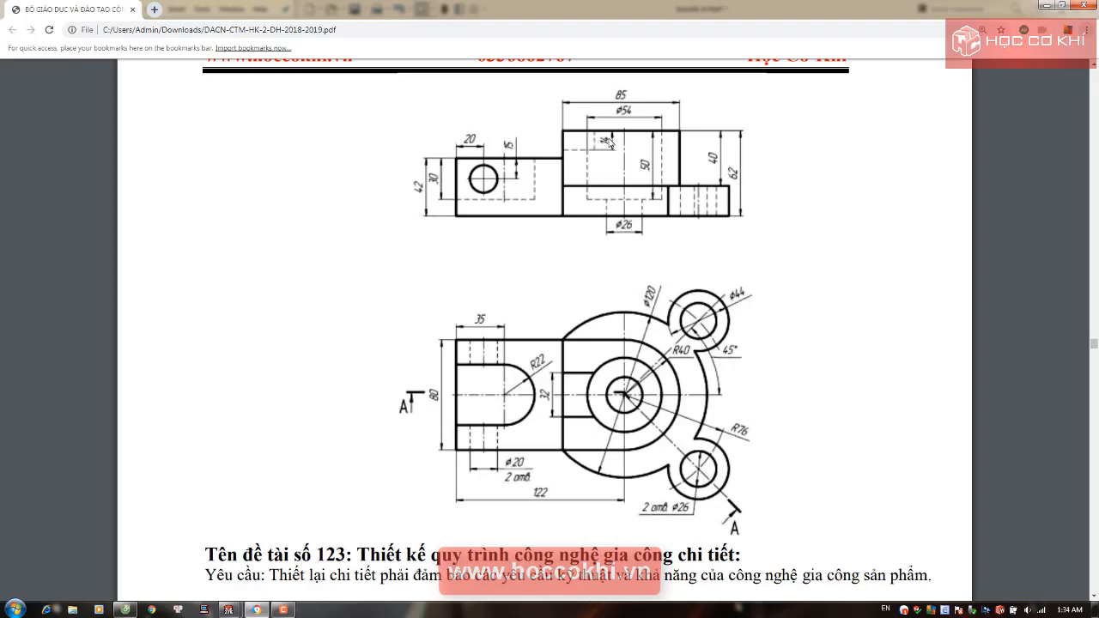
{"action": "key", "text": "alt+Tab"}
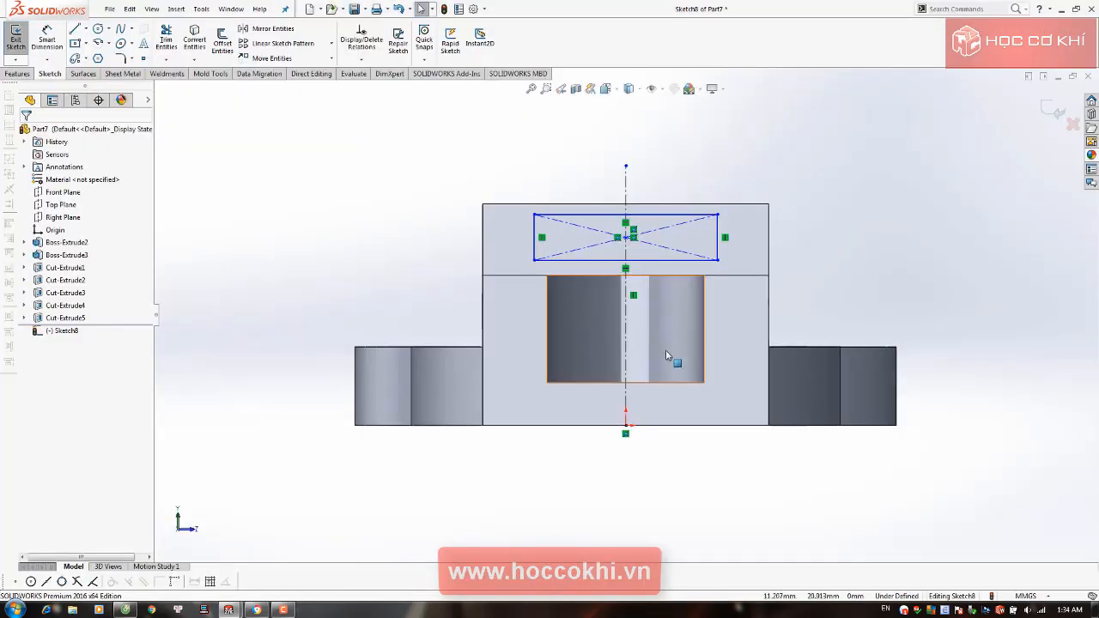
{"action": "left_click", "coordinate": [662, 214]}
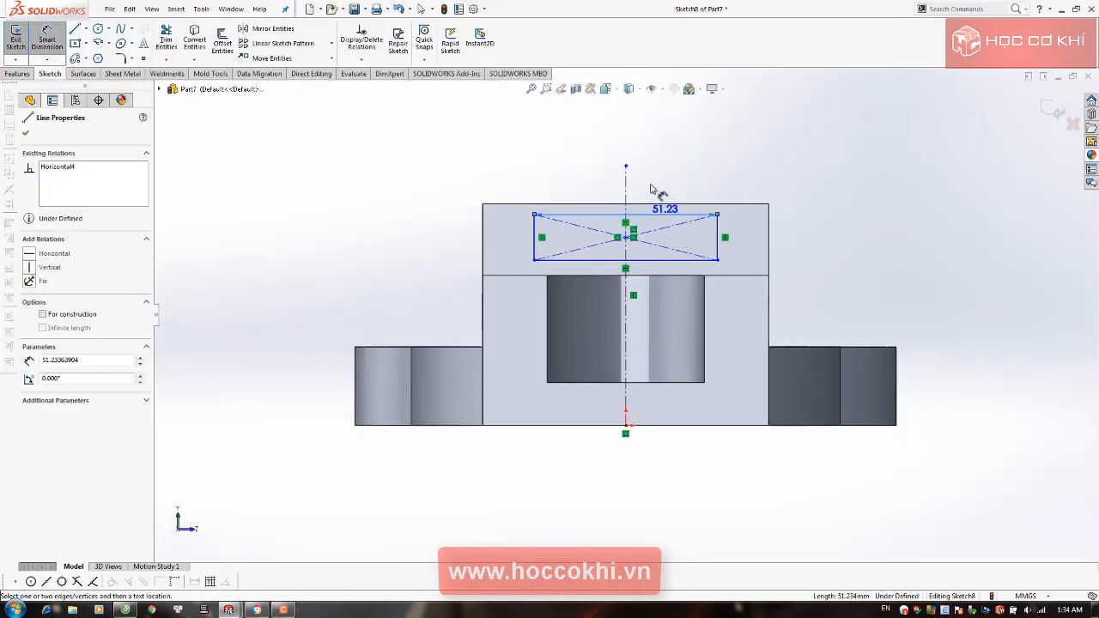
{"action": "left_click", "coordinate": [651, 180]}
{"action": "type", "text": "32"}
{"action": "key", "text": "Return"}
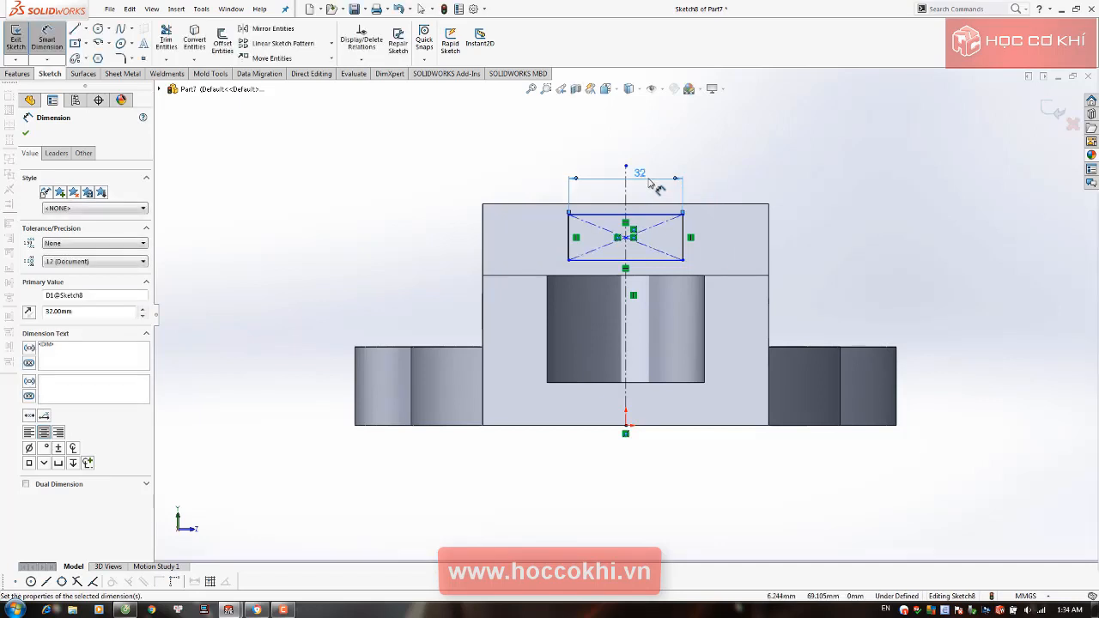
{"action": "left_click", "coordinate": [684, 239]}
{"action": "left_click", "coordinate": [712, 247]}
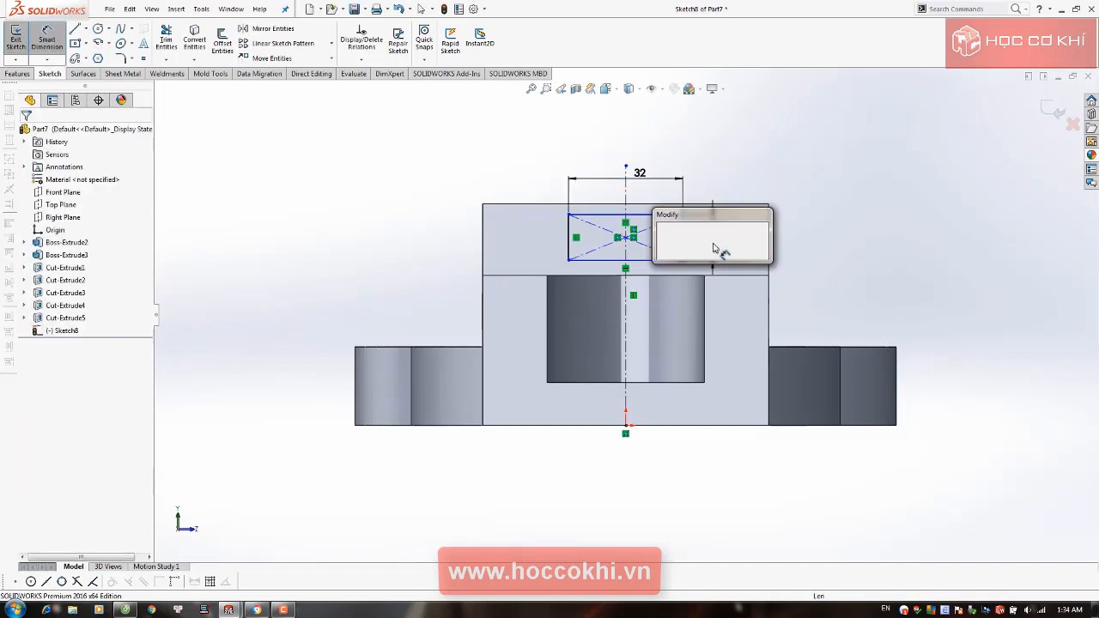
{"action": "type", "text": "14"}
{"action": "key", "text": "Return"}
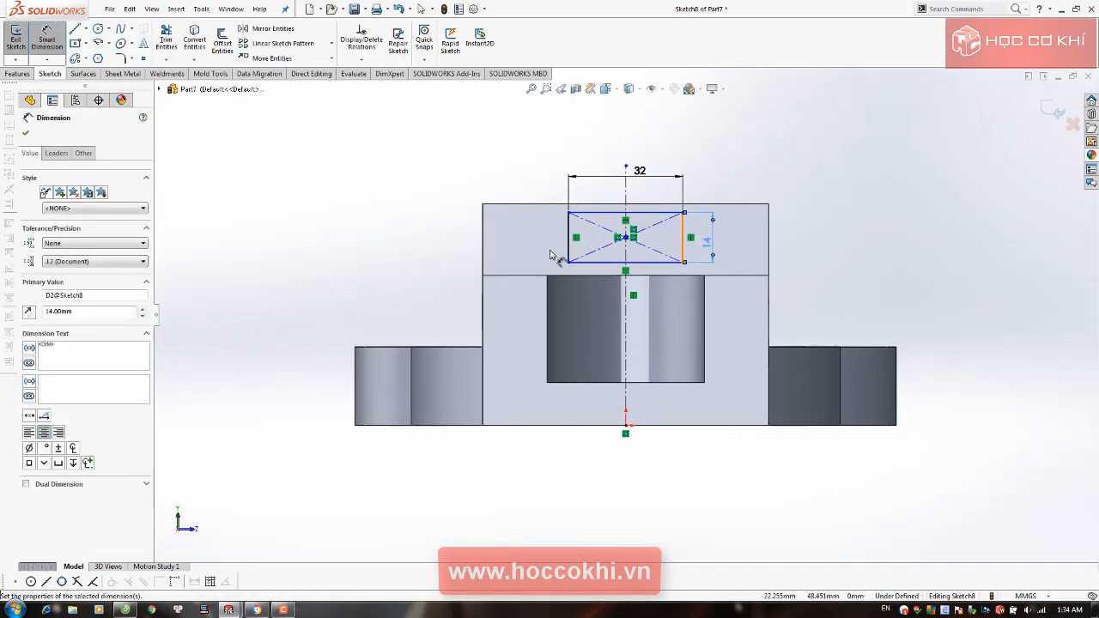
{"action": "key", "text": "Escape"}
Make the rectangle's upper line collinear with the raised block's upper edge
{"action": "left_click", "coordinate": [650, 212]}
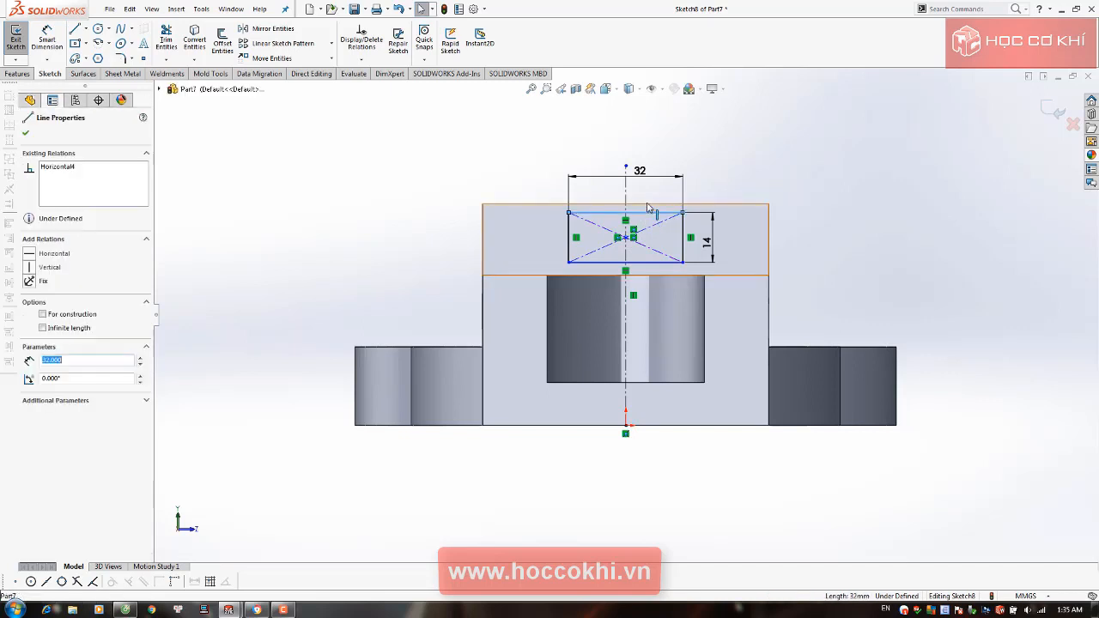
{"action": "left_click", "coordinate": [647, 205], "text": "ctrl"}
{"action": "right_click", "coordinate": [648, 205]}
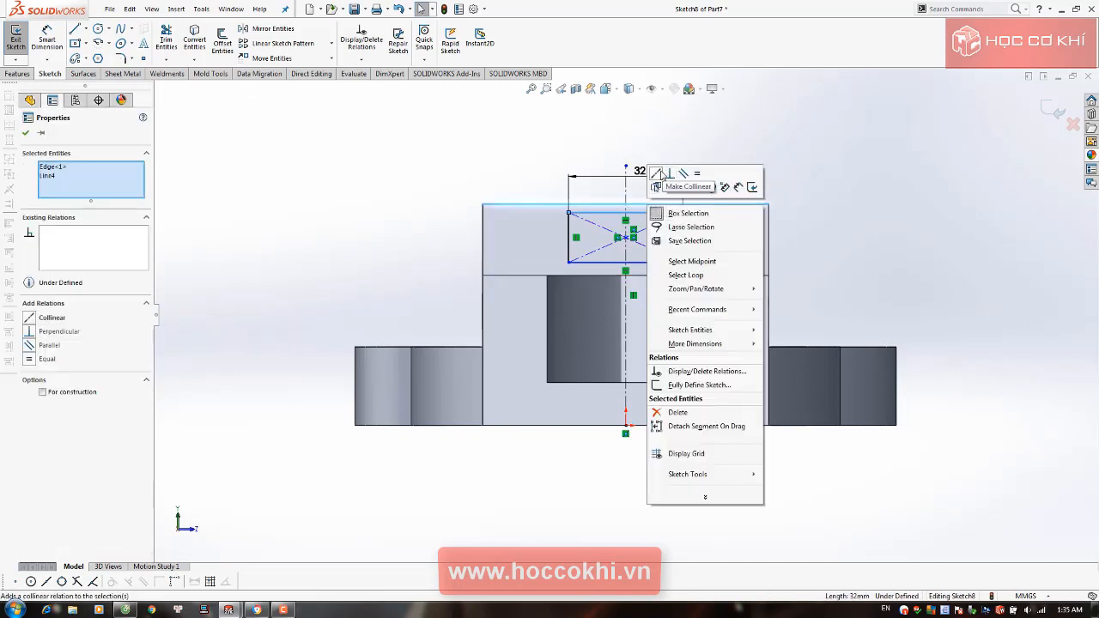
{"action": "left_click", "coordinate": [657, 174]}
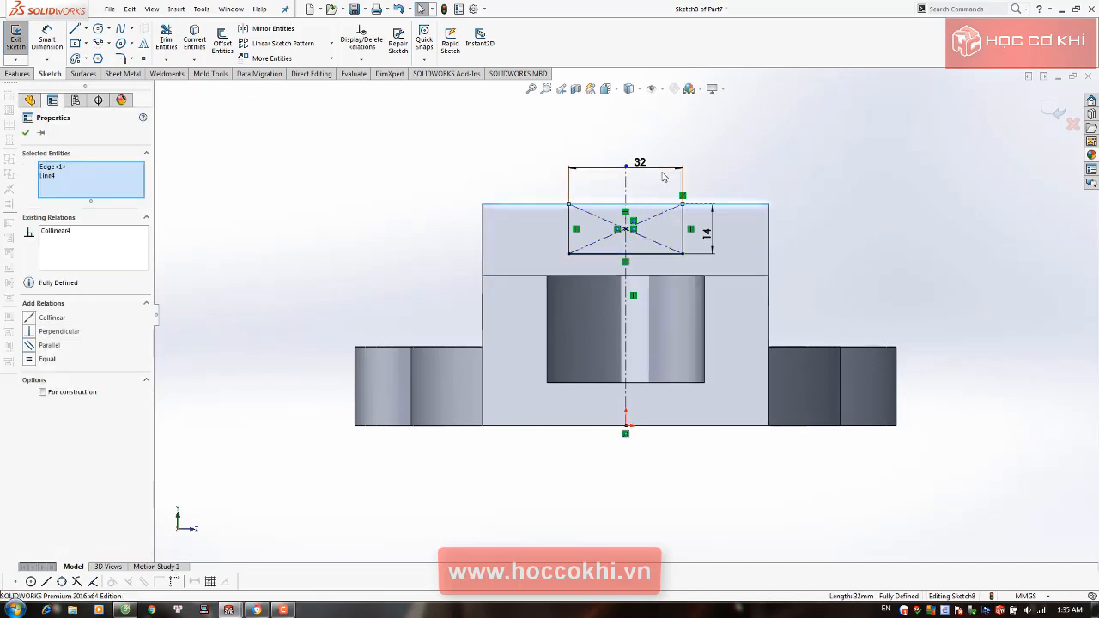
{"action": "left_click", "coordinate": [516, 193]}
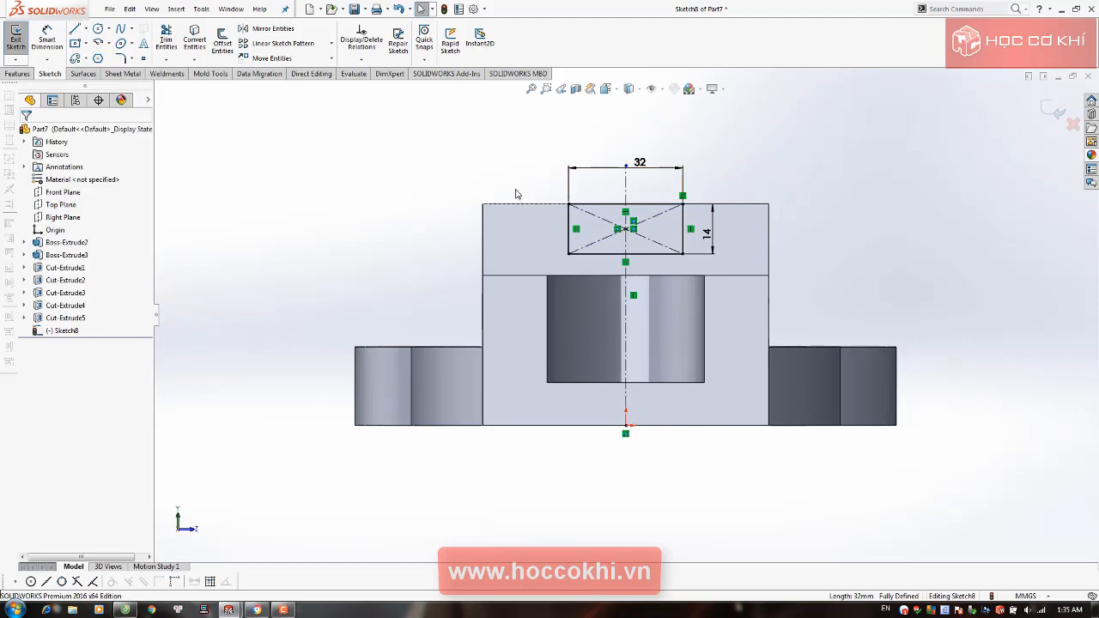
Cut the rectangle into the raised block with a blind Extruded Cut 50 mm deep, opening the notch into the bore
{"action": "left_click", "coordinate": [18, 74]}
{"action": "left_click", "coordinate": [174, 44]}
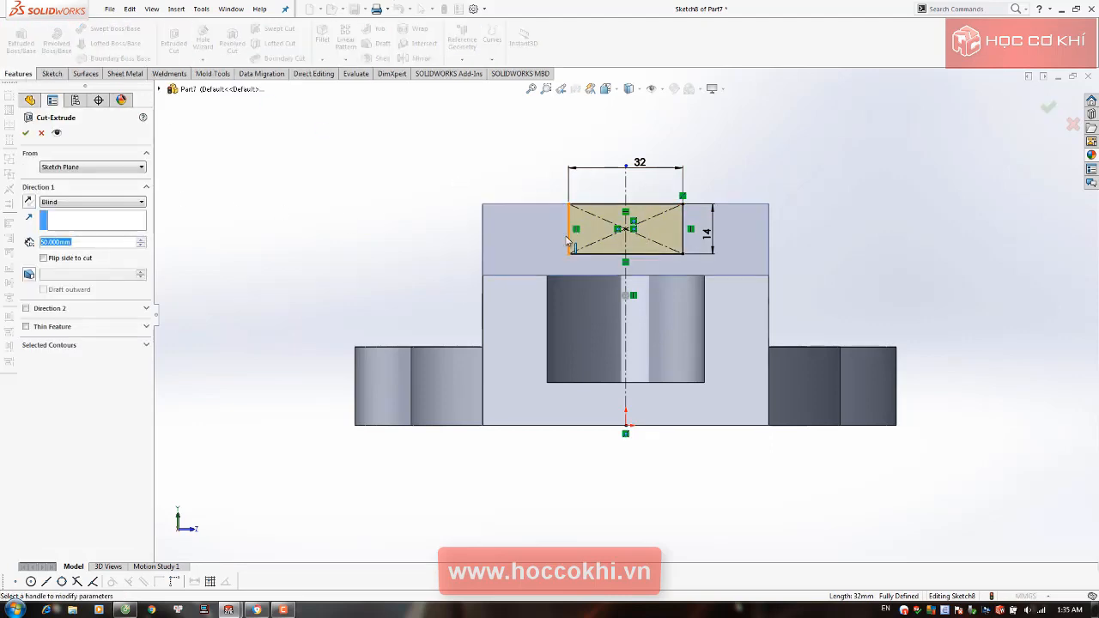
{"action": "mouse_move", "coordinate": [567, 241]}
{"action": "middle_mouse_down"}
{"action": "mouse_move", "coordinate": [498, 331]}
{"action": "mouse_move", "coordinate": [501, 376]}
{"action": "middle_mouse_up"}
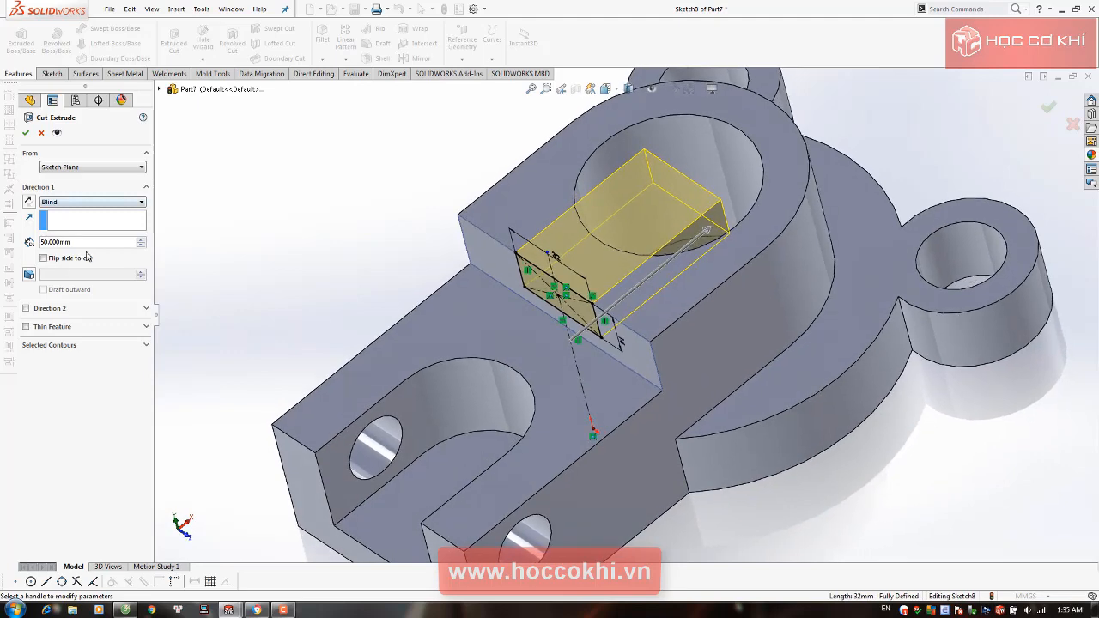
{"action": "left_click", "coordinate": [26, 134]}
{"action": "middle_click_drag", "start_coordinate": [500, 310], "coordinate": [557, 337]}
{"action": "scroll", "coordinate": [577, 287], "scroll_direction": "up", "scroll_amount": 4}
{"action": "scroll", "coordinate": [578, 288], "scroll_direction": "down", "scroll_amount": 2}
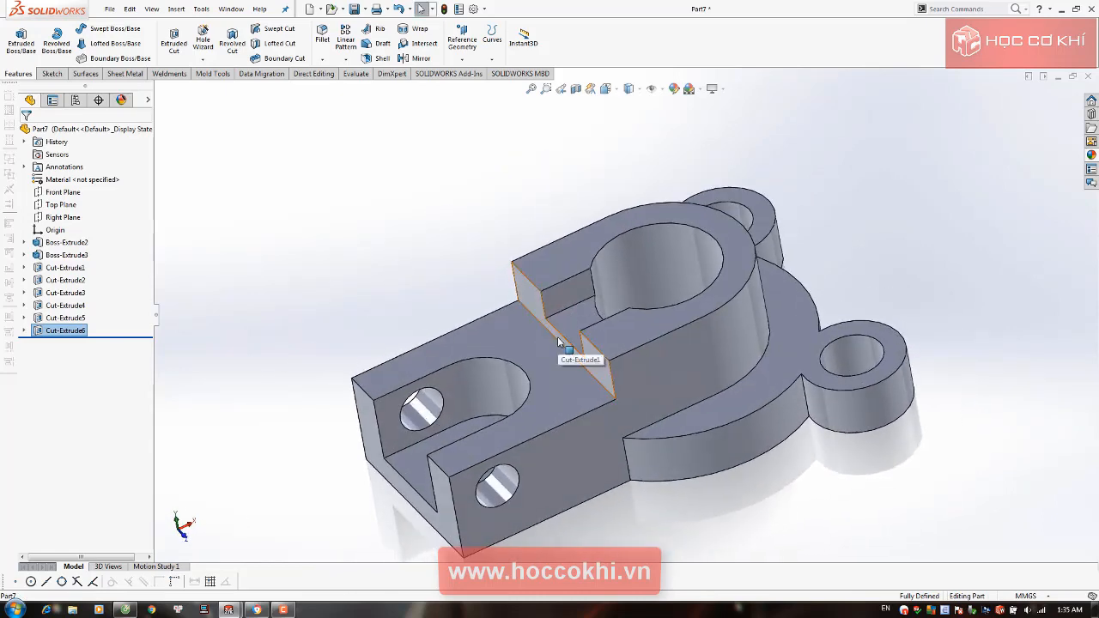
Compare the part with the PDF drawing, examining it in isometric view and face-on from above the raised block
{"action": "key", "text": "ctrl+7"}
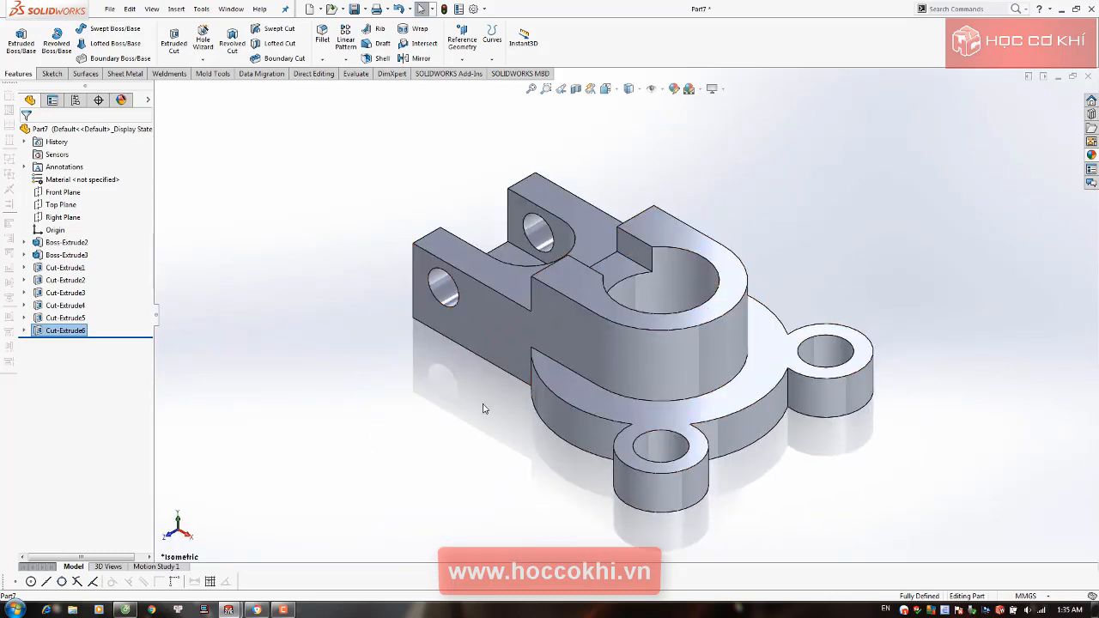
{"action": "mouse_move", "coordinate": [626, 277]}
{"action": "middle_mouse_down"}
{"action": "mouse_move", "coordinate": [648, 163]}
{"action": "mouse_move", "coordinate": [633, 221]}
{"action": "mouse_move", "coordinate": [676, 300]}
{"action": "mouse_move", "coordinate": [657, 309]}
{"action": "mouse_move", "coordinate": [627, 301]}
{"action": "mouse_move", "coordinate": [632, 286]}
{"action": "middle_mouse_up"}
{"action": "key", "text": "alt+Tab"}
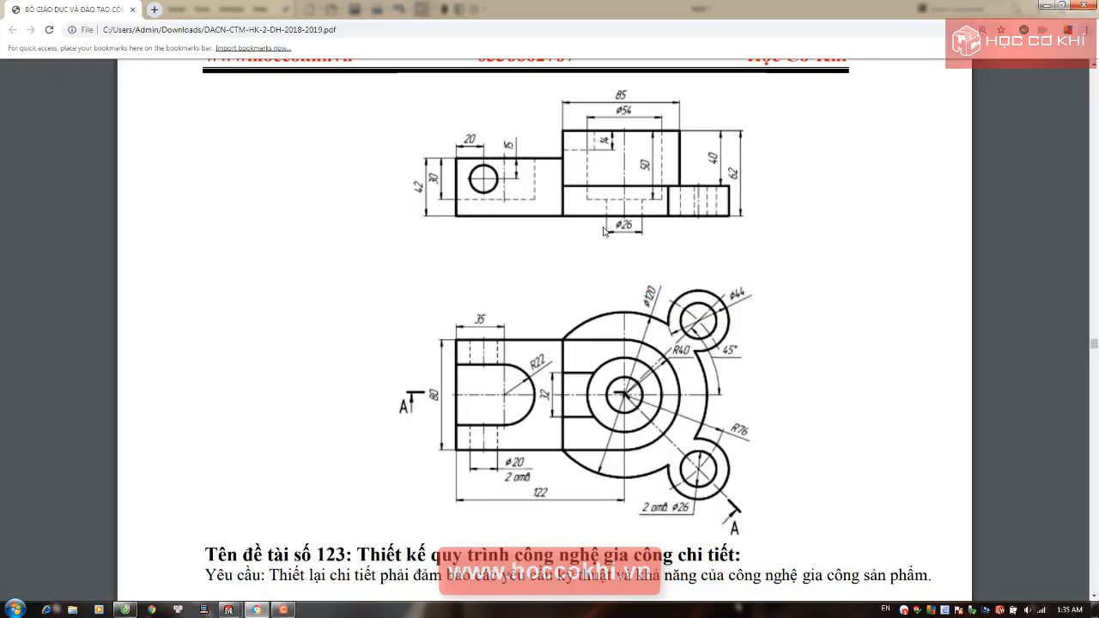
{"action": "key", "text": "alt+Tab"}
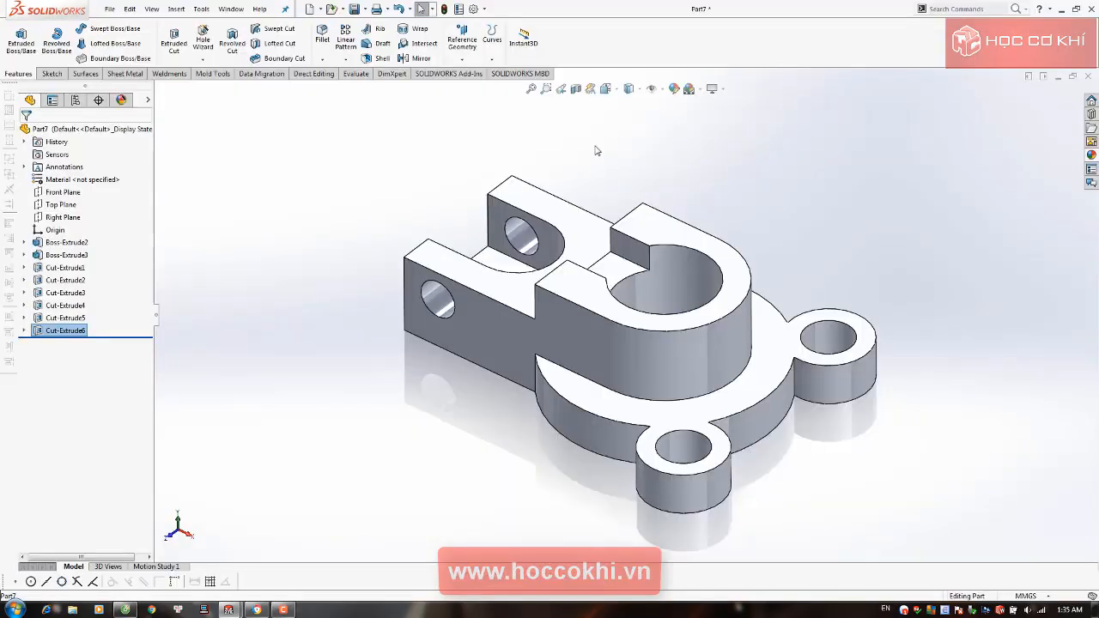
{"action": "left_click", "coordinate": [661, 234]}
{"action": "key", "text": "ctrl+8"}
{"action": "key", "text": "Escape"}
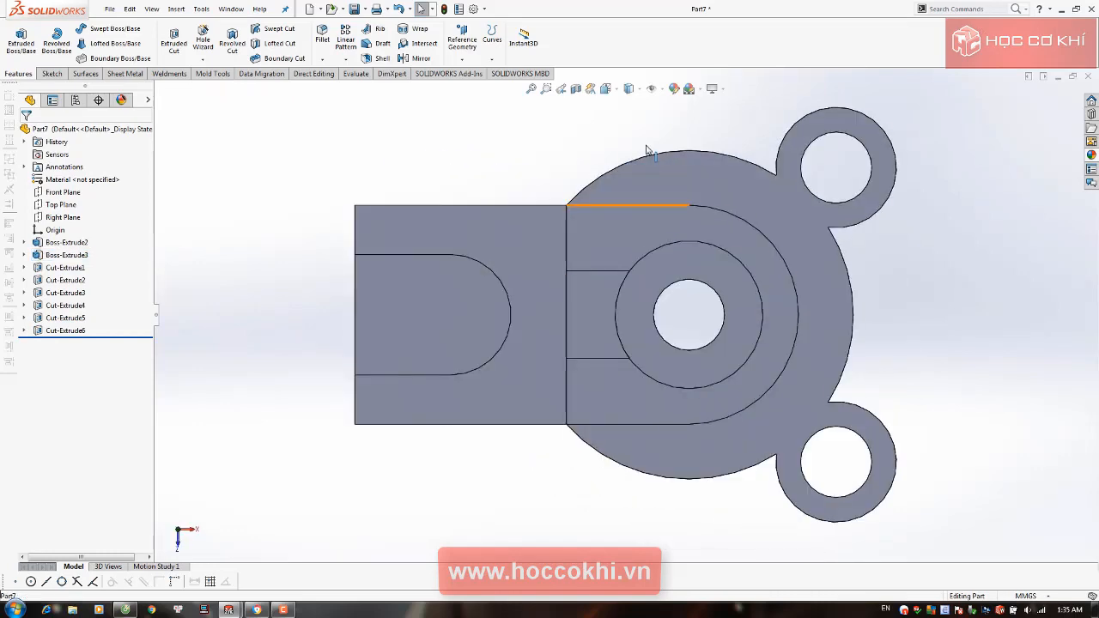